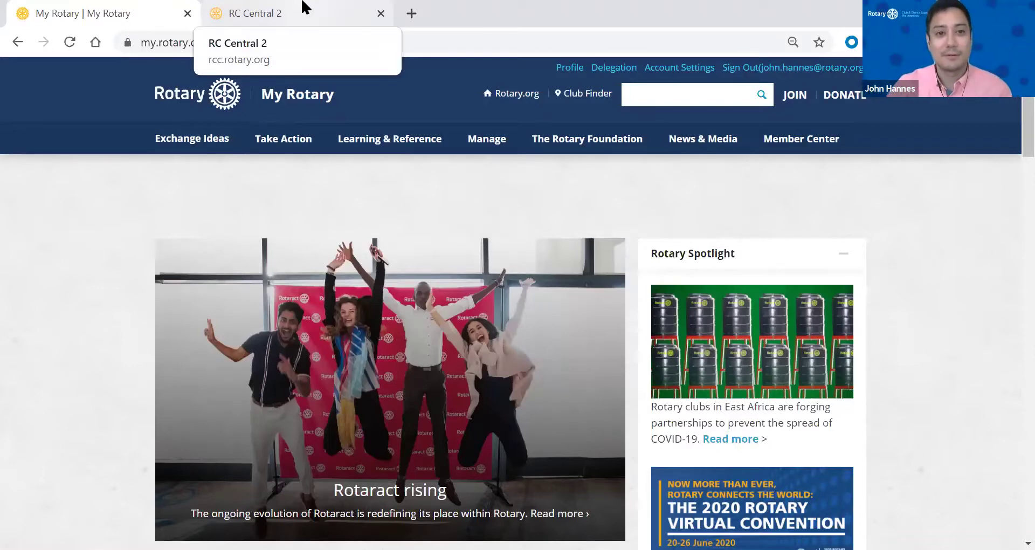
- Switch to Rotary Club Central and review the club's membership, gender, age, project and Annual Fund trends on the dashboard
left_click(303, 9)
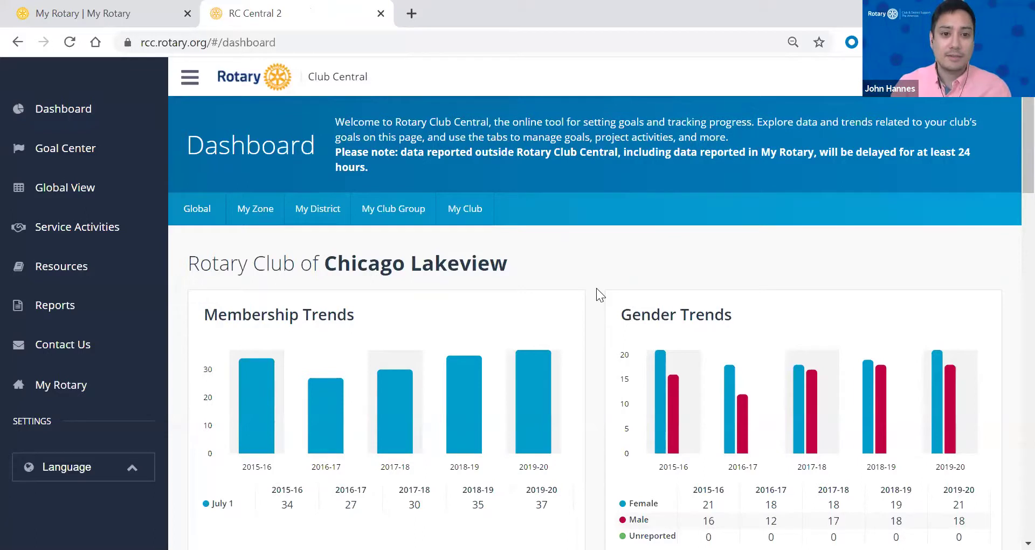
scroll(596, 288, "down", 1)
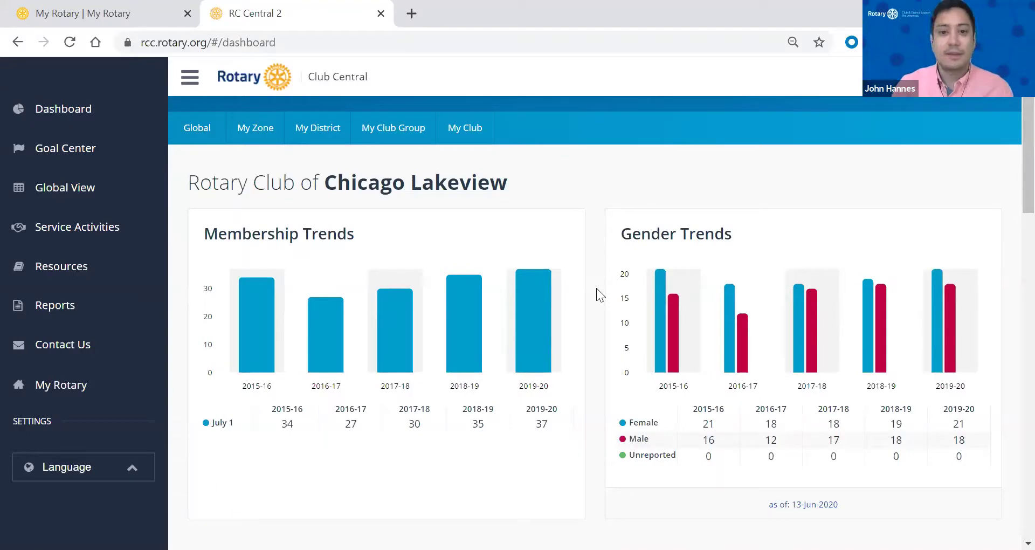
scroll(597, 288, "down", 4)
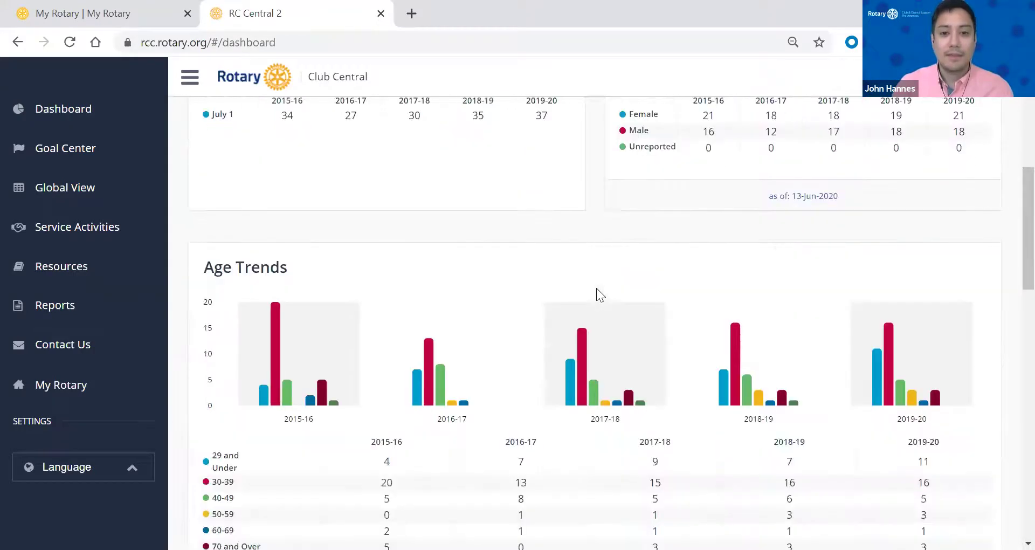
scroll(597, 288, "down", 1)
scroll(596, 288, "down", 1)
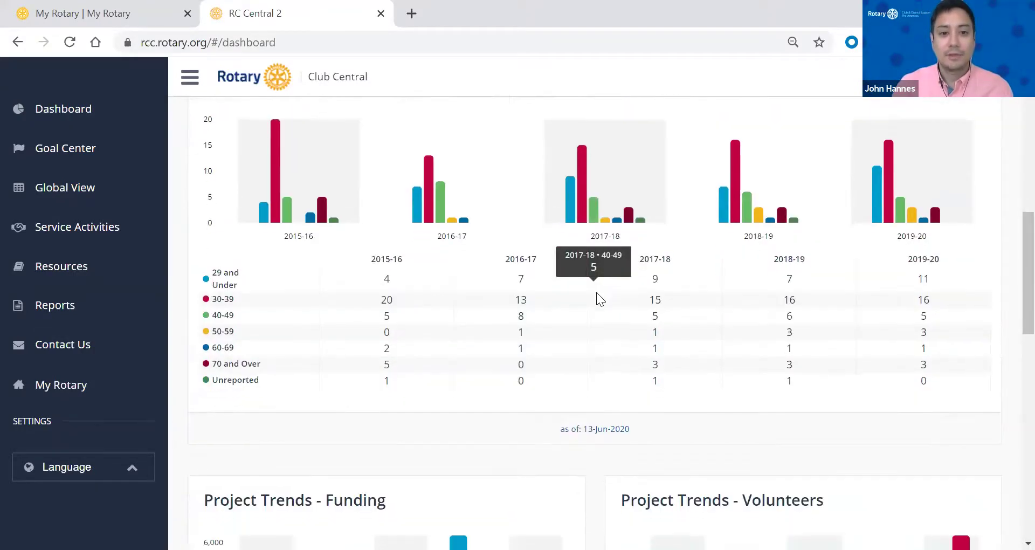
scroll(597, 299, "down", 4)
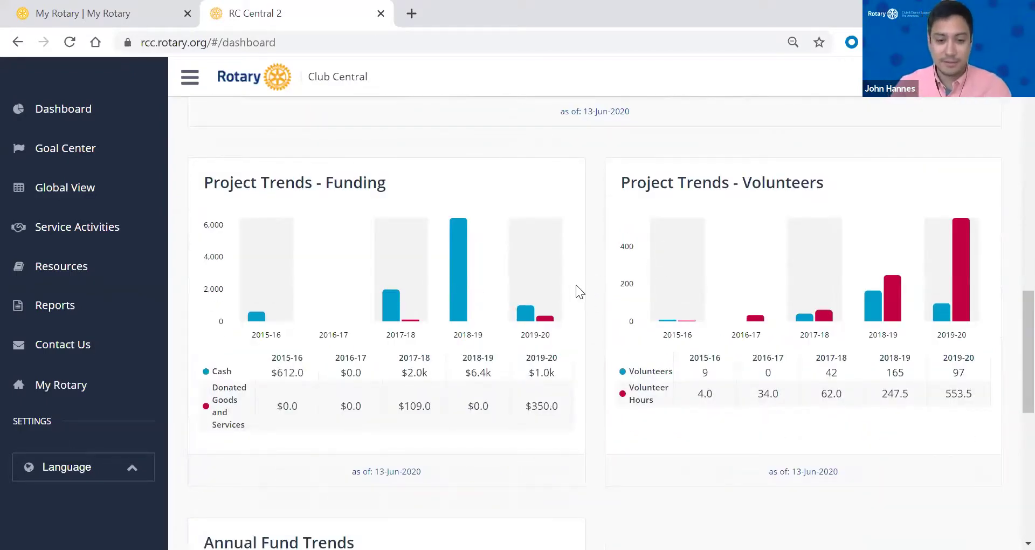
scroll(593, 273, "down", 2)
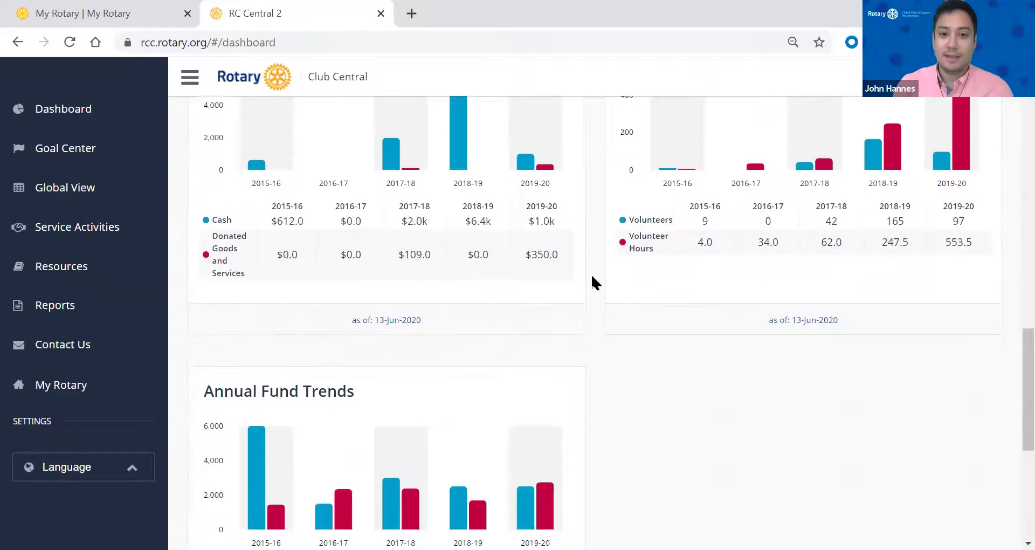
scroll(591, 273, "down", 2)
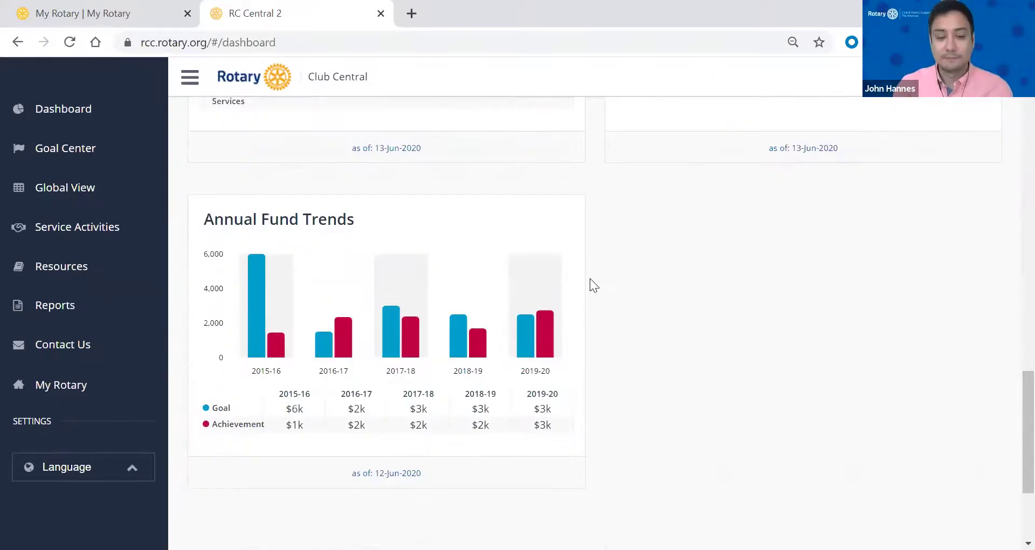
scroll(593, 285, "up", 10)
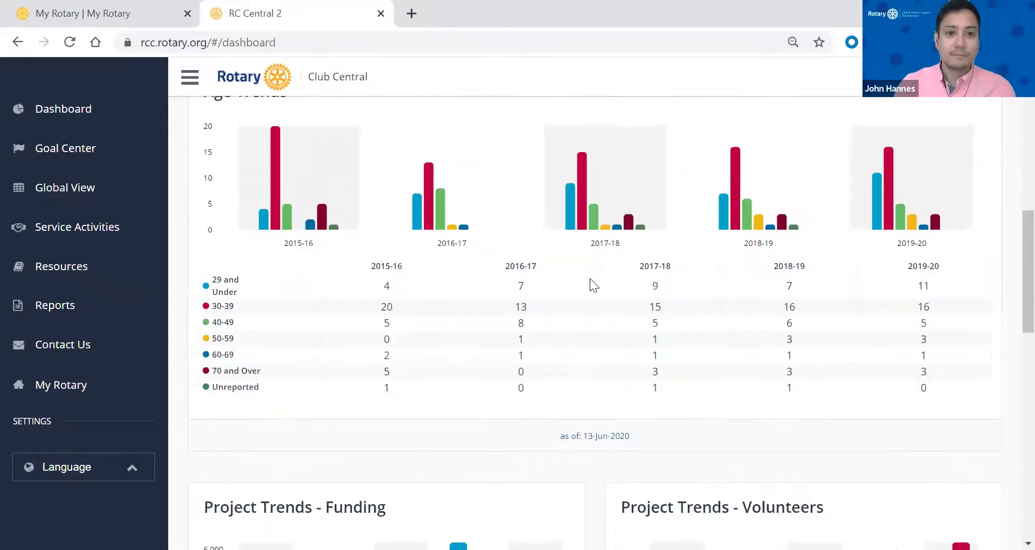
scroll(591, 283, "up", 8)
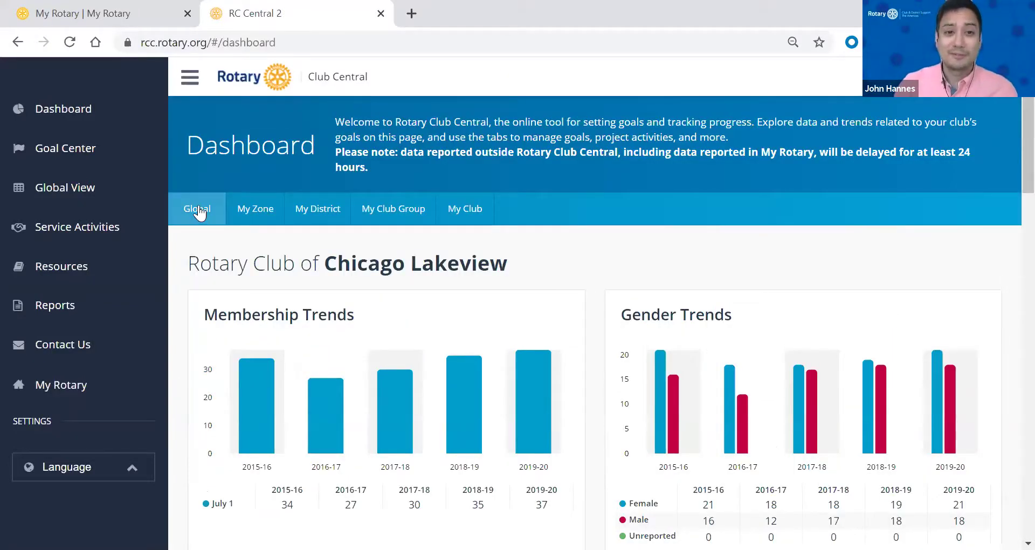
- Show the dashboard's Global membership and gender trends in place of the club's own data
left_click(198, 210)
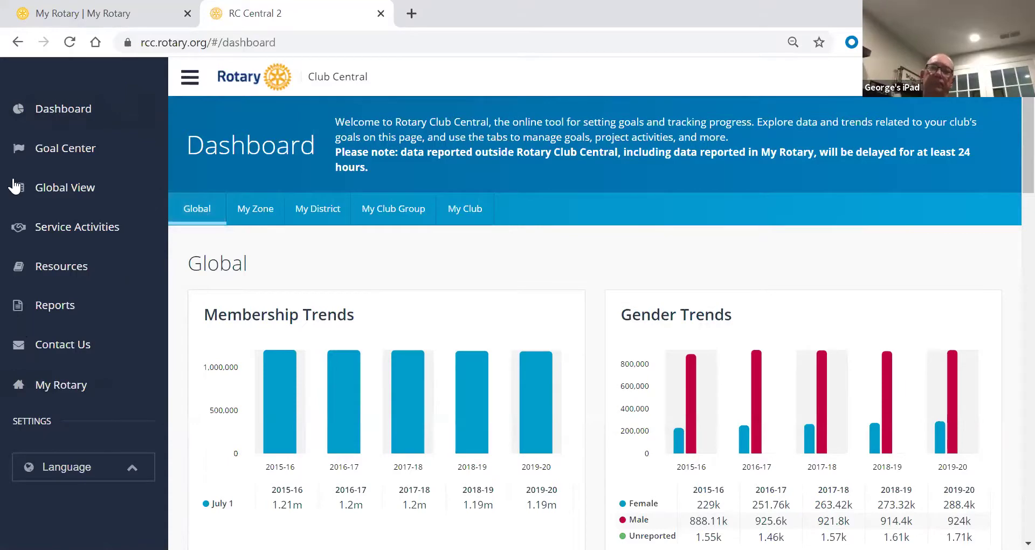
left_click(188, 79)
left_click(66, 79)
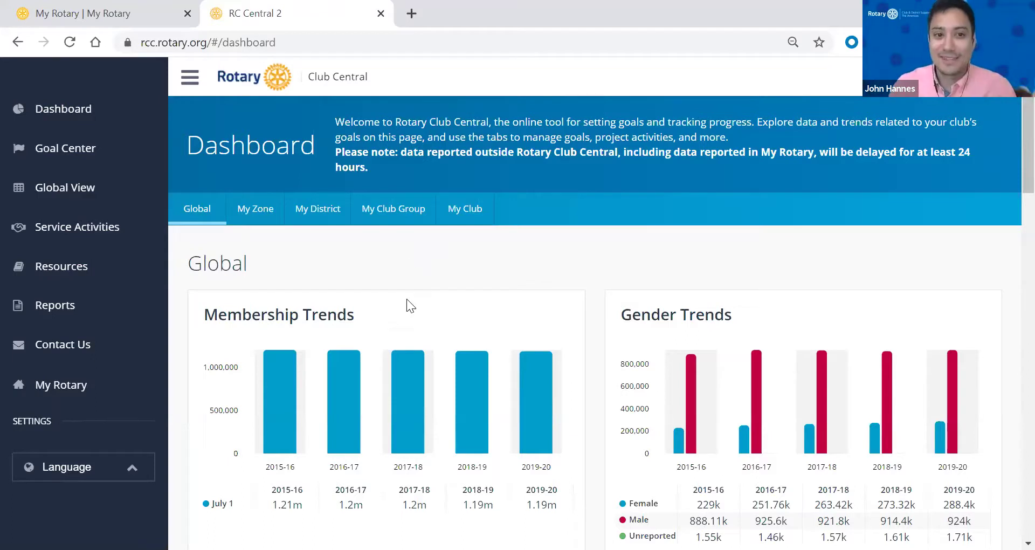
- Open the Goal Center and display the Chicago Lakeview club's goals for the 2020-21 year
left_click(72, 151)
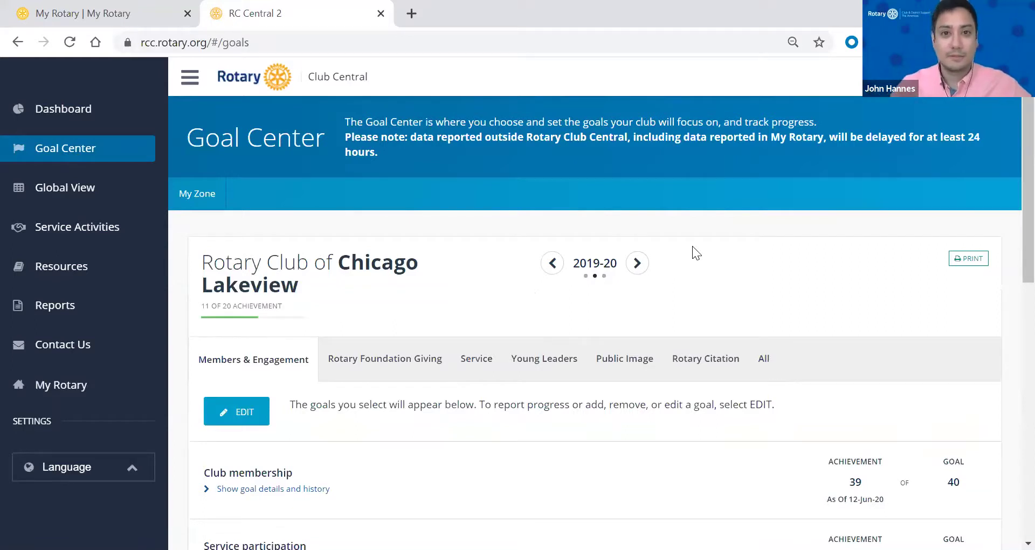
left_click(645, 264)
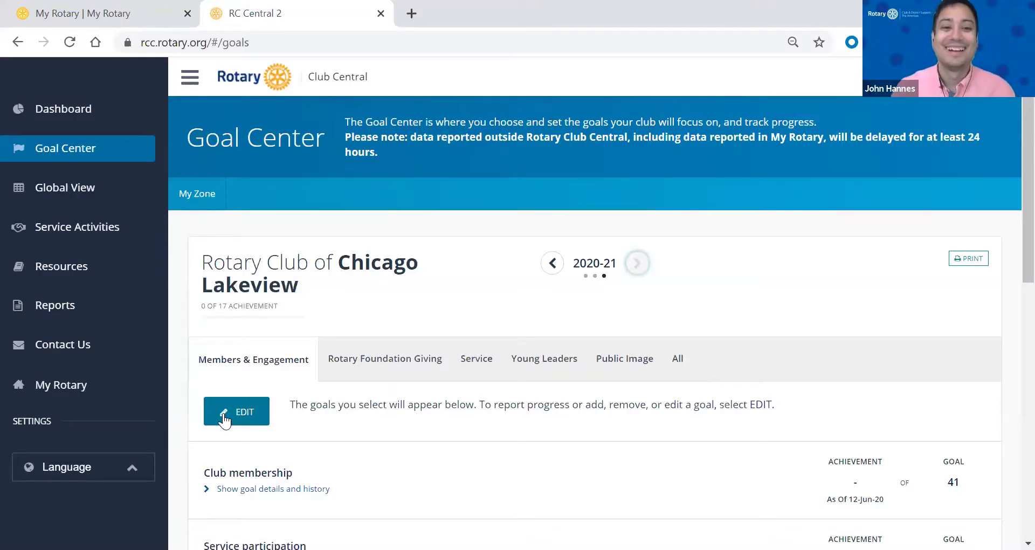
scroll(336, 409, "down", 3)
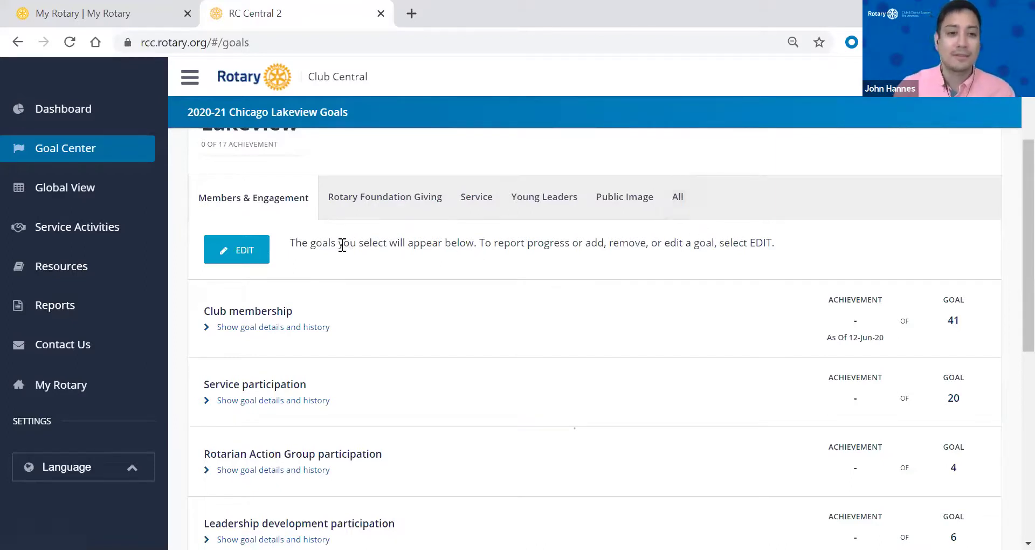
- Start editing the Members & Engagement goals, select New member sponsorship, try a goal value of 211 and clear it
left_click(238, 257)
left_click(239, 257)
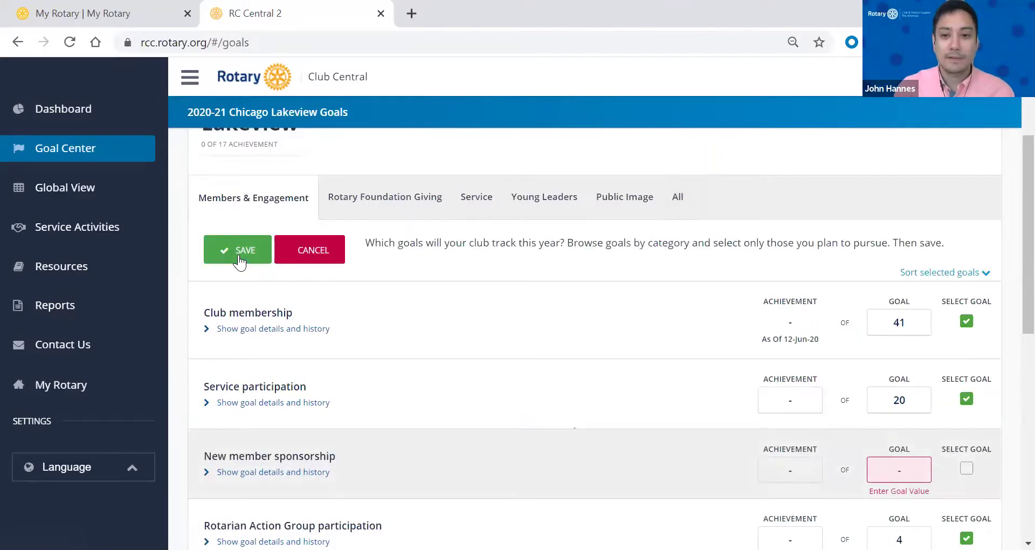
scroll(342, 411, "down", 3)
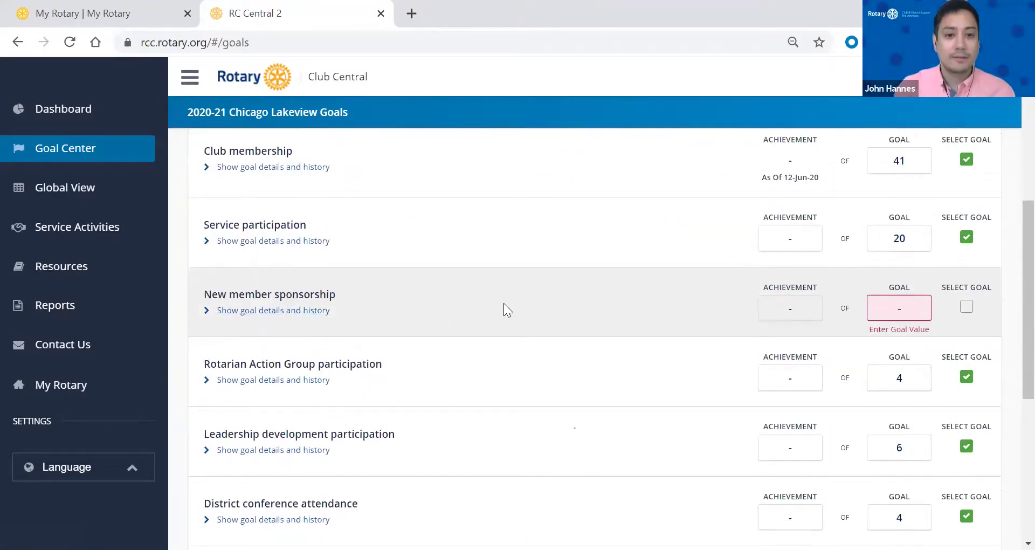
left_click(508, 309)
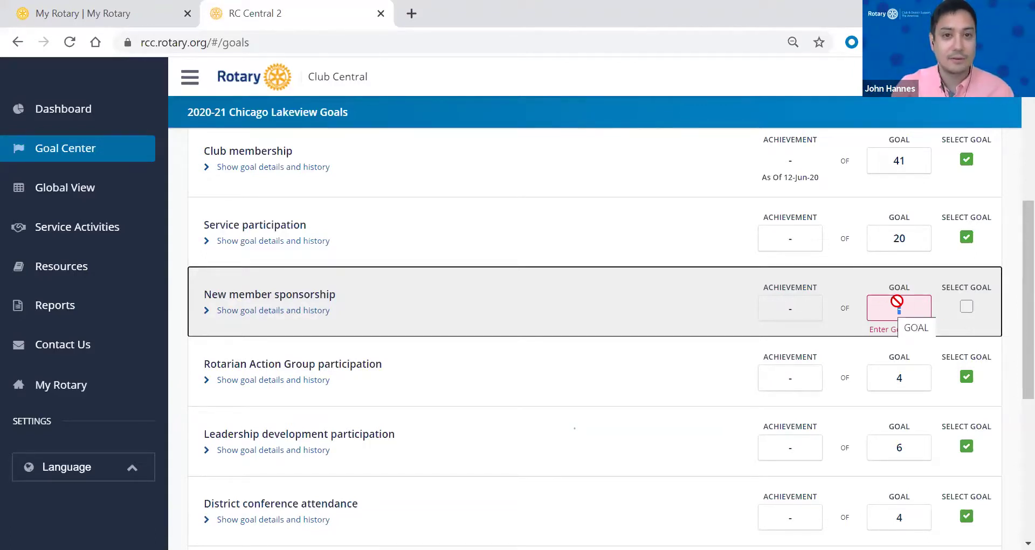
left_click(967, 308)
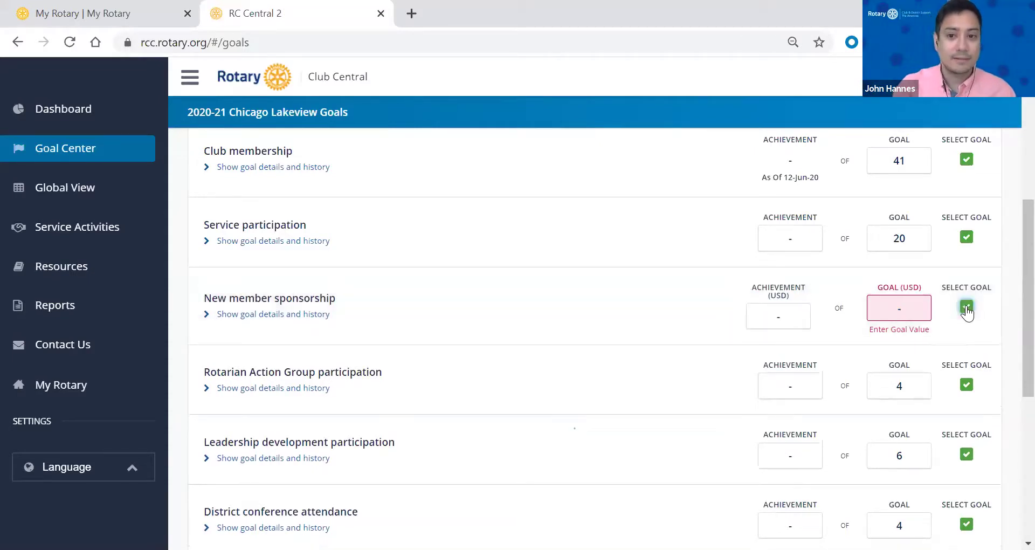
left_click(895, 308)
type("211")
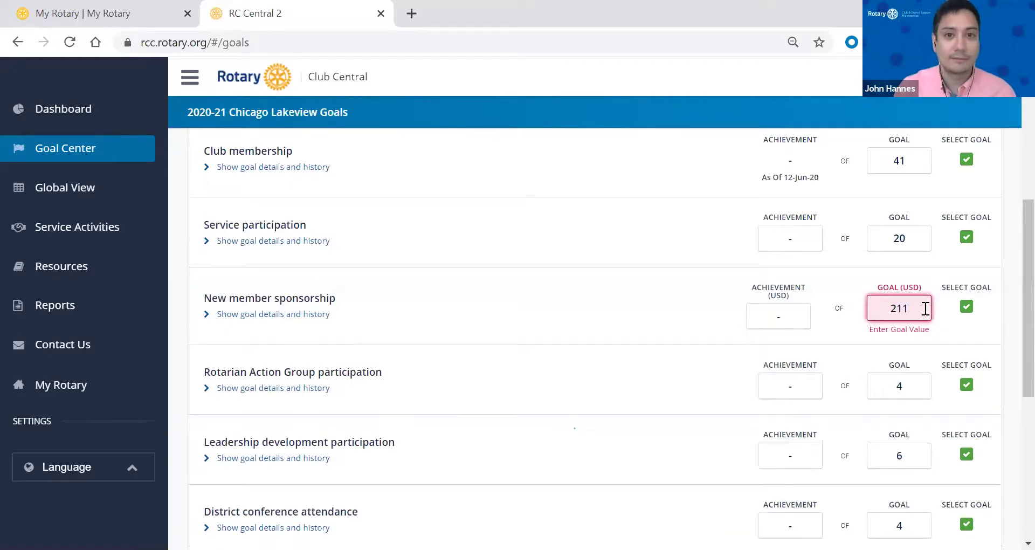
key("BackSpace")
key("BackSpace")
key("BackSpace")
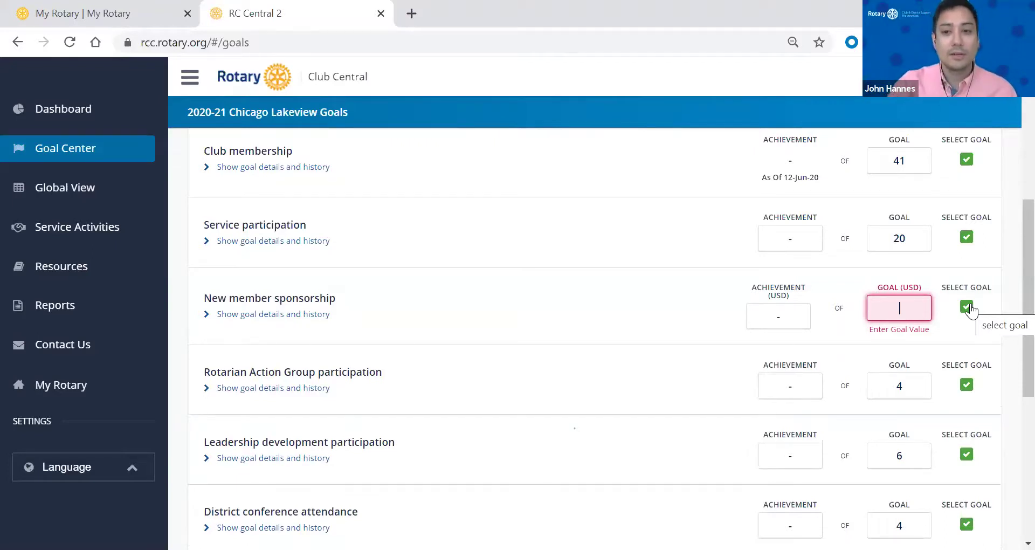
- Try the achievement fields of the Club membership, Service participation and New member sponsorship goals, and deselect New member sponsorship
left_click(786, 161)
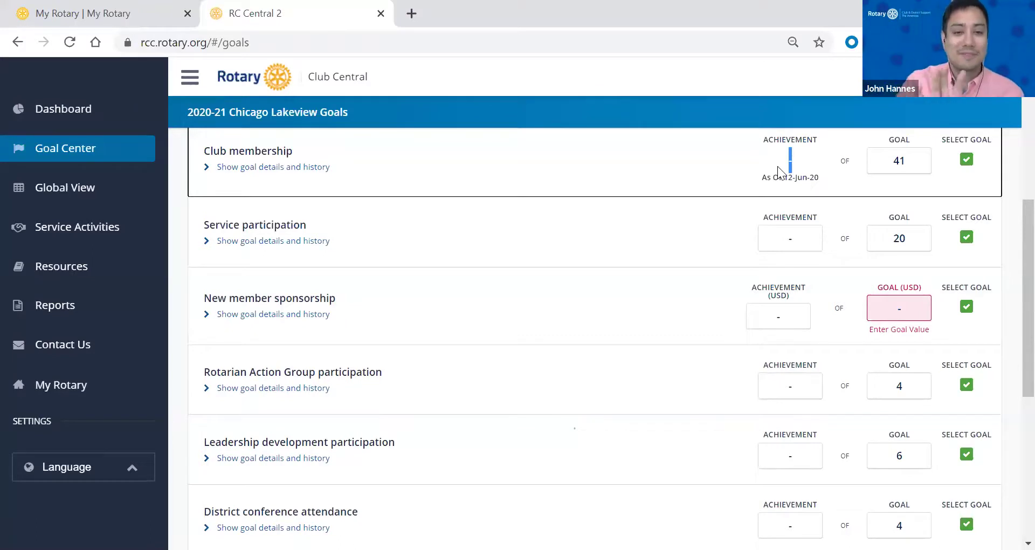
left_click(807, 238)
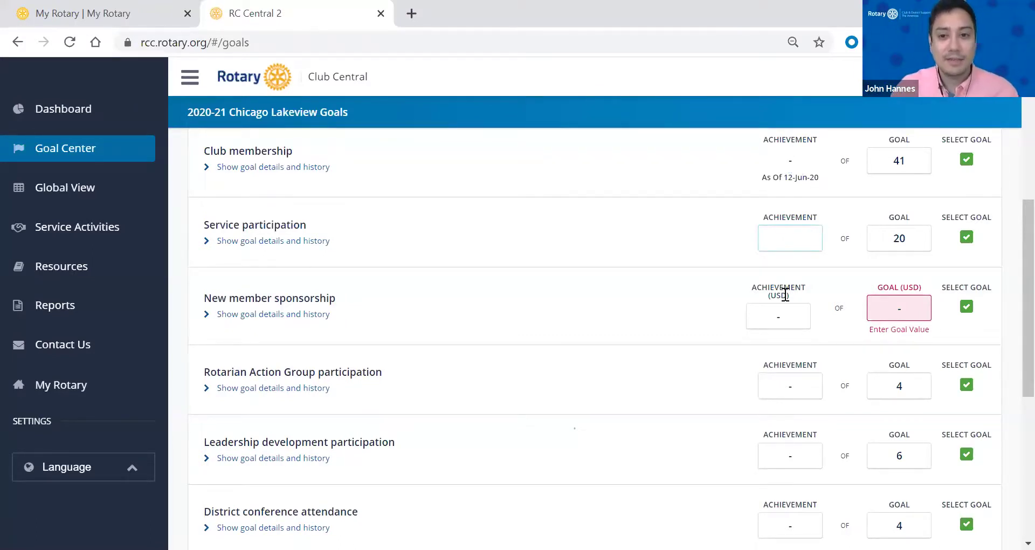
left_click(784, 318)
left_click(797, 241)
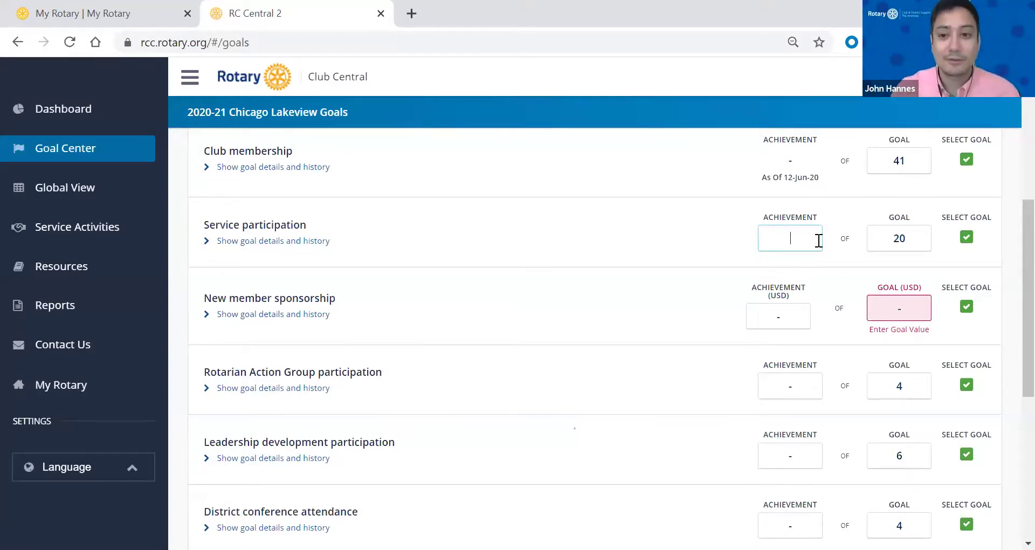
scroll(864, 317, "down", 2)
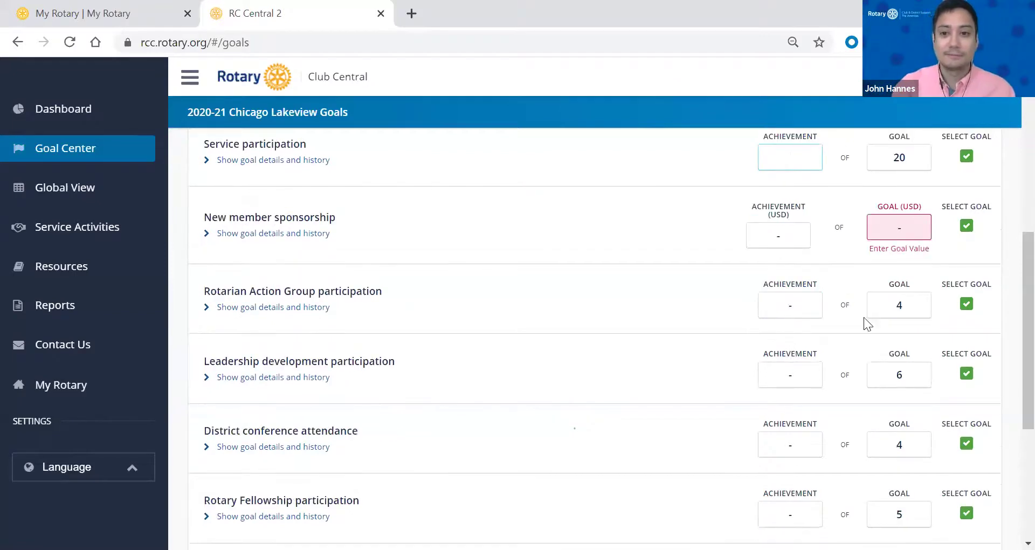
left_click(966, 228)
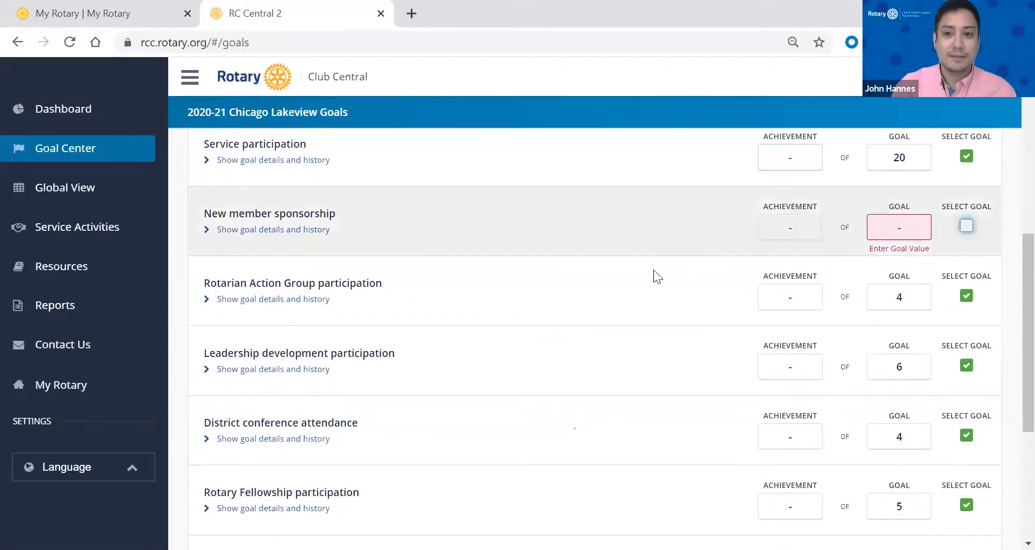
- Expand the Club membership goal's details and compare its yearly goals and achievements from 2015-16 to 2019-20
scroll(653, 270, "up", 3)
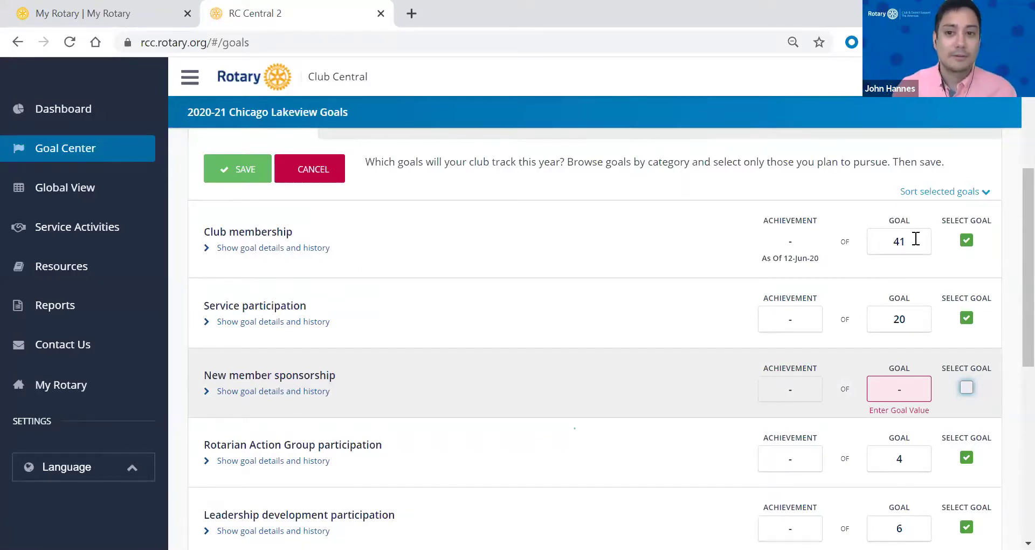
left_click(286, 250)
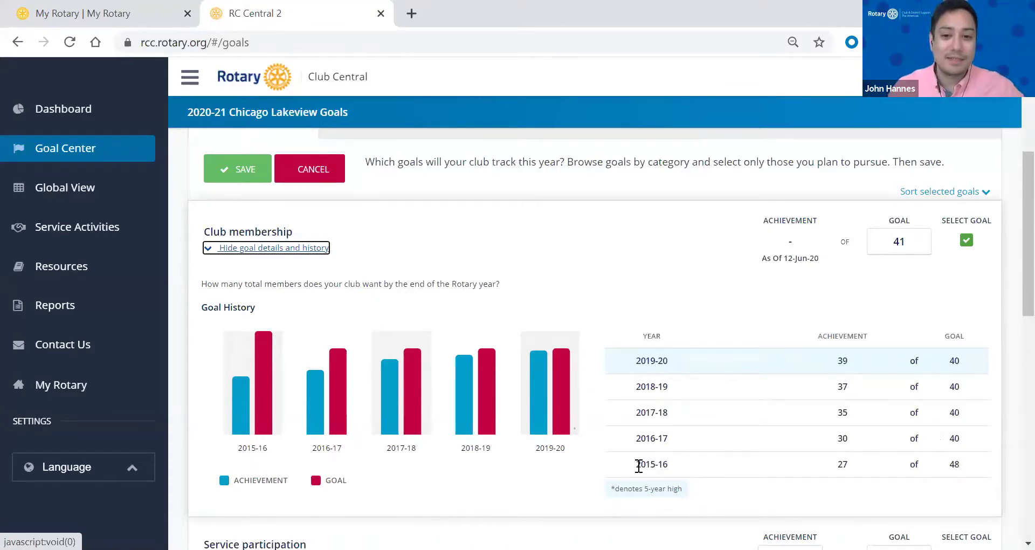
left_click(963, 462)
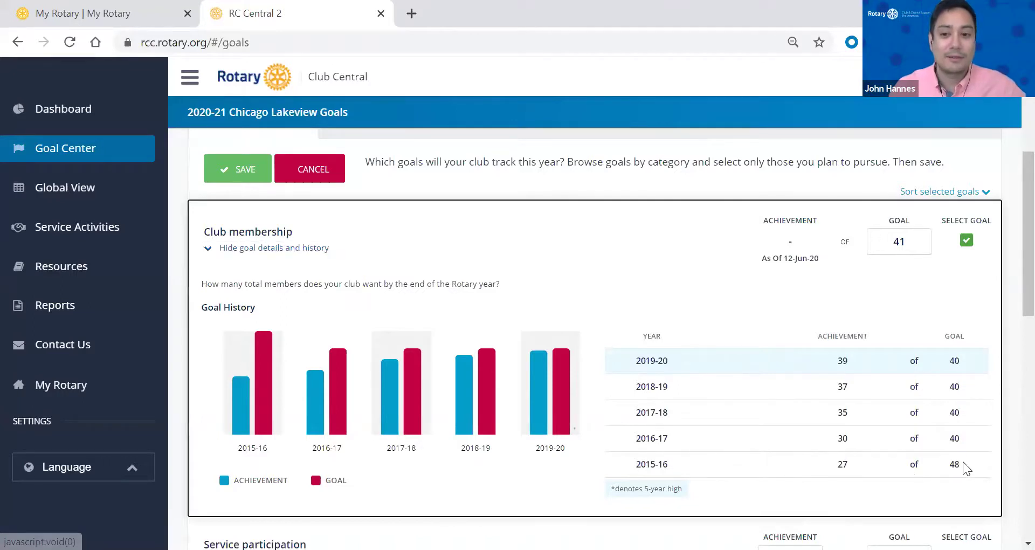
double_click(961, 462)
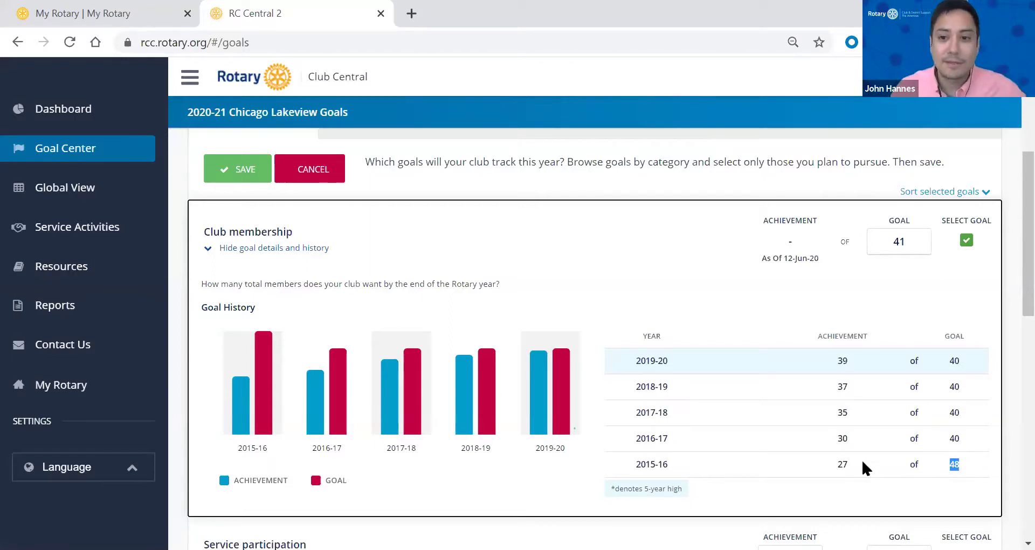
double_click(954, 438)
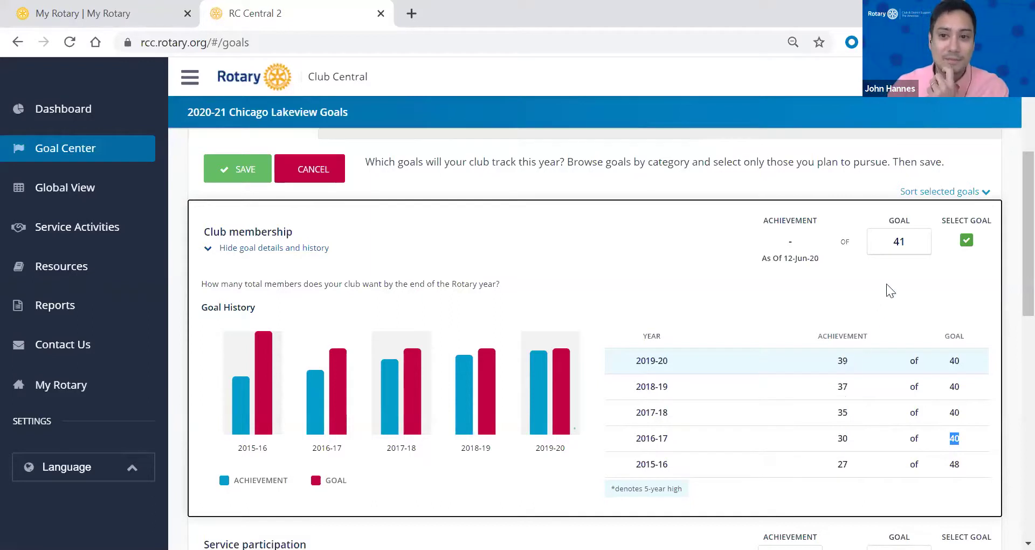
left_click(900, 238)
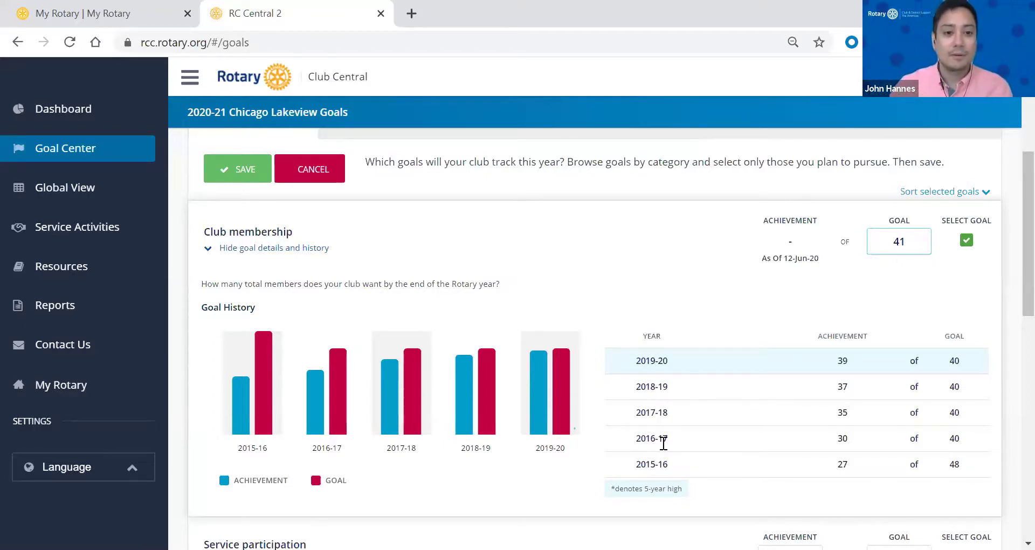
mouse_move(264, 402)
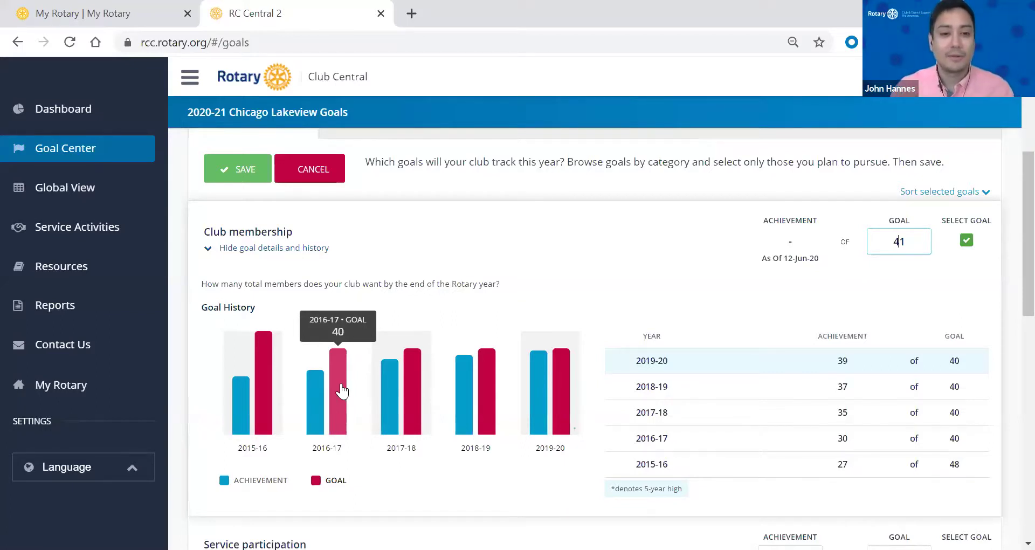
- Cancel editing the 2020-21 goals and discard the unsaved changes
scroll(354, 390, "up", 3)
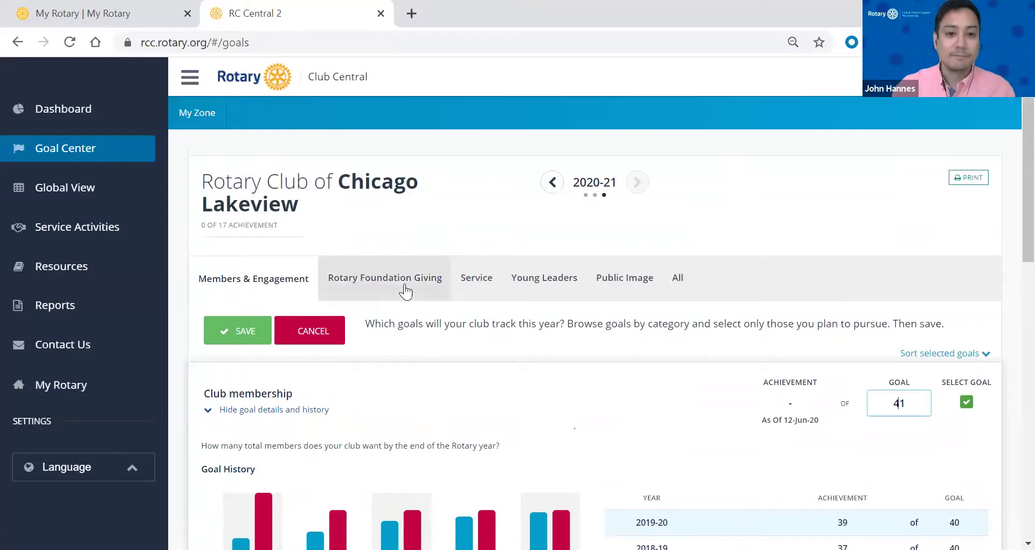
left_click(331, 328)
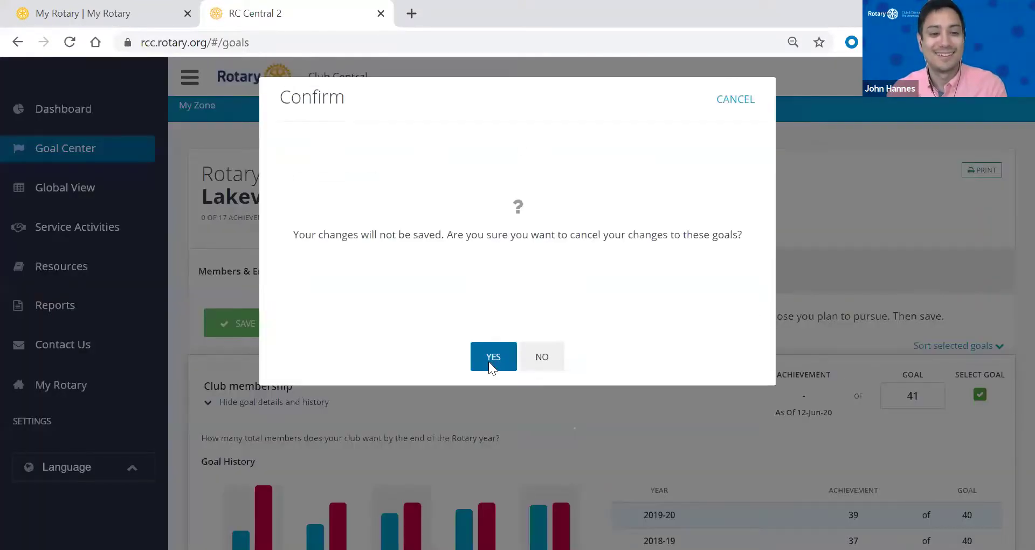
left_click(488, 360)
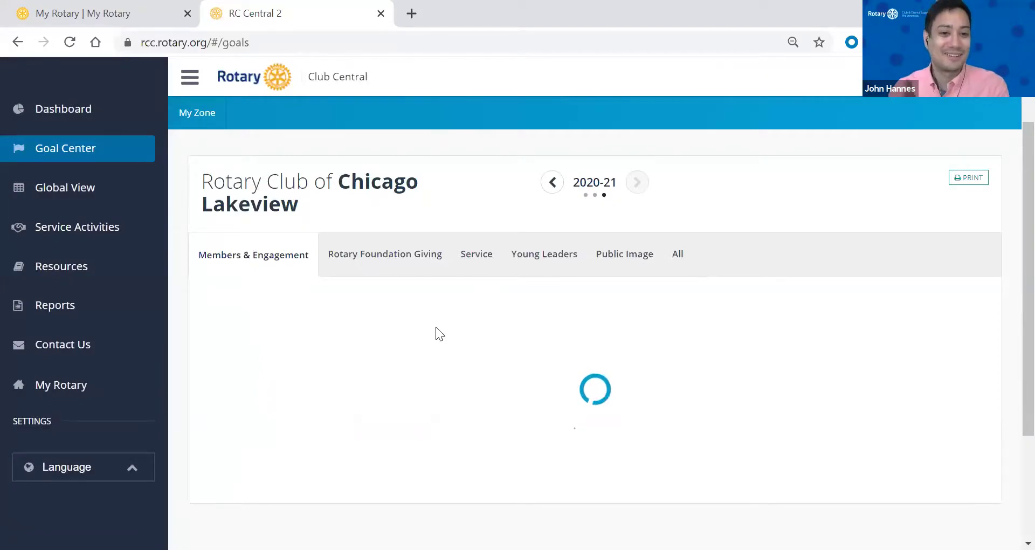
- Show the club's 2020-21 Rotary Foundation Giving goals and start editing them
left_click(402, 278)
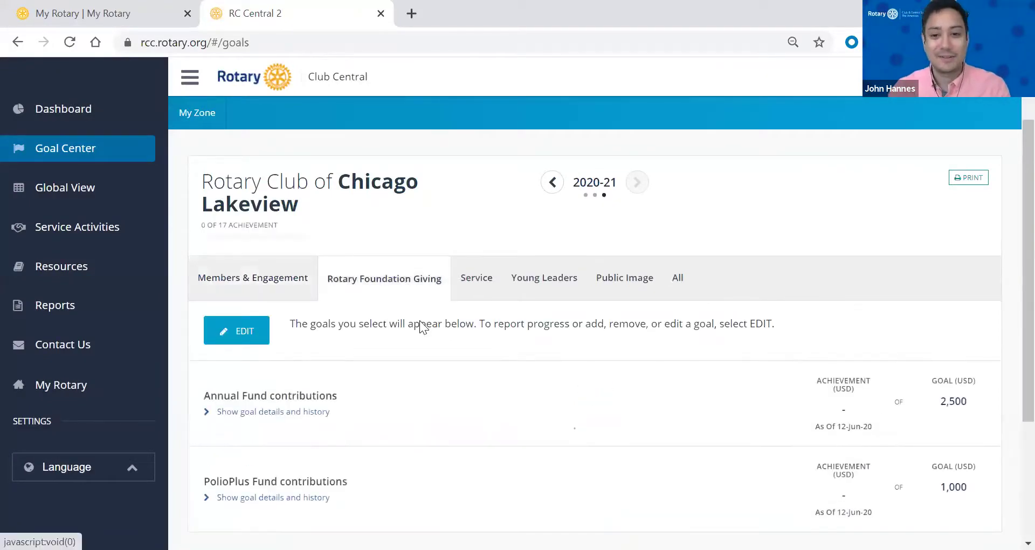
scroll(400, 318, "down", 1)
scroll(340, 307, "down", 3)
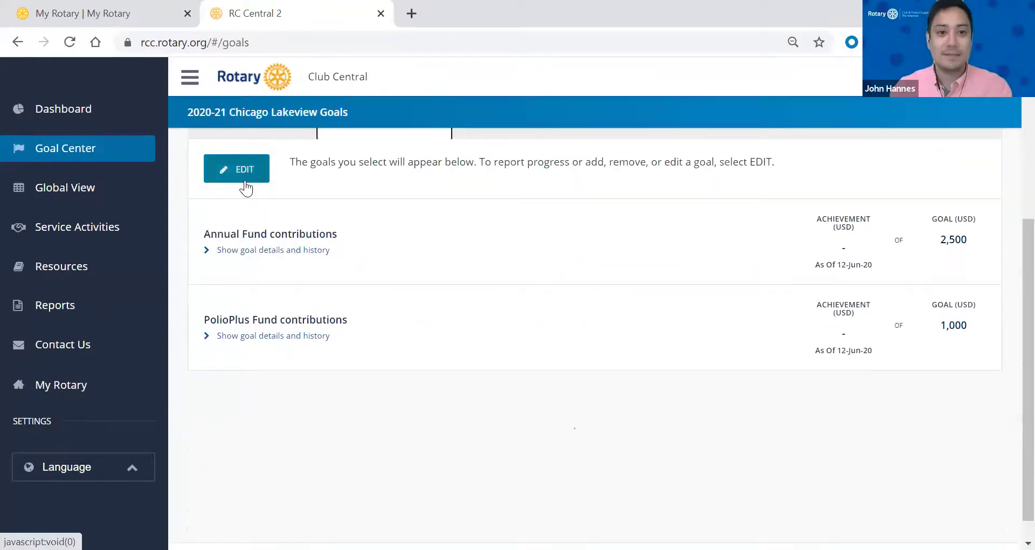
left_click(245, 182)
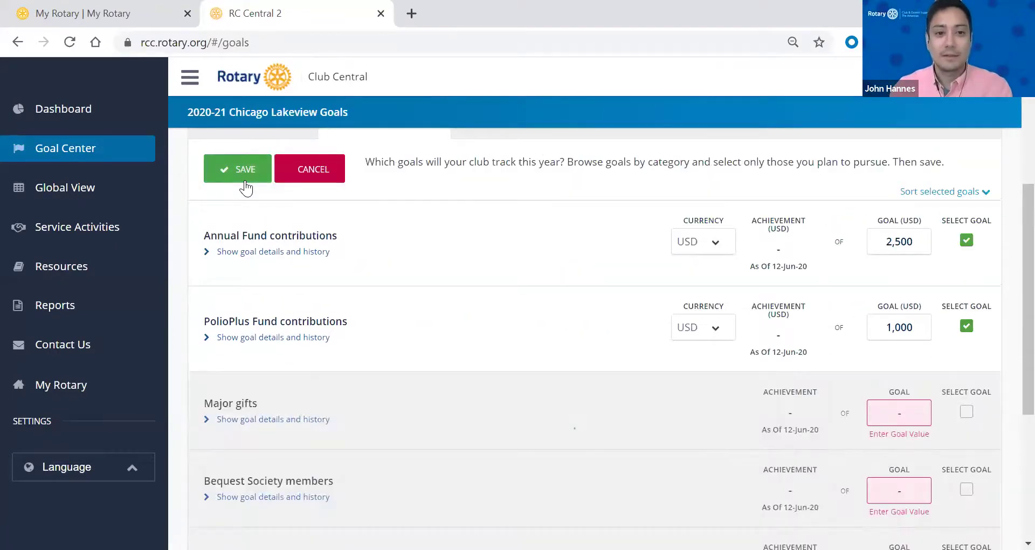
- Expand the Annual Fund contributions goal's history, compare the 2019-20 achievement with its goal, and look over the remaining giving goals
left_click(298, 252)
scroll(851, 334, "down", 2)
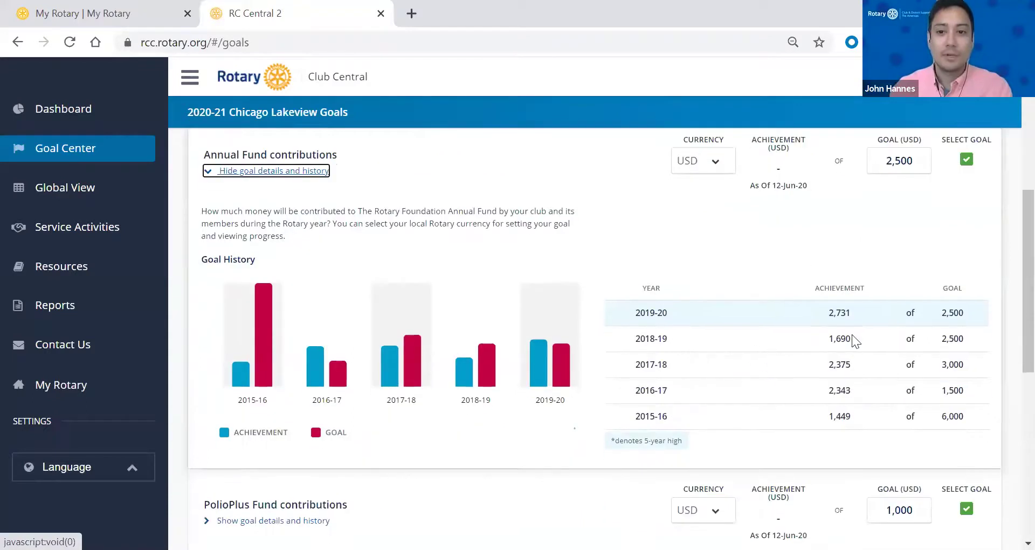
left_click_drag(827, 314, 850, 315)
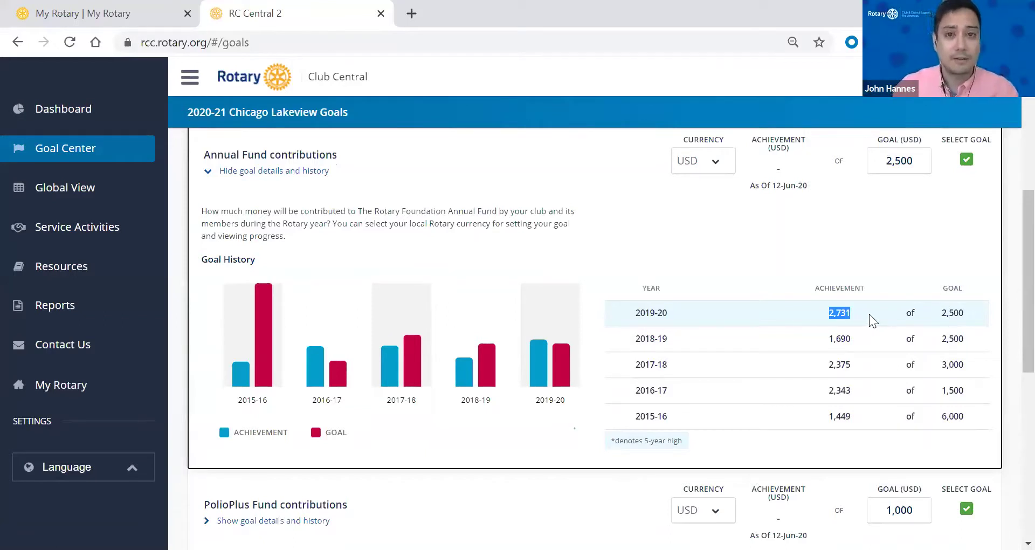
double_click(948, 313)
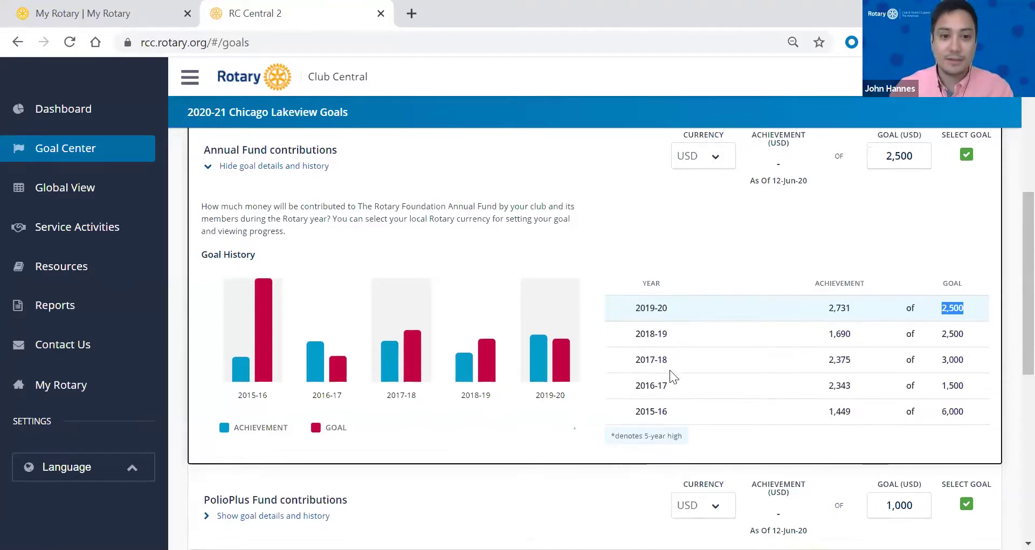
scroll(493, 376, "down", 2)
scroll(493, 376, "up", 2)
scroll(444, 370, "down", 1)
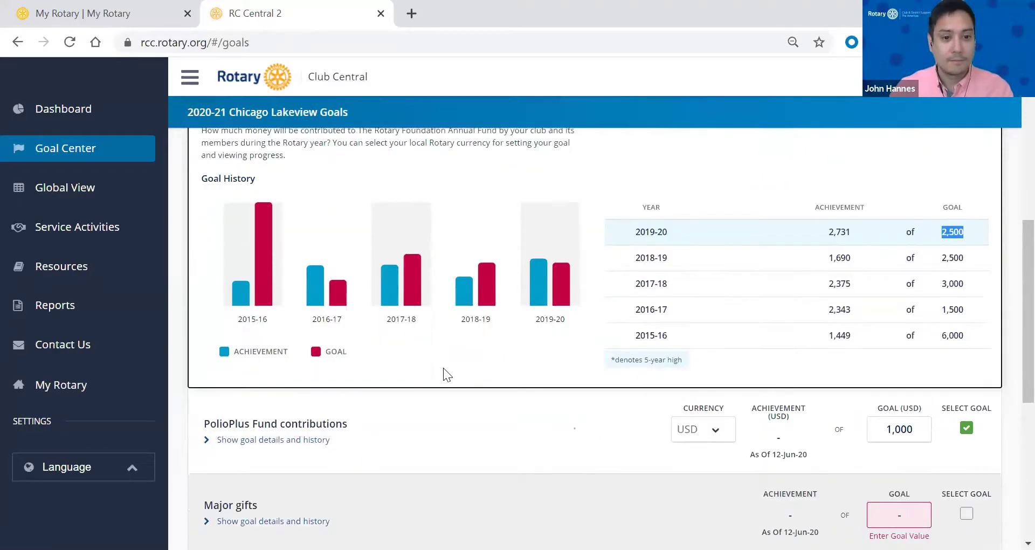
scroll(420, 406, "down", 3)
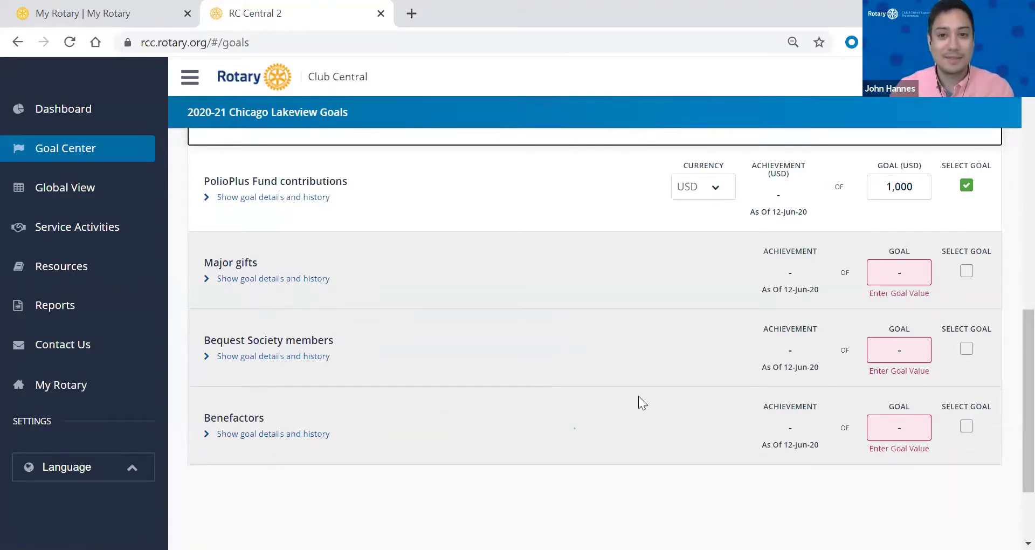
- Show the Service goals and check whether the Service projects achievement can be edited
scroll(638, 397, "up", 5)
scroll(639, 396, "up", 8)
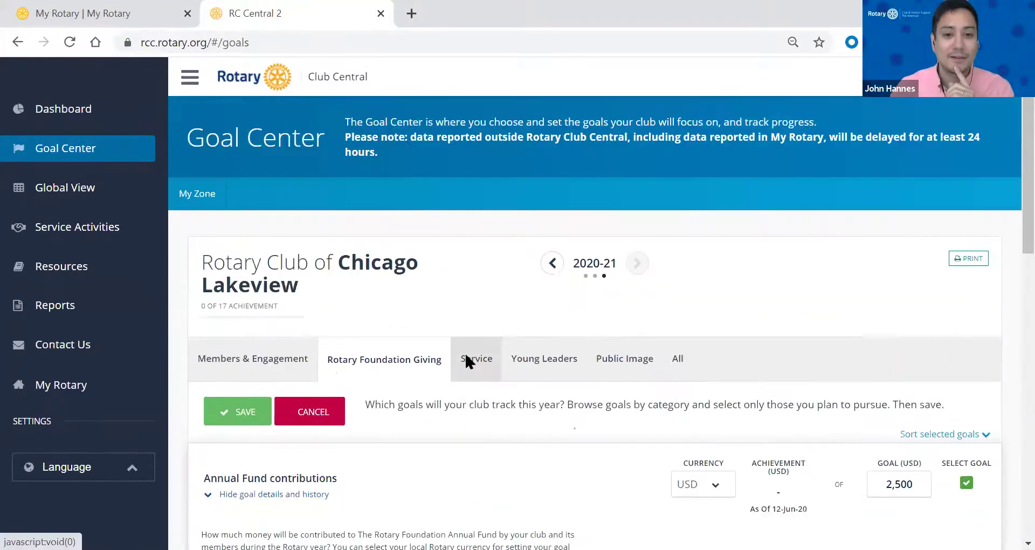
left_click(467, 360)
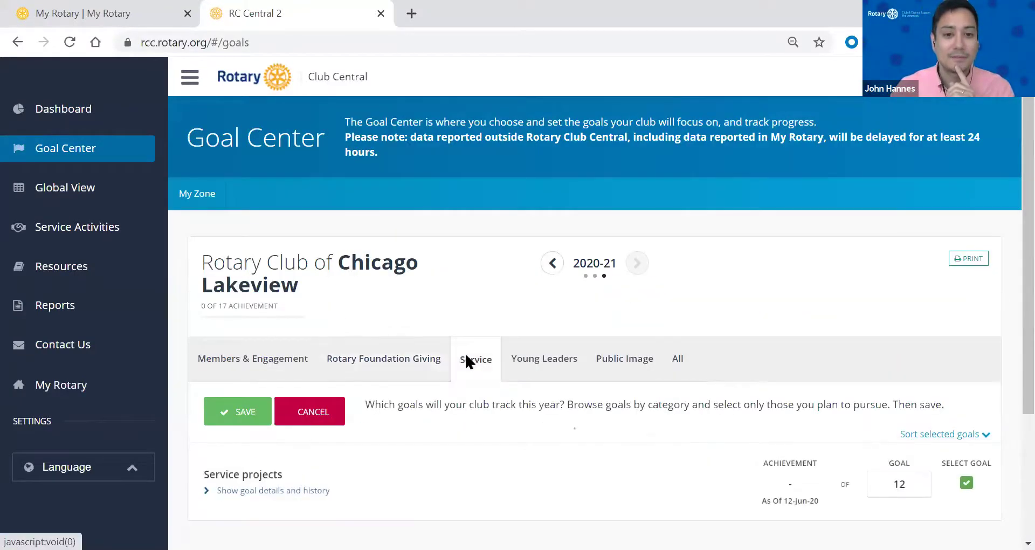
scroll(467, 361, "down", 3)
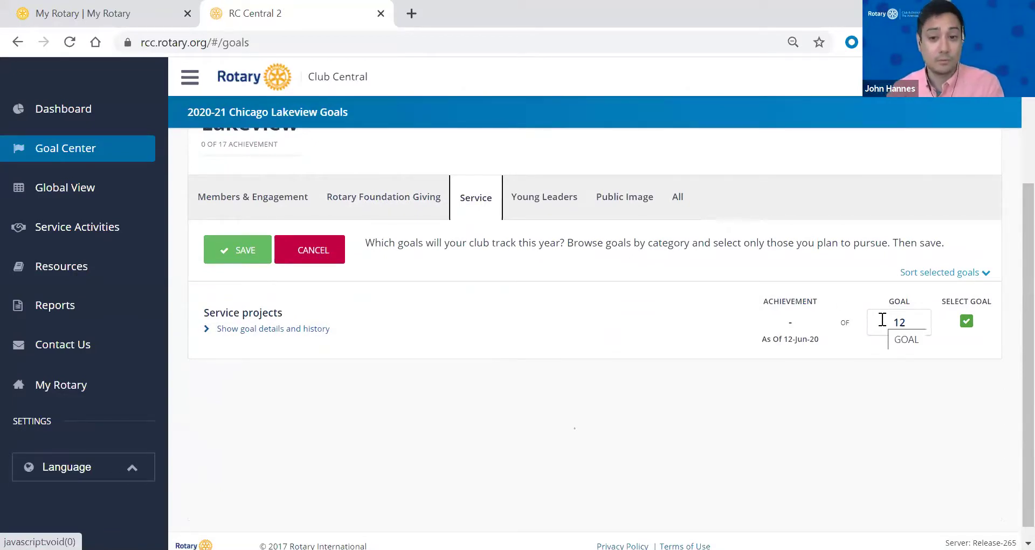
double_click(779, 321)
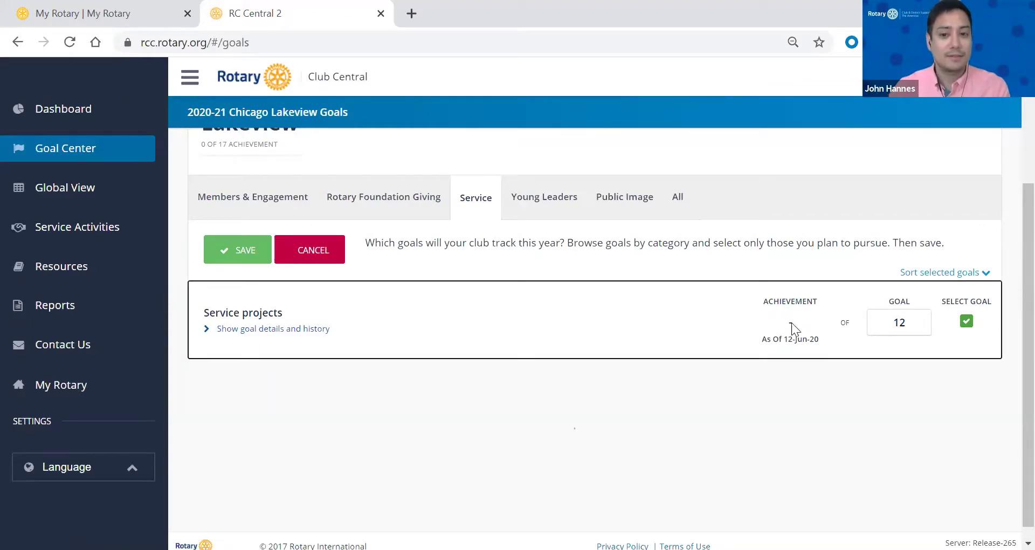
double_click(792, 323)
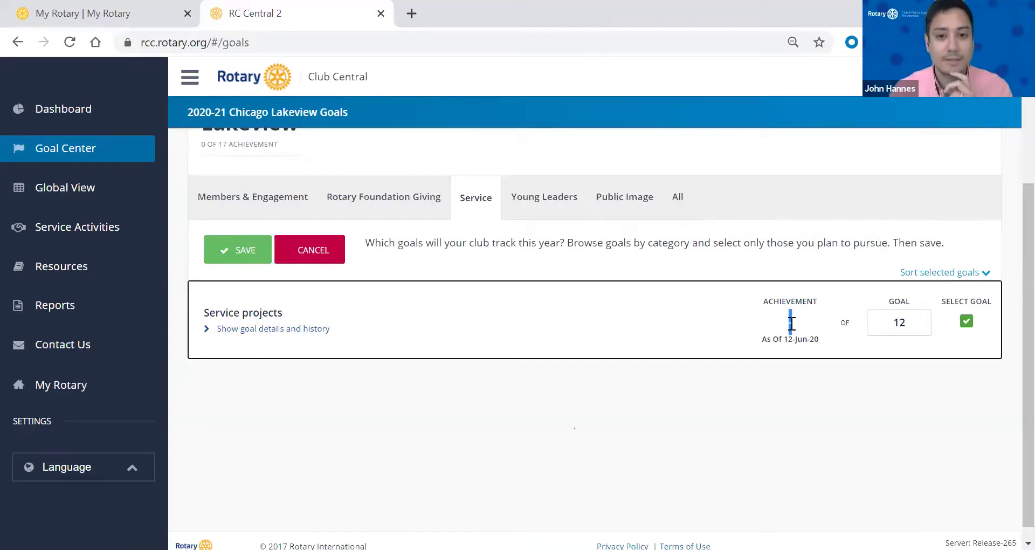
- Review the Young Leaders goals, from Rotaract clubs down to RYLA participation
left_click(553, 205)
scroll(553, 216, "down", 2)
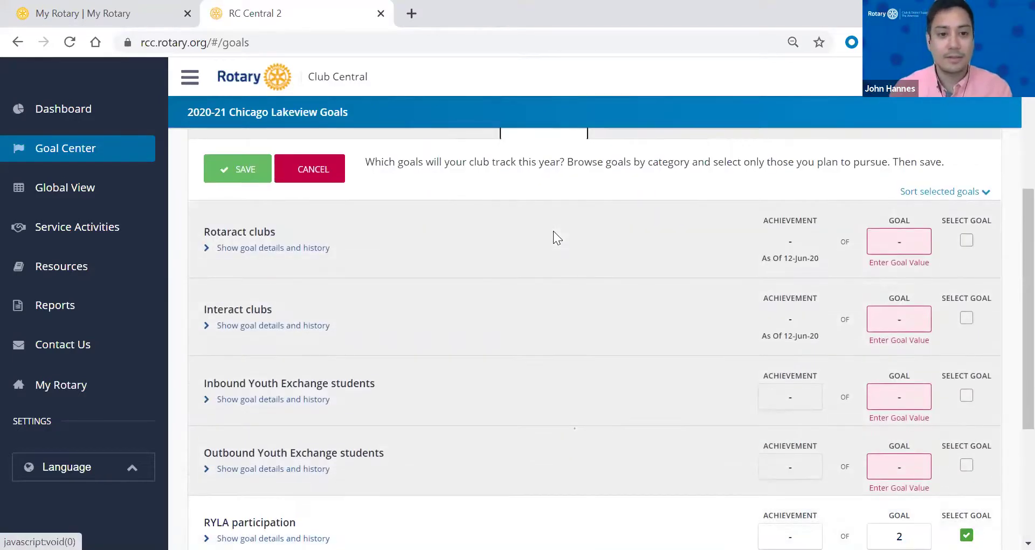
scroll(553, 230, "down", 1)
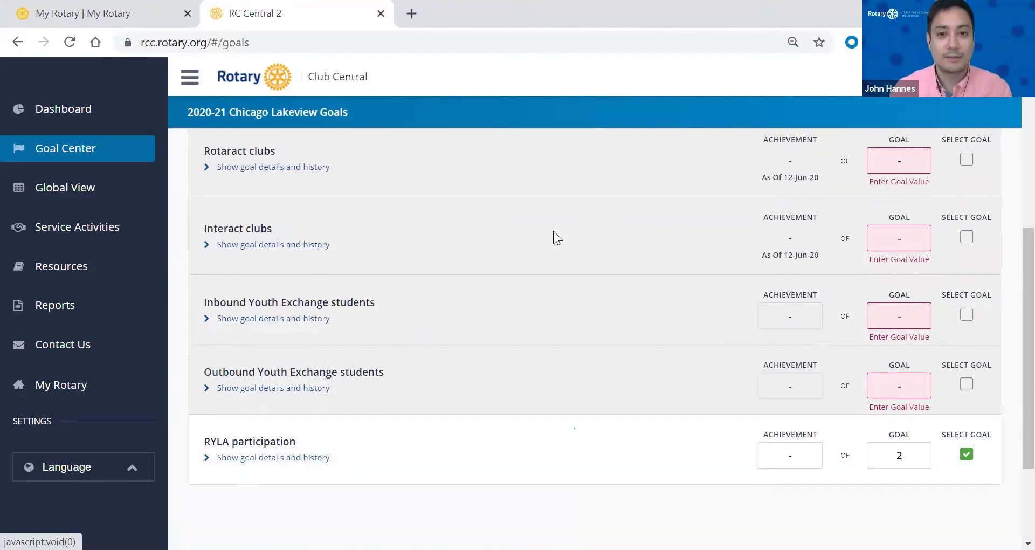
- Review the Public Image goals, from Strategic plan down to Use of official Rotary promotional materials
scroll(554, 231, "up", 3)
left_click(625, 197)
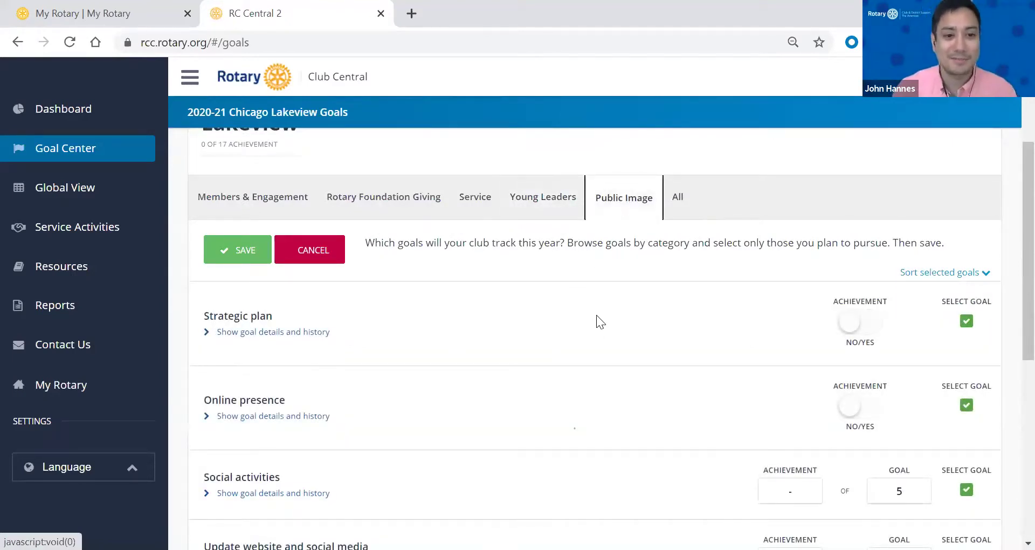
scroll(596, 320, "down", 2)
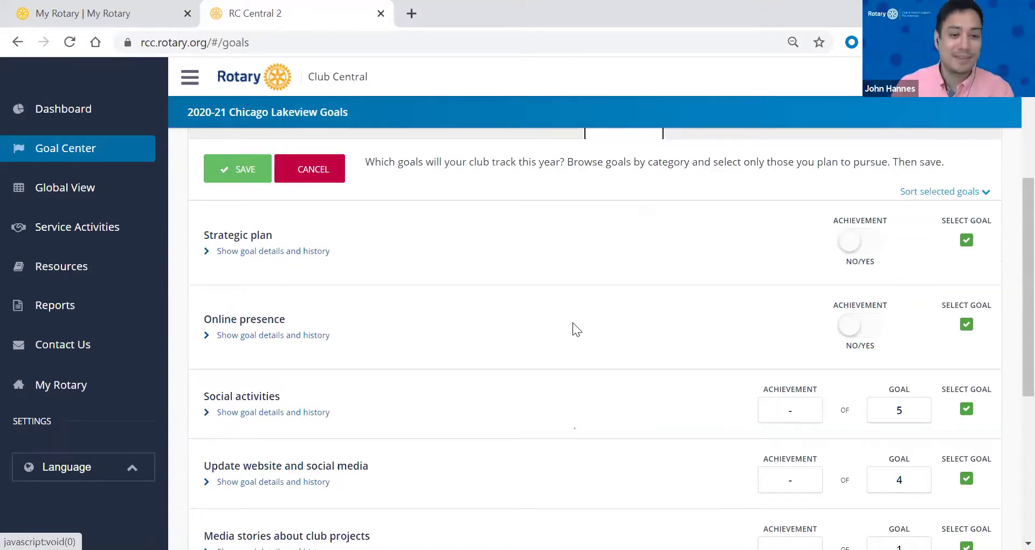
scroll(571, 339, "down", 2)
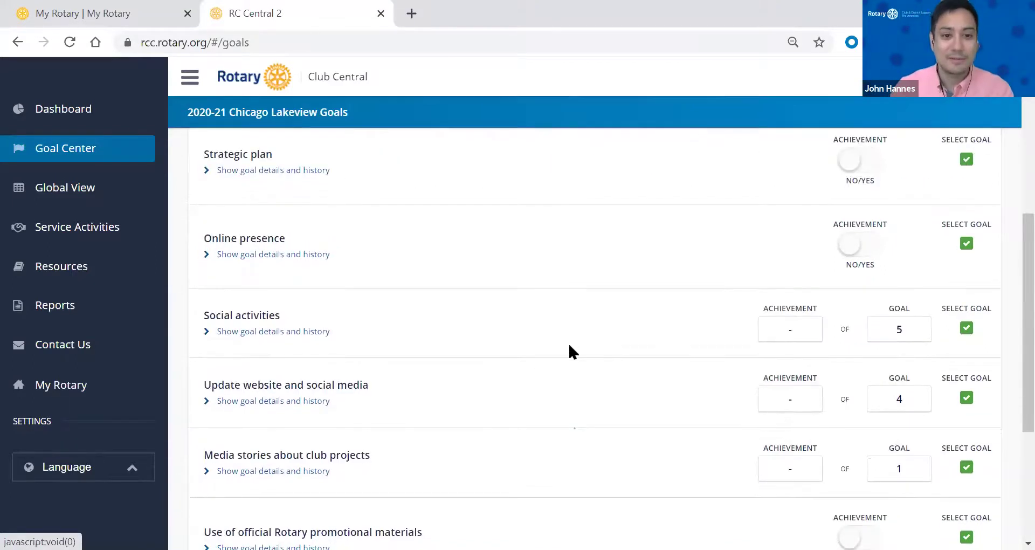
scroll(572, 351, "down", 2)
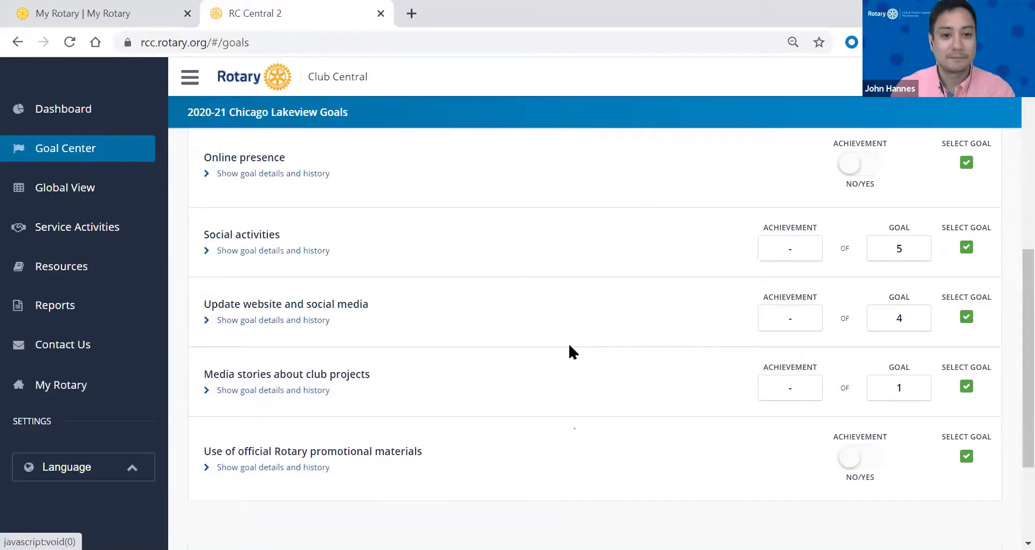
scroll(572, 351, "up", 2)
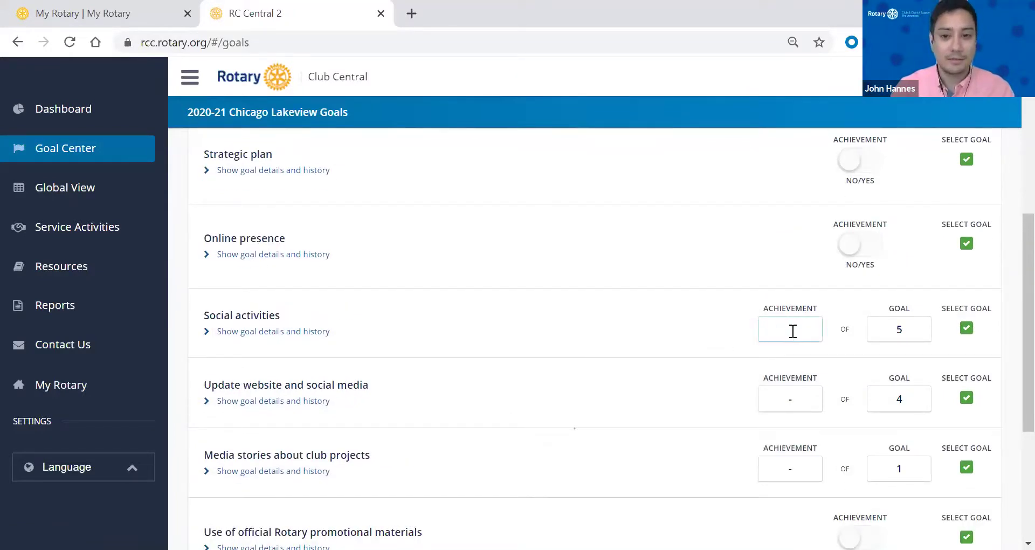
- Try the achievement field of Update website and social media, and switch the Strategic plan achievement to yes and back to no
left_click(796, 404)
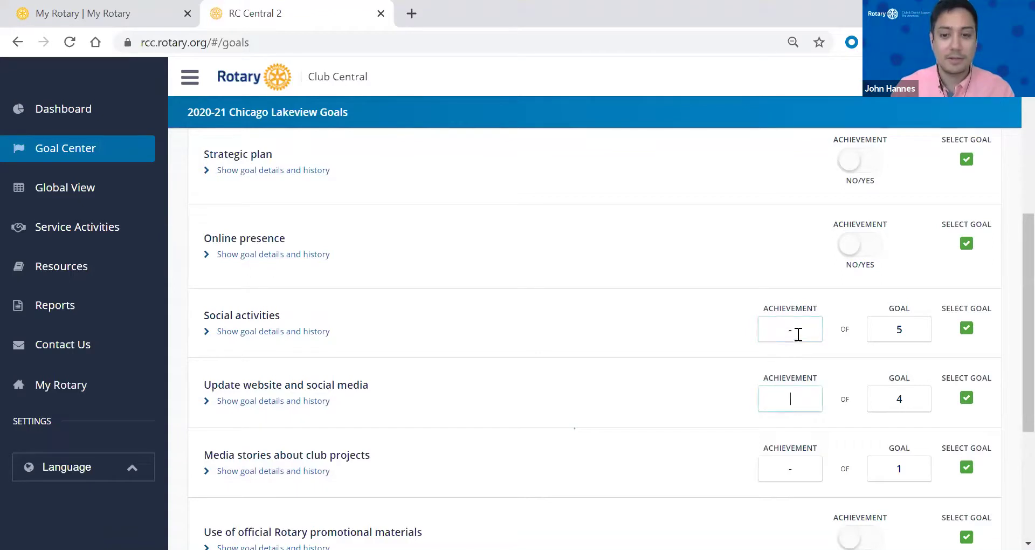
scroll(850, 282, "up", 2)
left_click(852, 254)
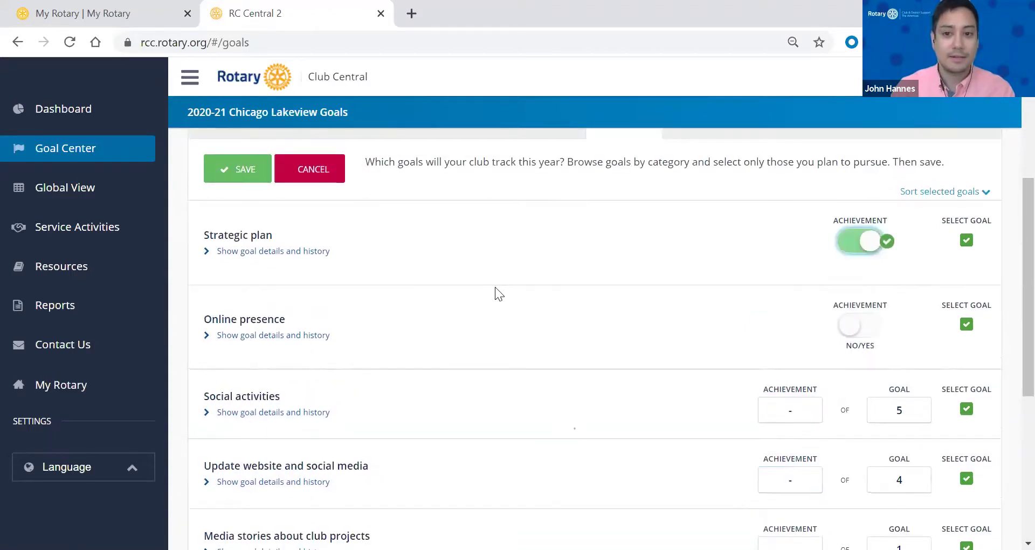
left_click(874, 254)
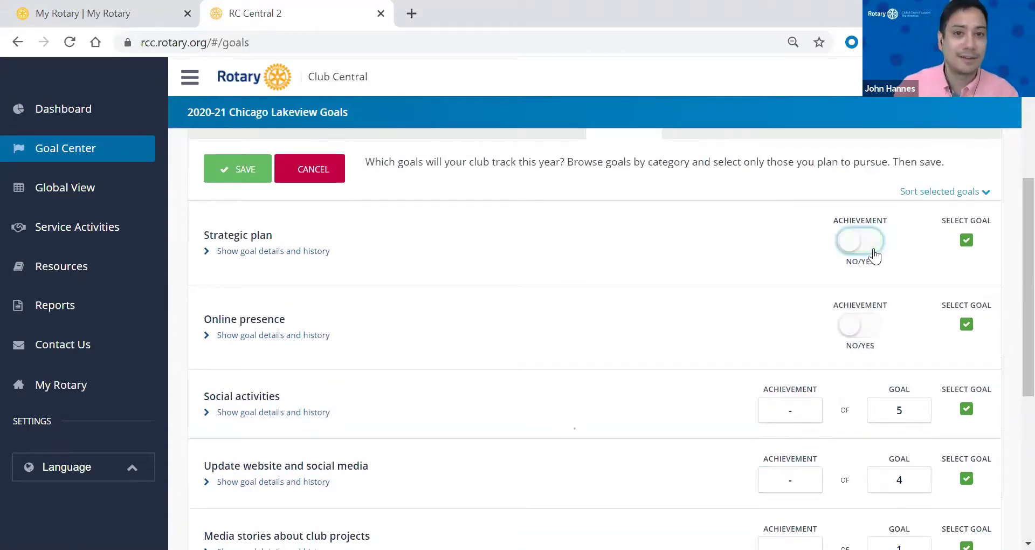
- Cancel editing the goals from the Public Image category and discard the unsaved changes
scroll(507, 363, "up", 4)
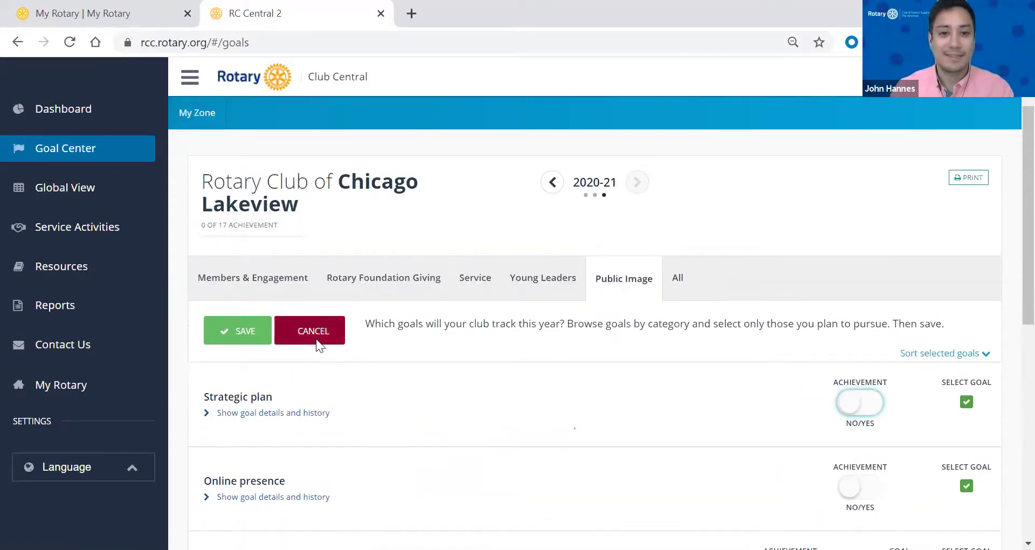
left_click(316, 339)
left_click(501, 366)
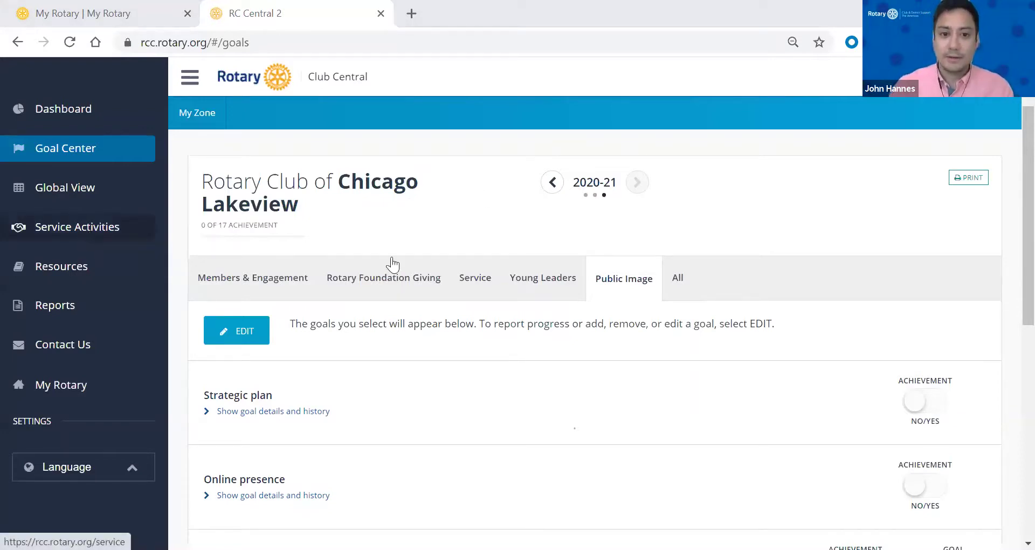
- View the club's Service goals, and open its Service Activities for the 2019-20 year
left_click(476, 278)
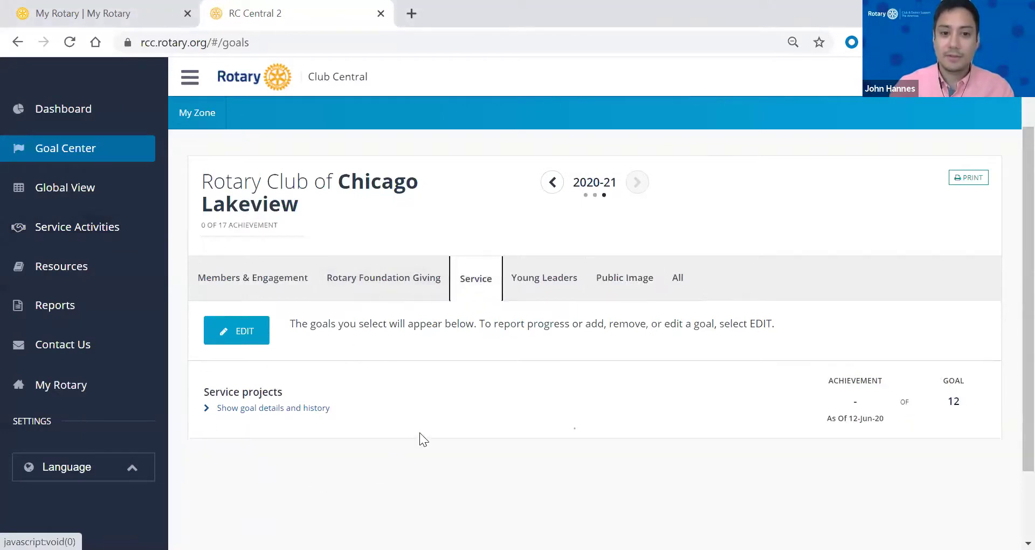
left_click(68, 231)
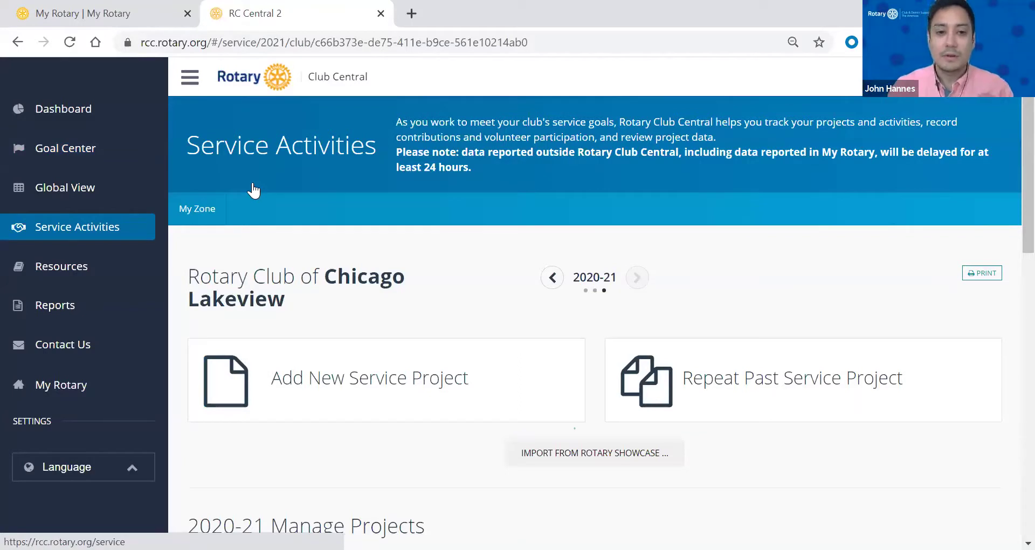
left_click(552, 278)
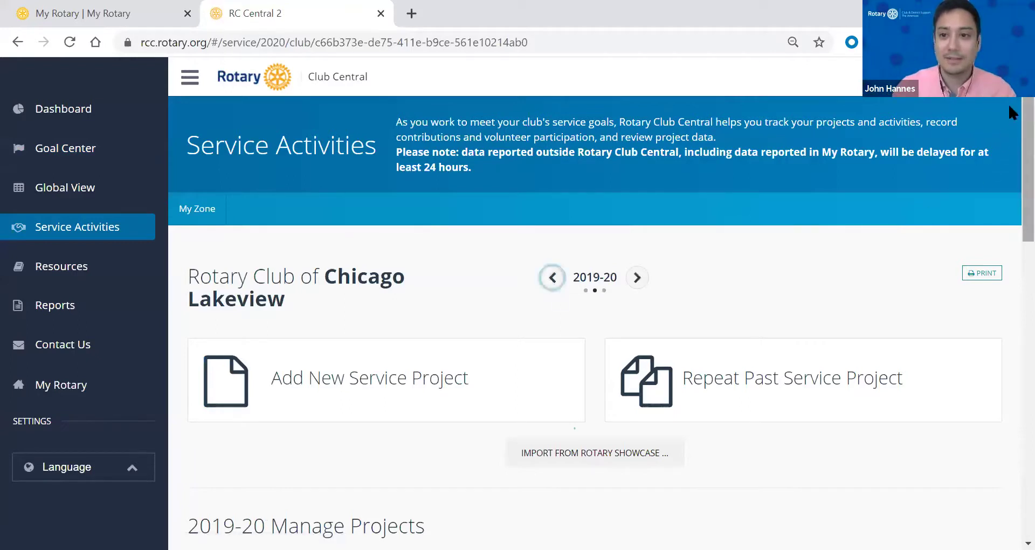
- Review the 2019-20 completed and current projects and the Service Summary charts
scroll(1008, 113, "down", 2)
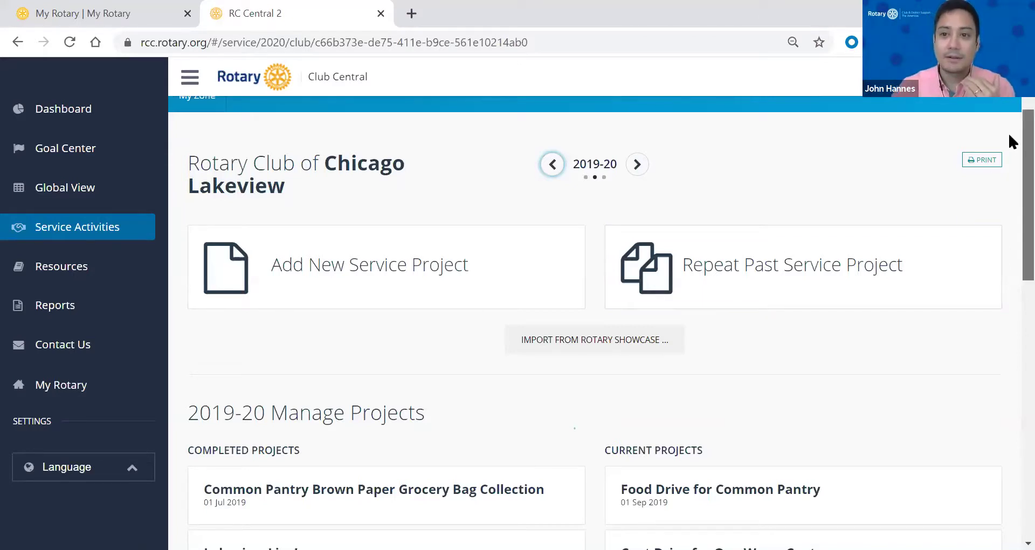
scroll(1008, 146, "down", 2)
scroll(1008, 147, "down", 4)
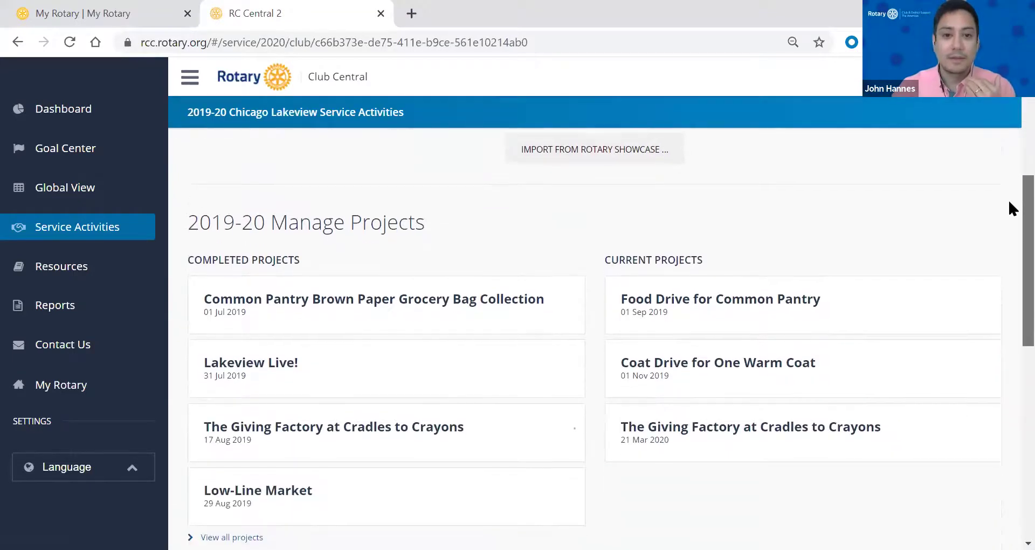
scroll(1008, 216, "down", 1)
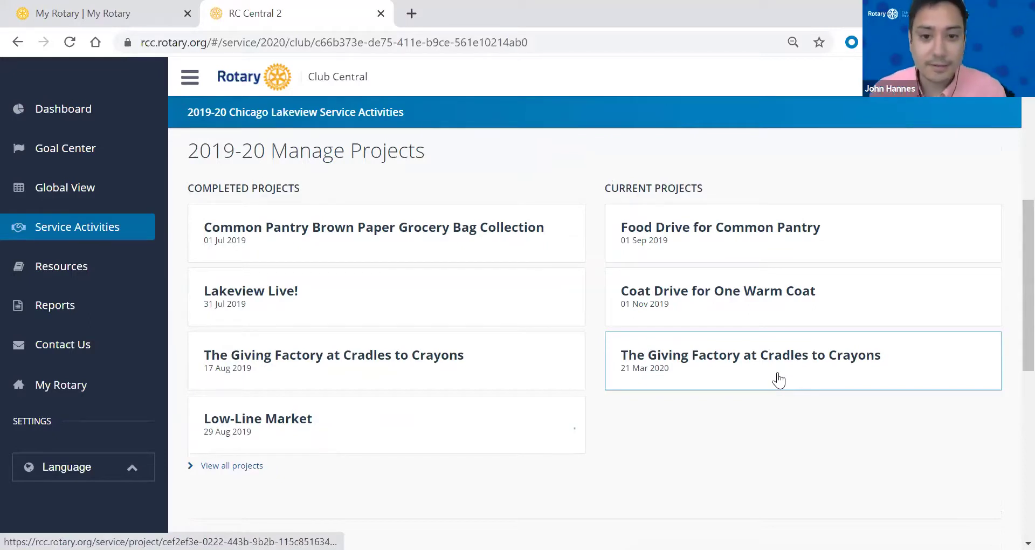
scroll(750, 423, "down", 5)
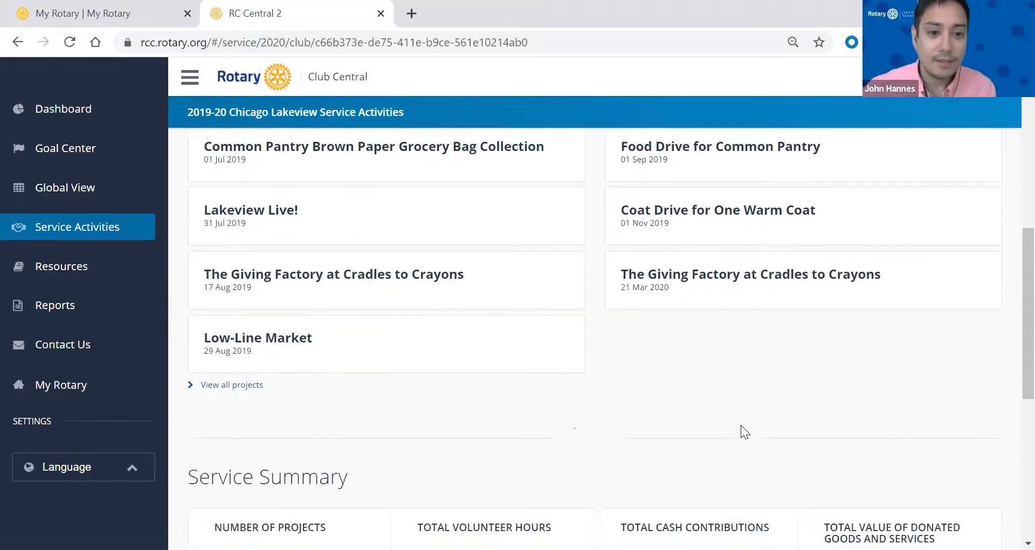
scroll(742, 439, "down", 2)
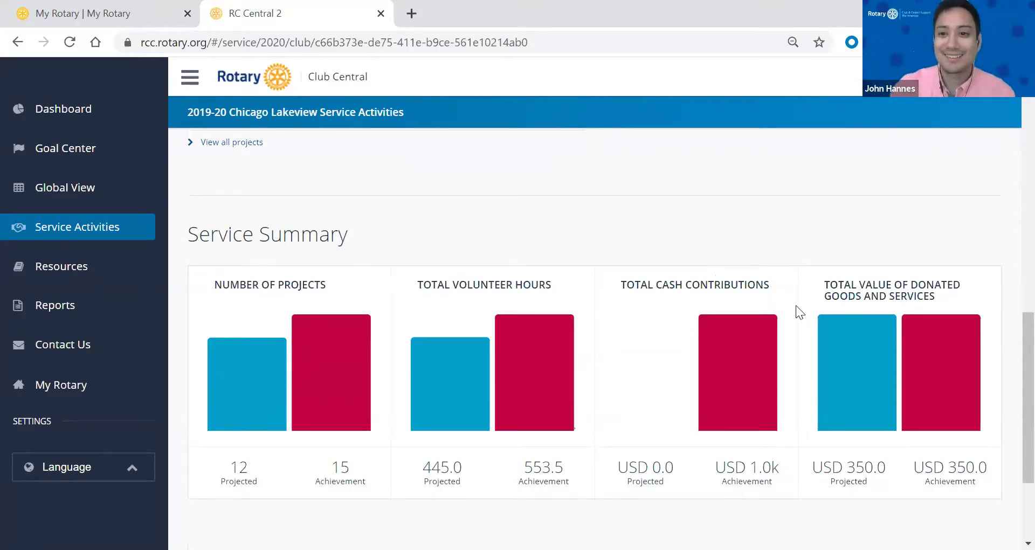
- Start a new 2019-20 service project titled "Spring Book Drive" with the summary "This is a book drive."
scroll(786, 288, "up", 12)
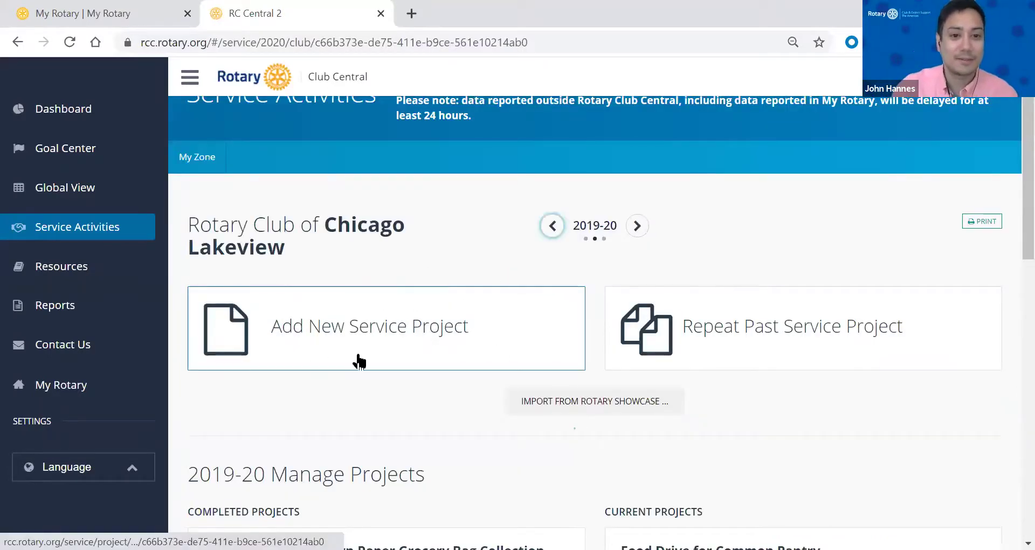
left_click(366, 346)
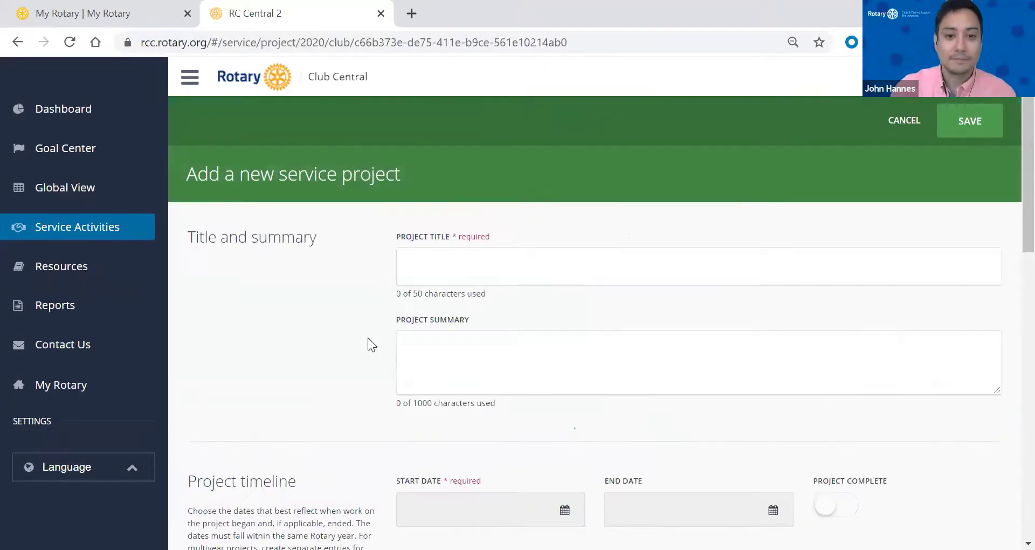
left_click(513, 265)
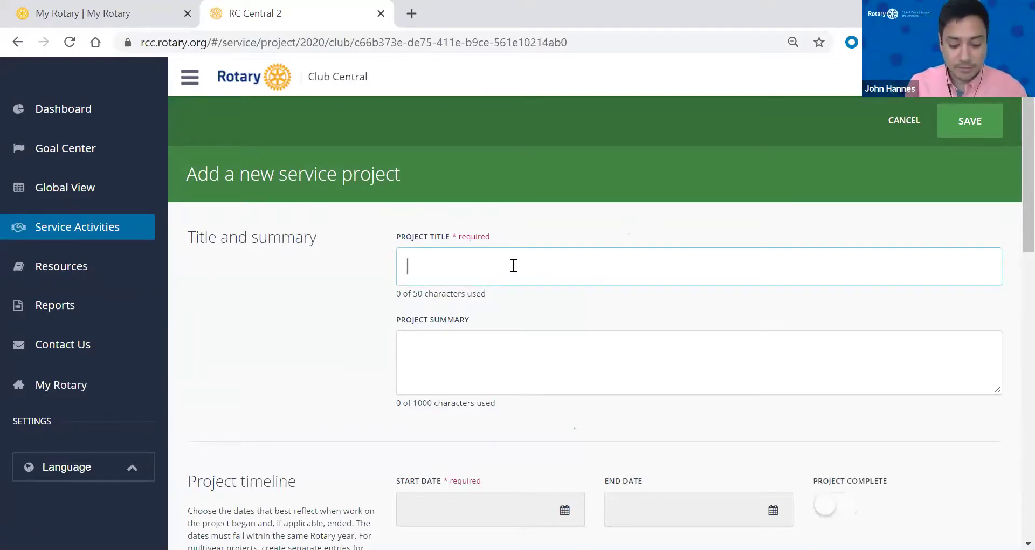
type("S")
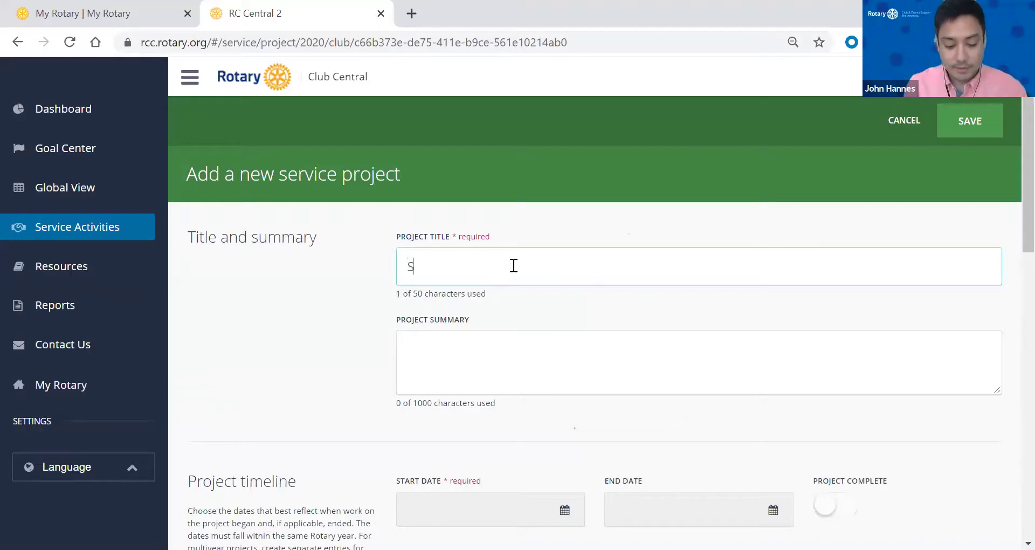
type("pring Book Dri")
type("ve")
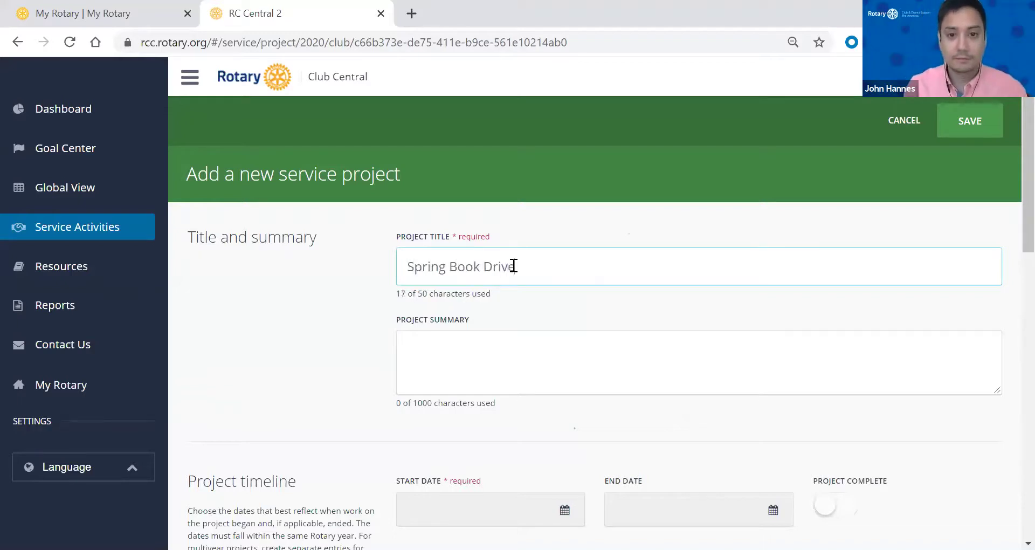
left_click(482, 347)
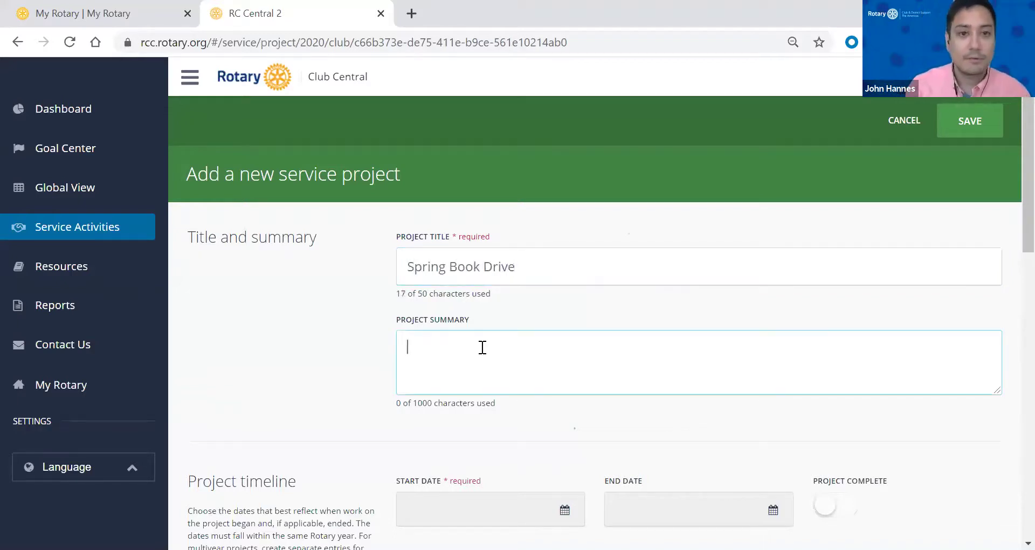
type("This is a book drive")
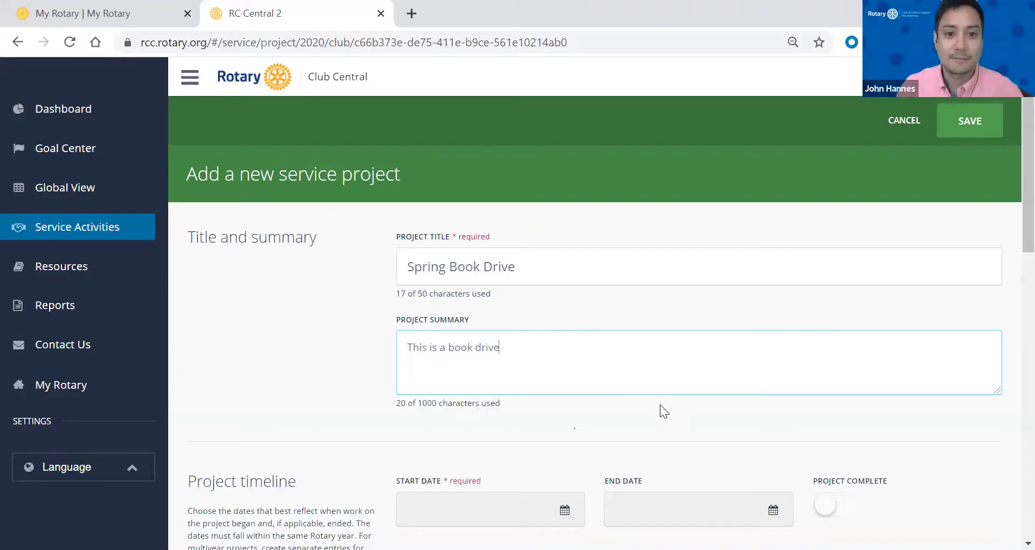
- Set the project's start date to 14-Jun-2020 and its end date to 20-Jun-2020
scroll(660, 405, "down", 3)
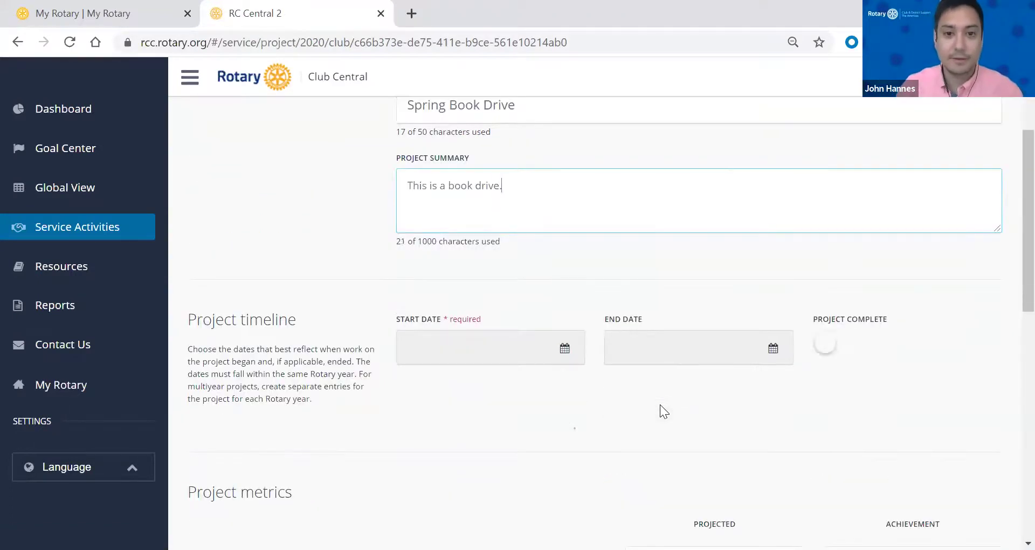
left_click(564, 350)
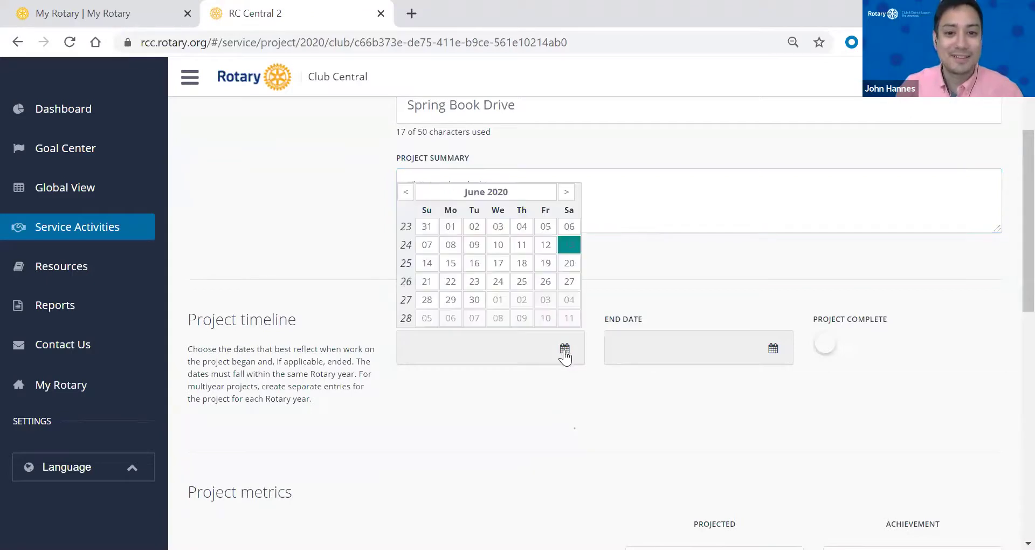
left_click(426, 263)
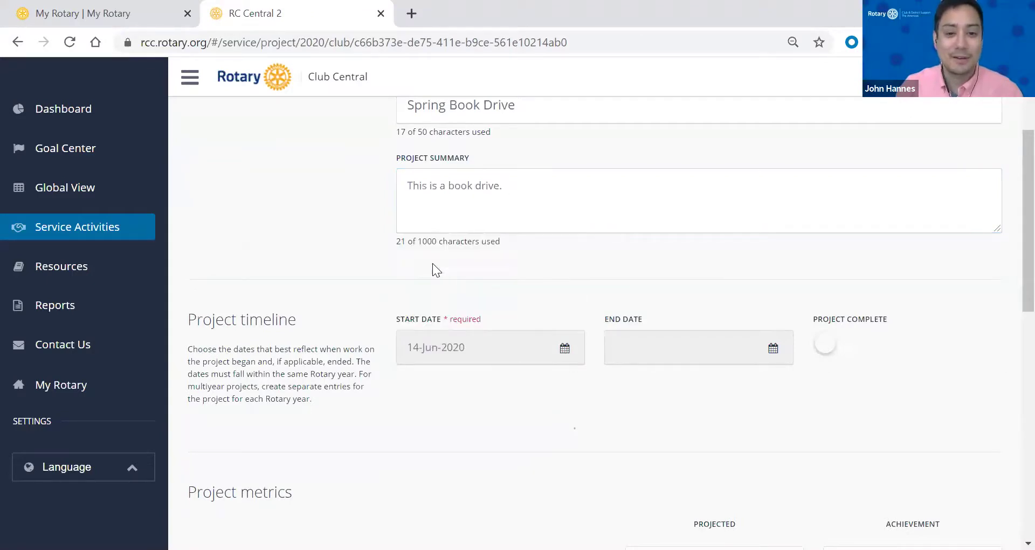
left_click(773, 349)
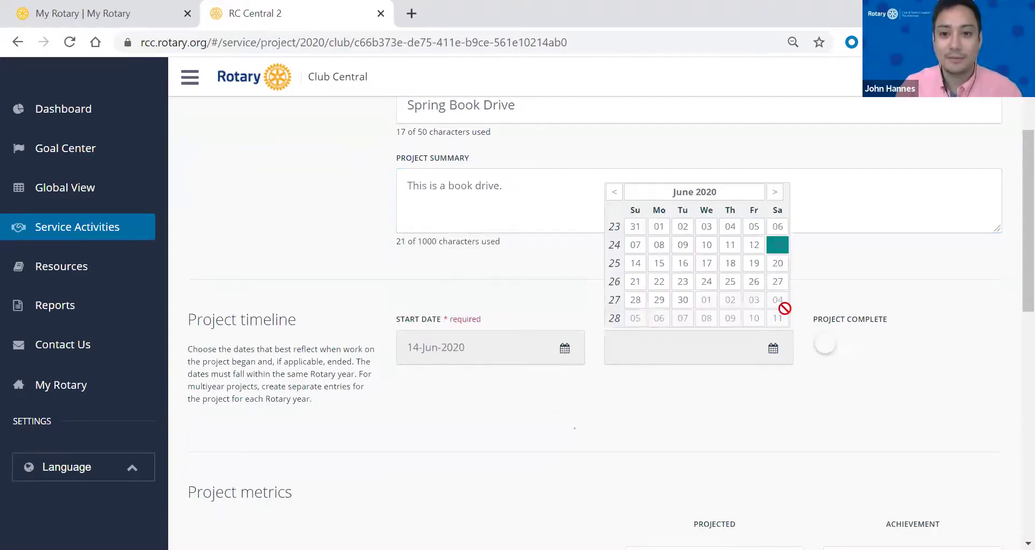
left_click(779, 265)
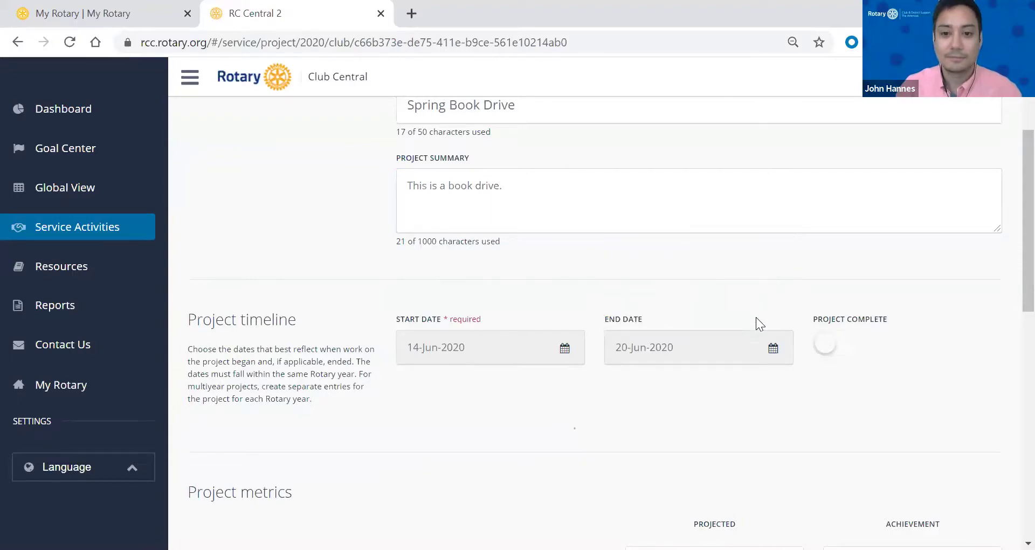
- Try marking the book drive project as complete, and switch that status back off
scroll(742, 355, "down", 6)
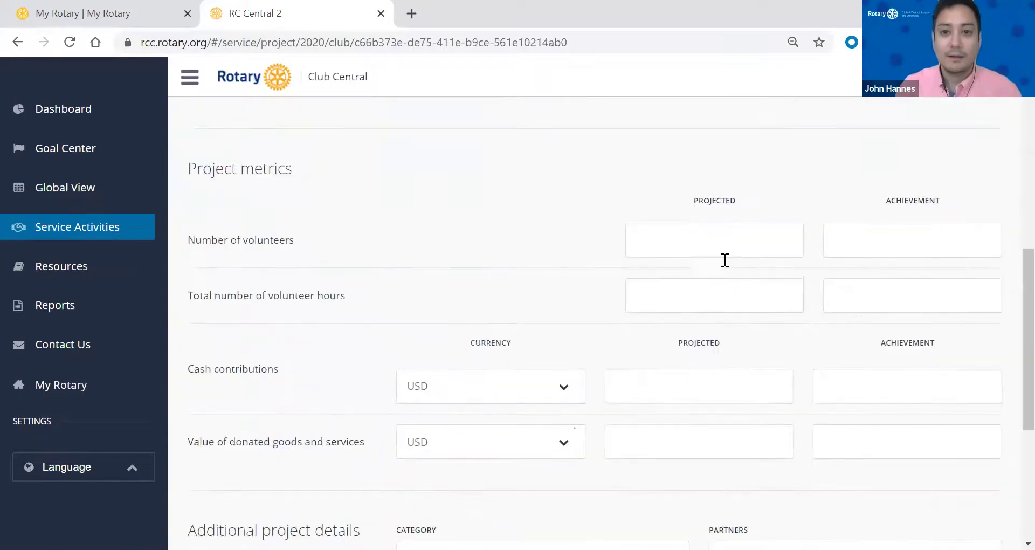
scroll(725, 260, "up", 6)
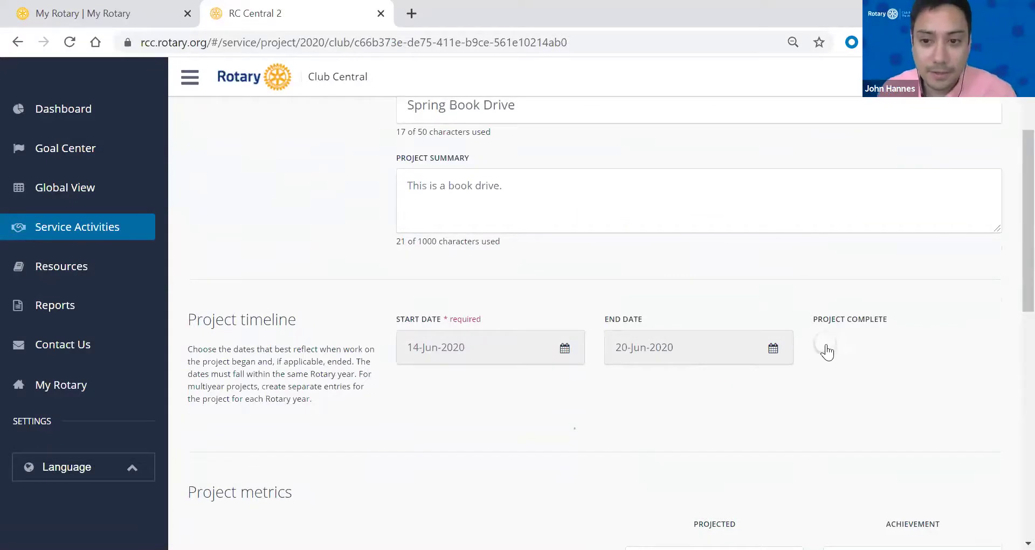
left_click(827, 351)
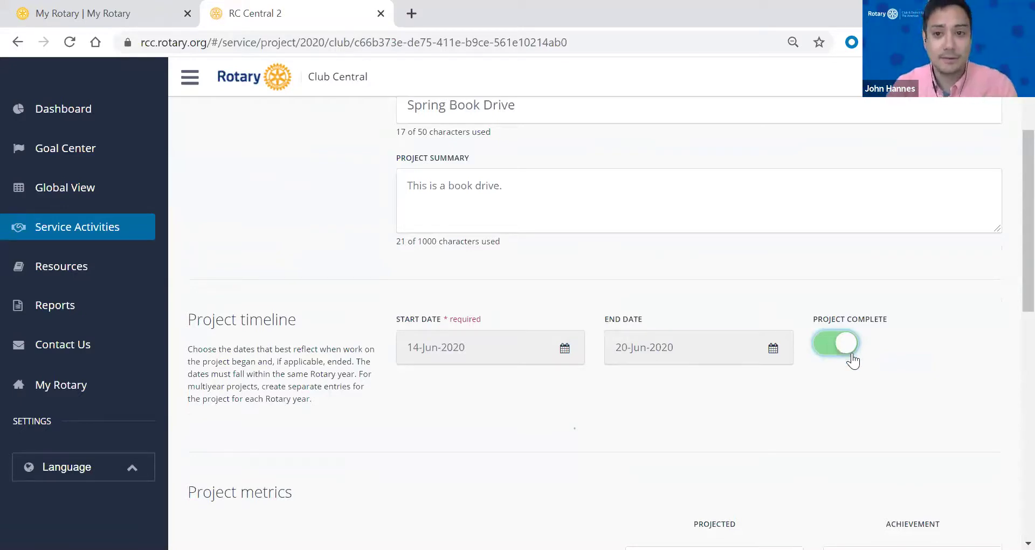
left_click(851, 344)
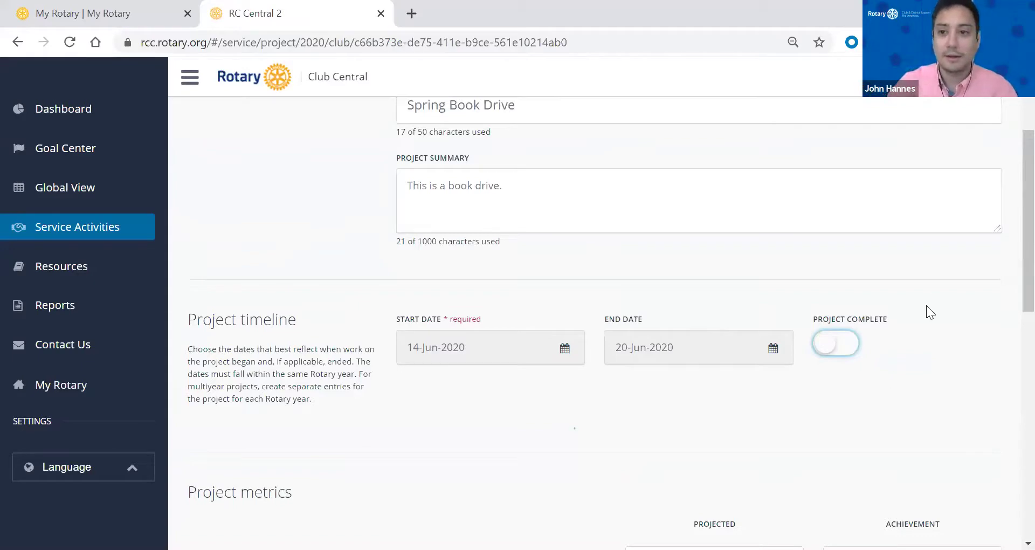
- Enter projected project metrics of 20 volunteers and 40 total volunteer hours
scroll(1010, 180, "down", 4)
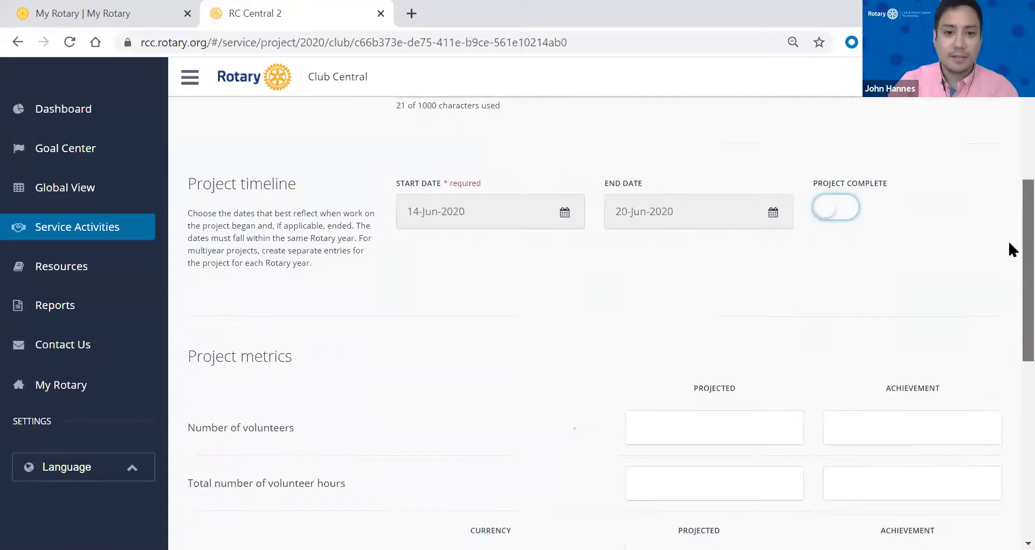
scroll(1008, 285, "down", 3)
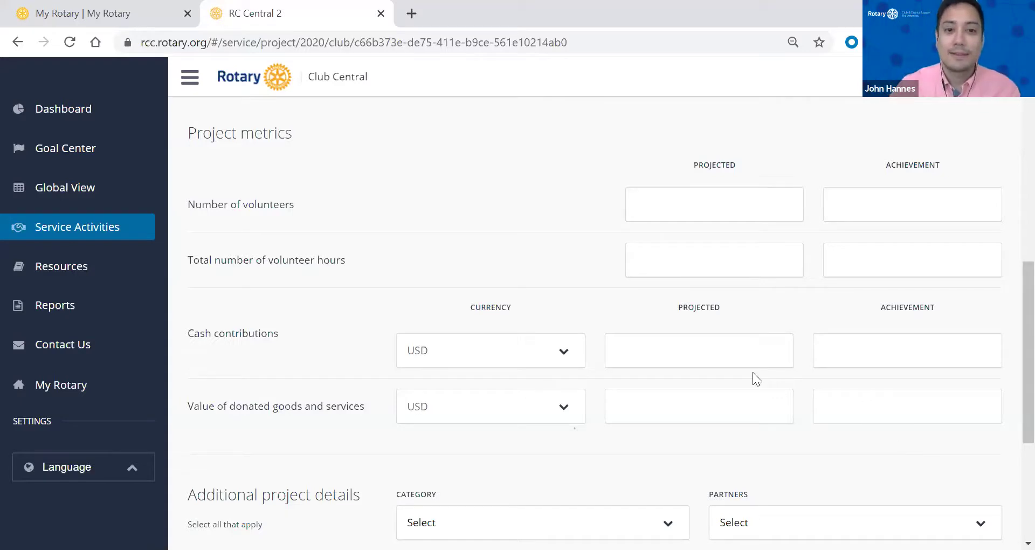
scroll(1010, 280, "down", 1)
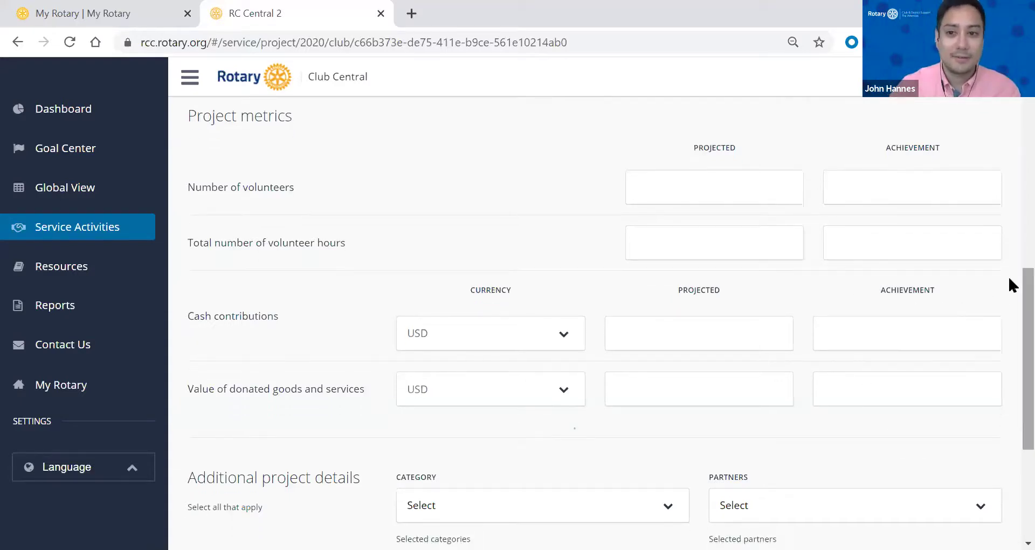
scroll(1009, 276, "up", 1)
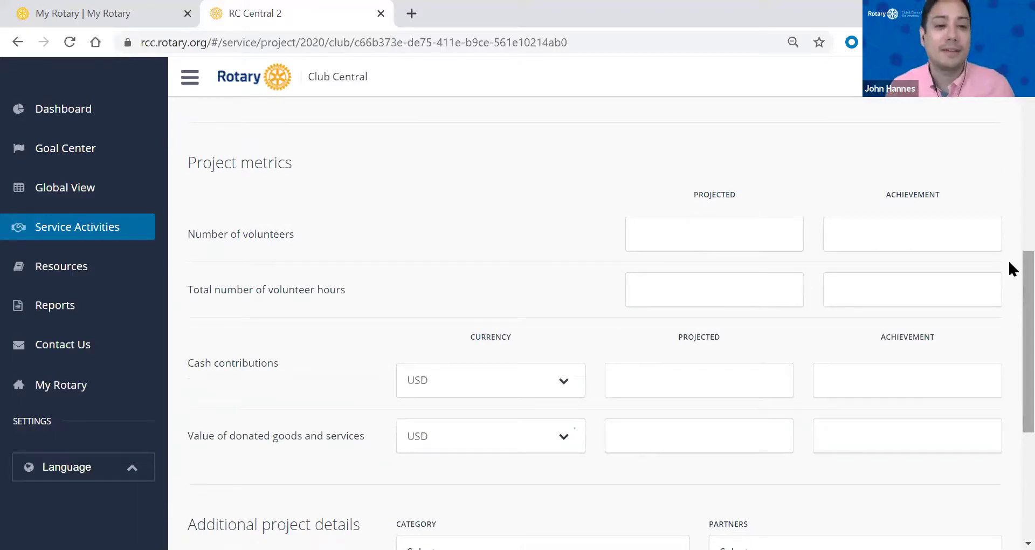
left_click(731, 224)
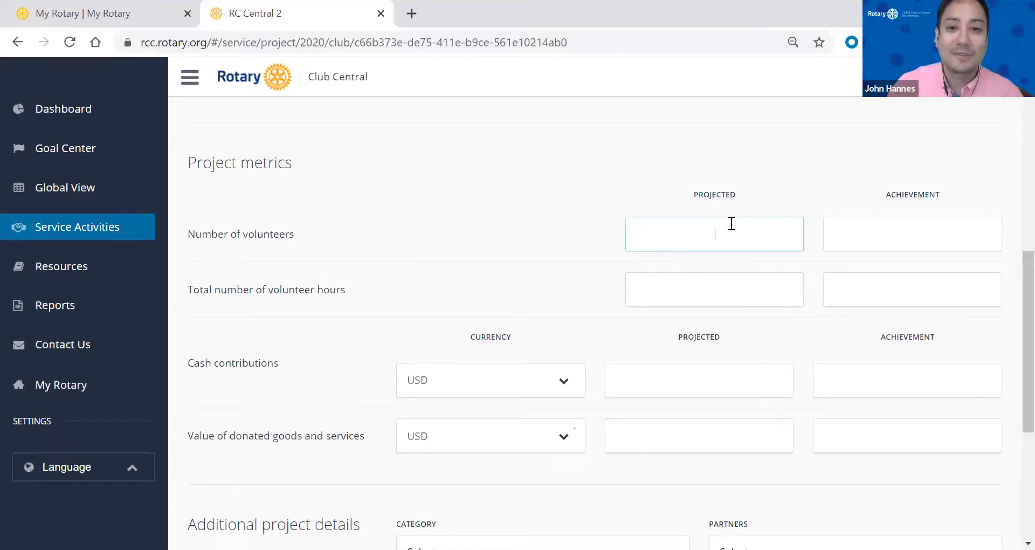
type("20")
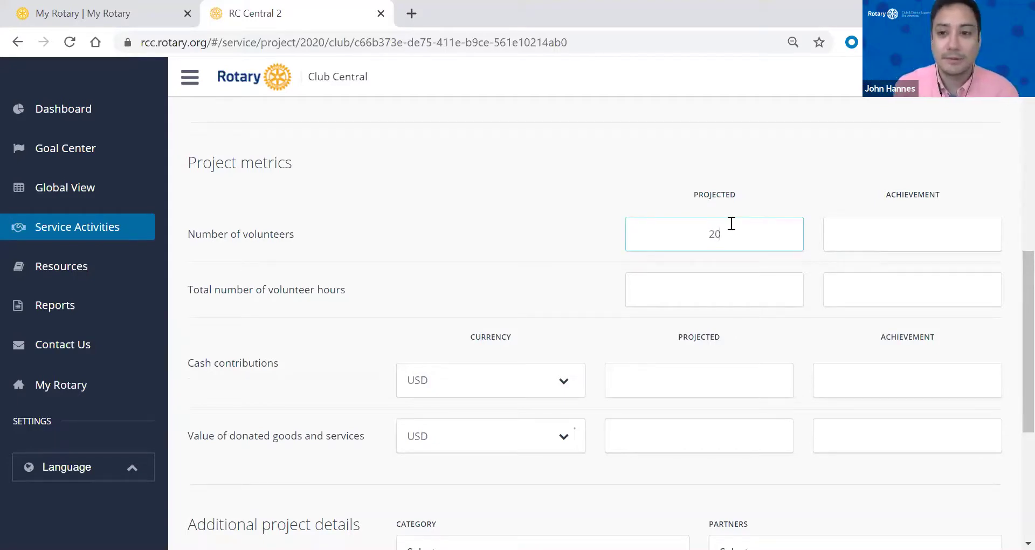
left_click(717, 306)
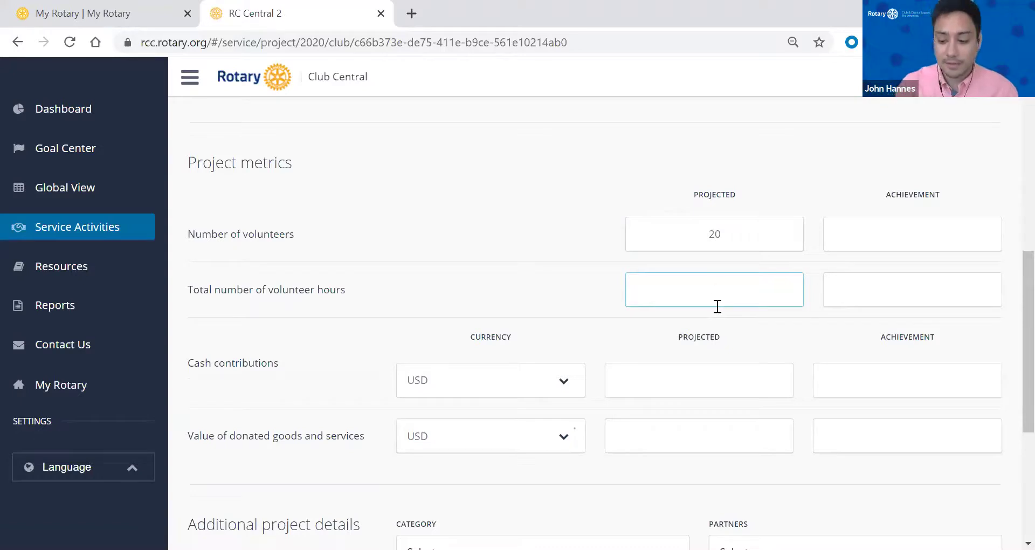
type("40")
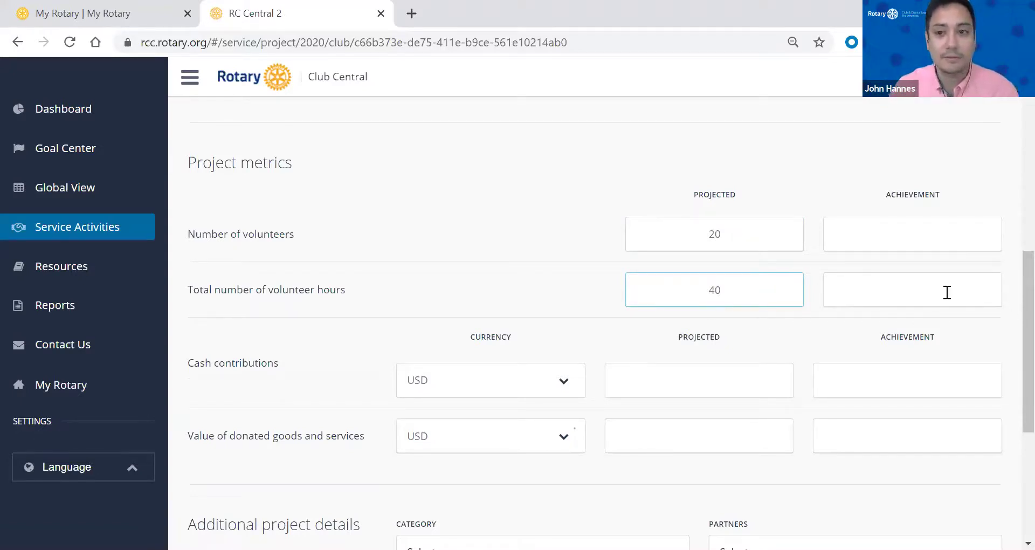
- Enter achievement figures of 25 volunteers and 25 total volunteer hours
left_click(909, 227)
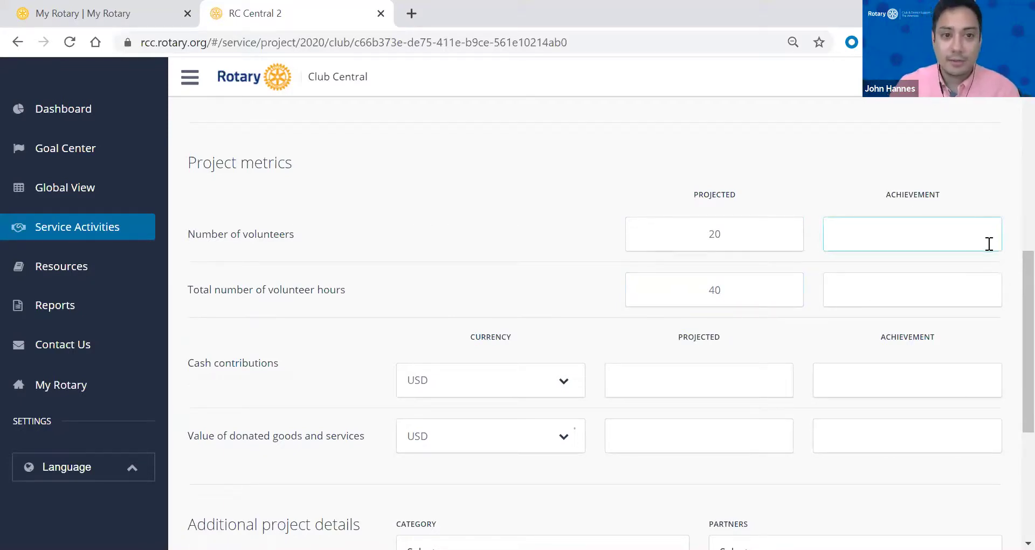
type("25")
left_click(939, 285)
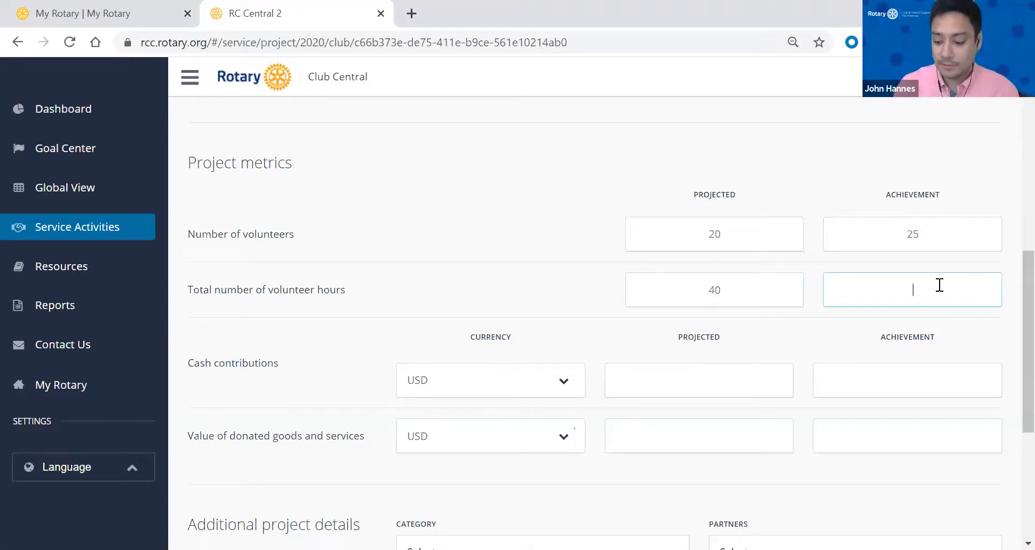
type("25")
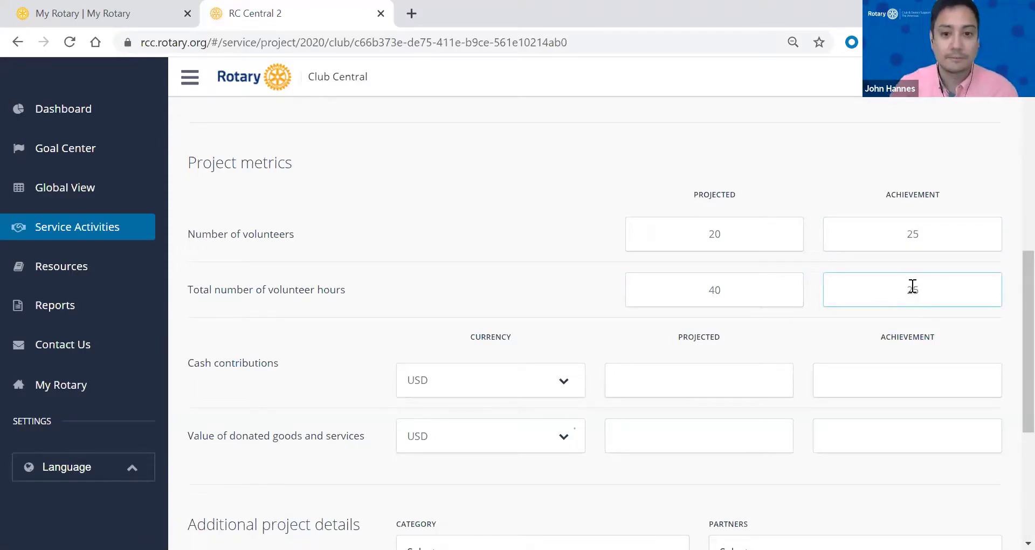
- Set the projected cash contributions and the projected value of donated goods and services to 1000 USD each
scroll(620, 410, "down", 2)
left_click(658, 303)
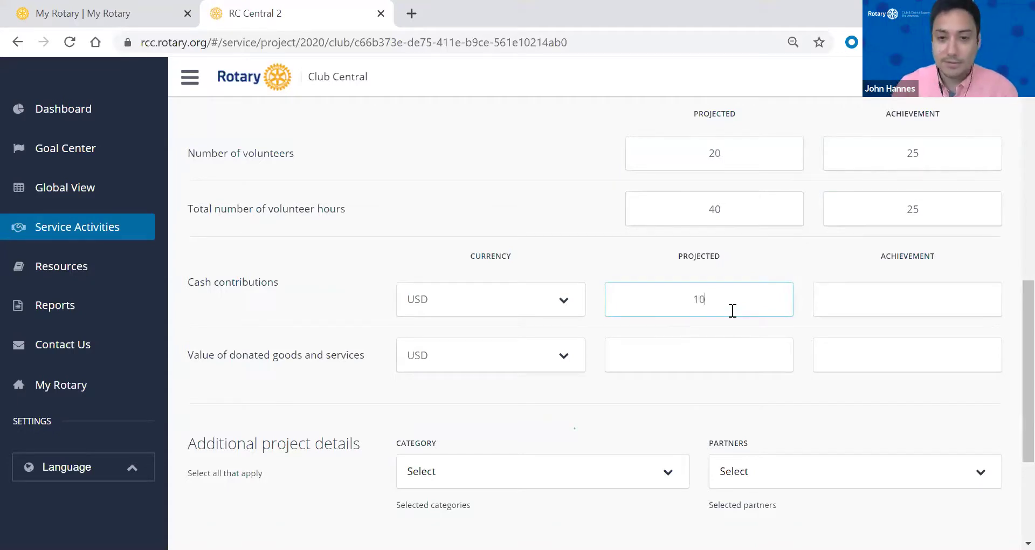
type("00")
left_click(699, 350)
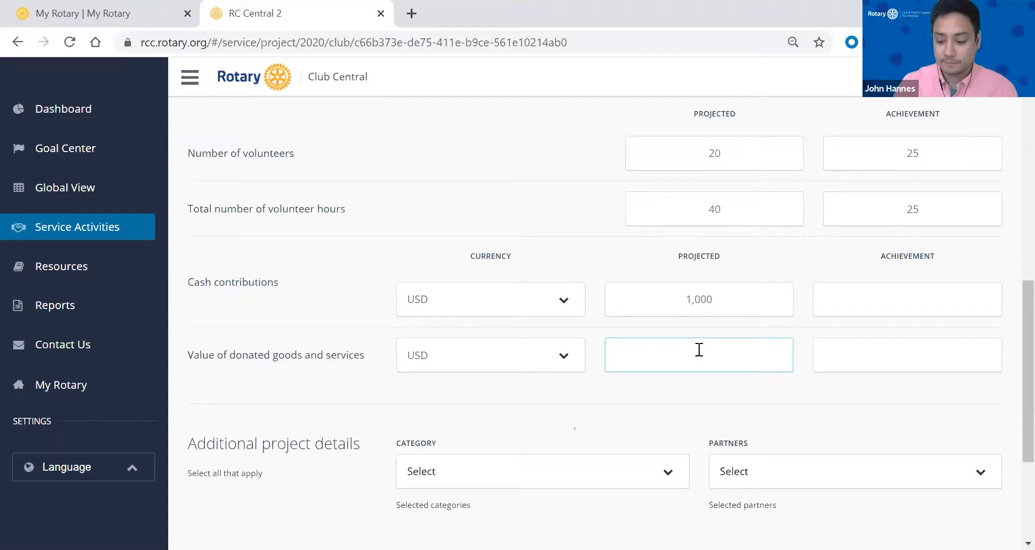
type("000")
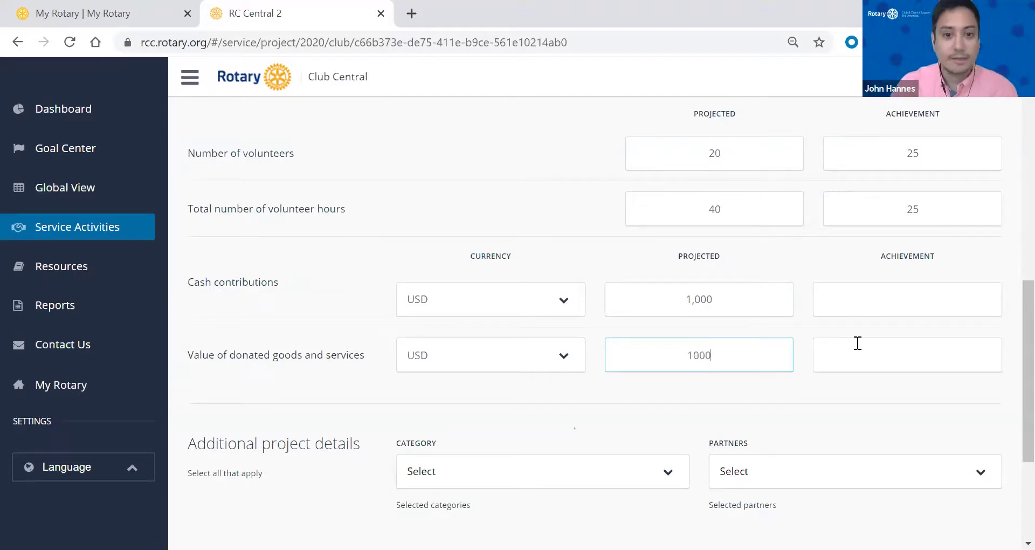
- Select Rotaract, Rotary District and Rotary Club(s) as the project's partners in the additional project details
scroll(839, 374, "down", 4)
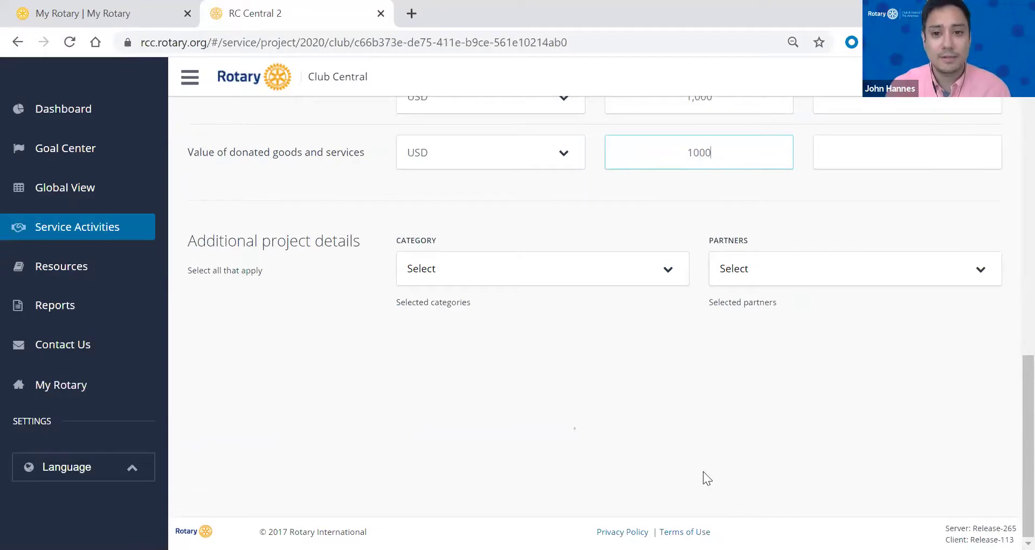
left_click(798, 280)
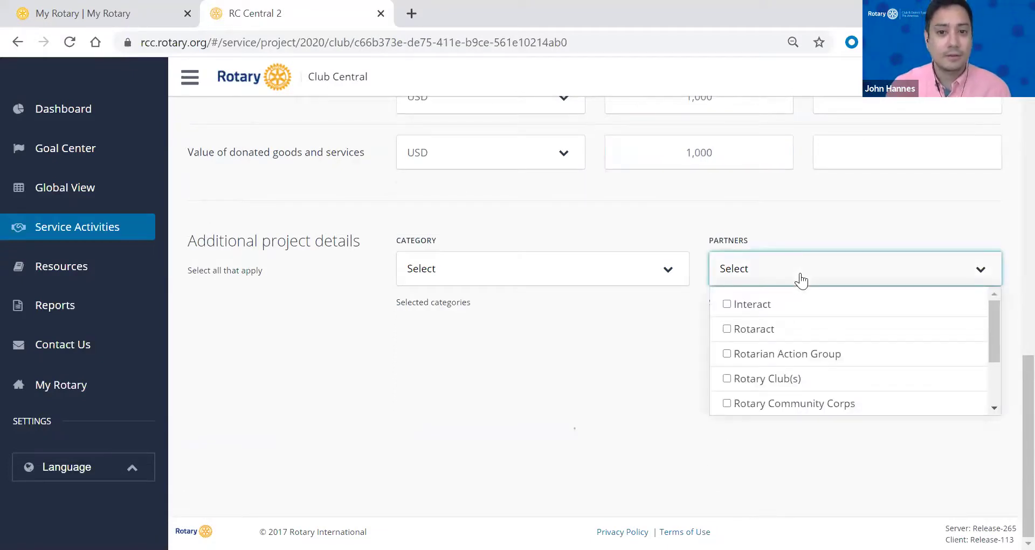
left_click(727, 330)
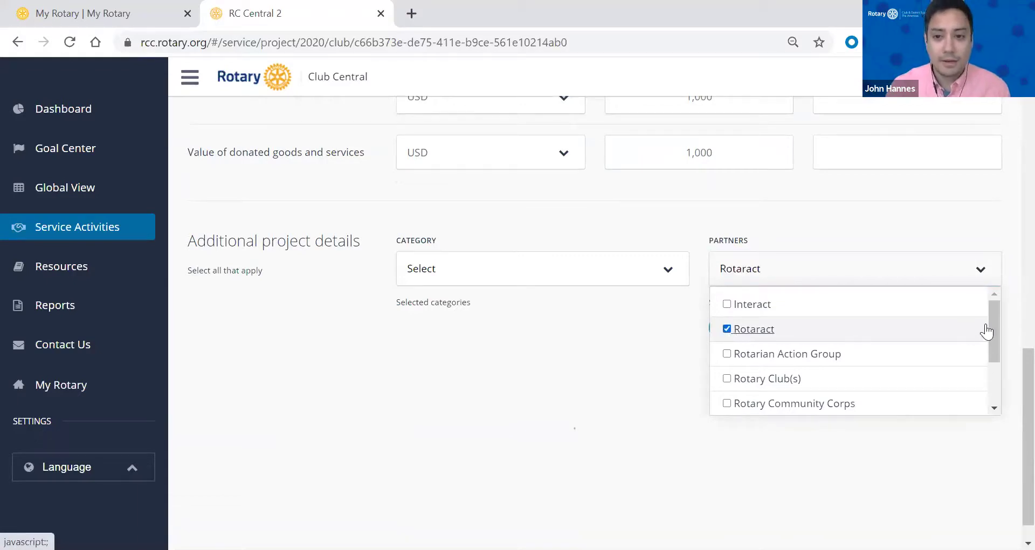
left_click_drag(997, 334, 994, 356)
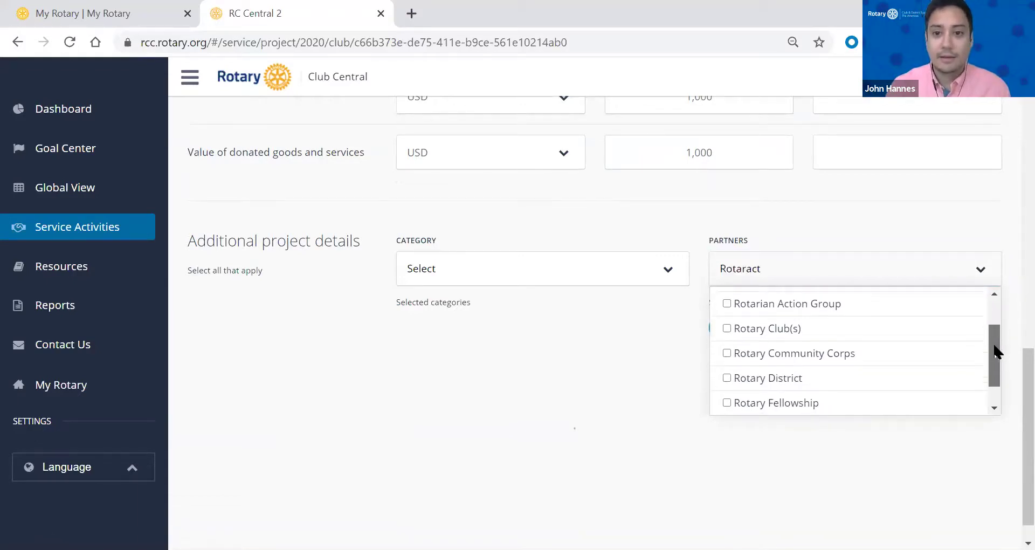
left_click(728, 378)
left_click(727, 328)
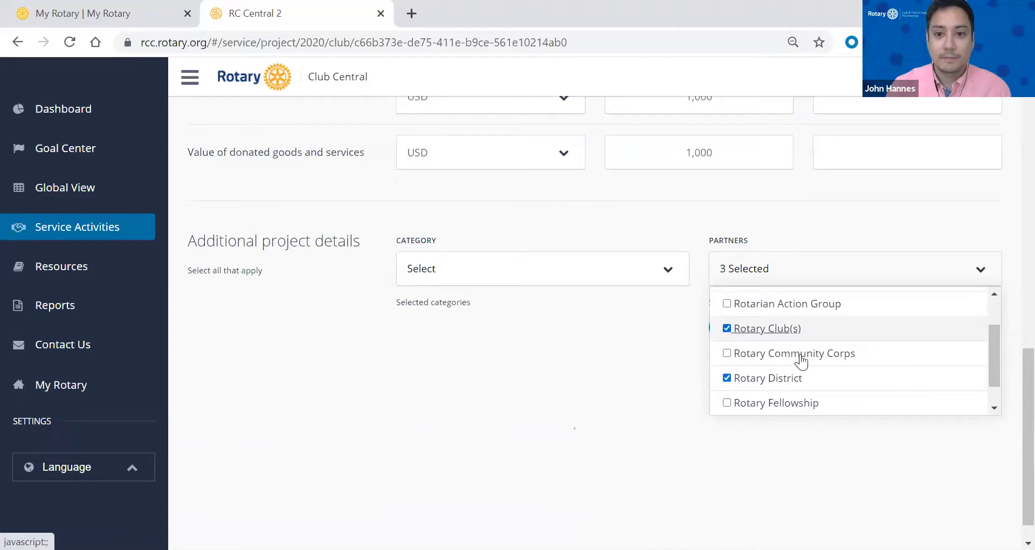
- Select Community and Area of Focus as the project's categories in the additional project details
left_click(790, 513)
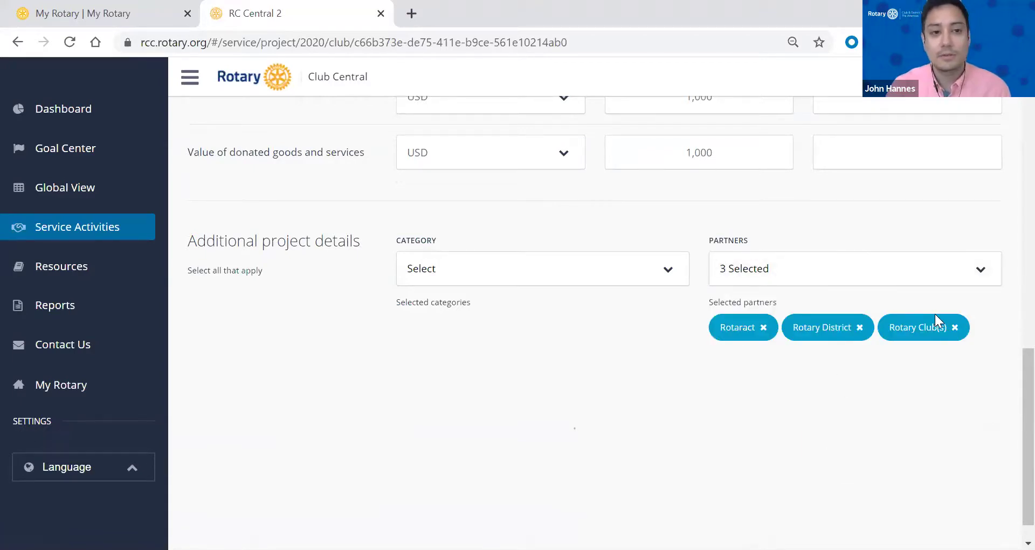
left_click(435, 280)
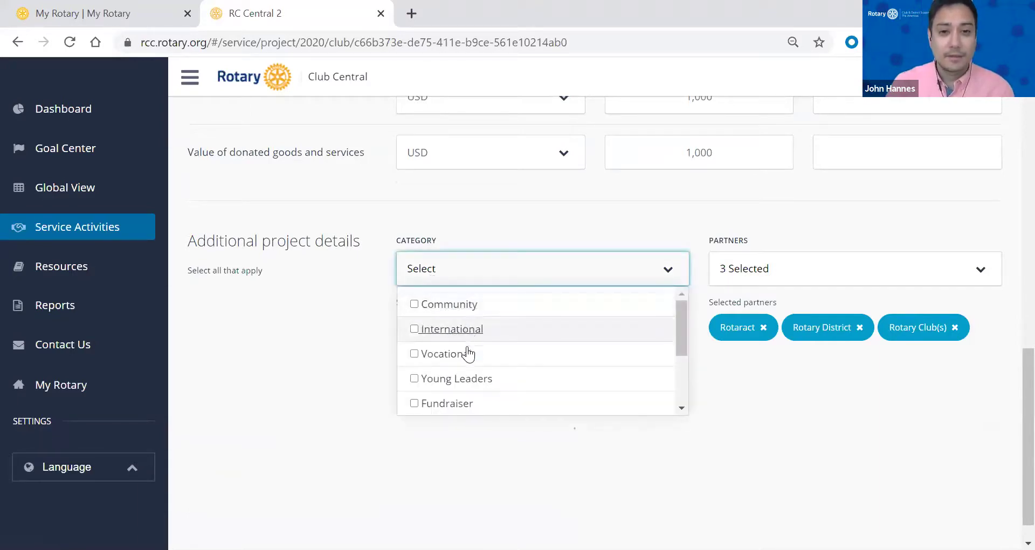
left_click(415, 305)
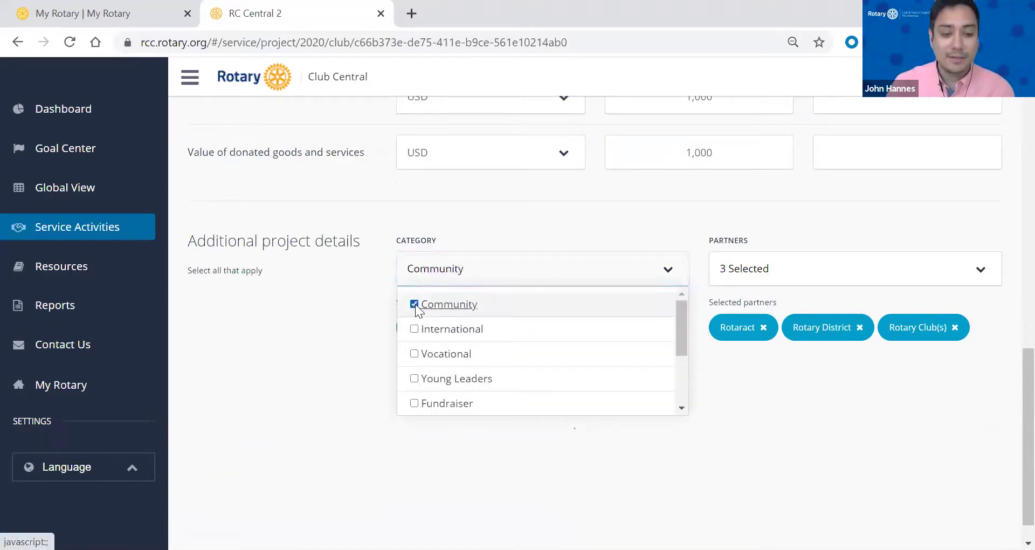
left_click_drag(678, 311, 684, 358)
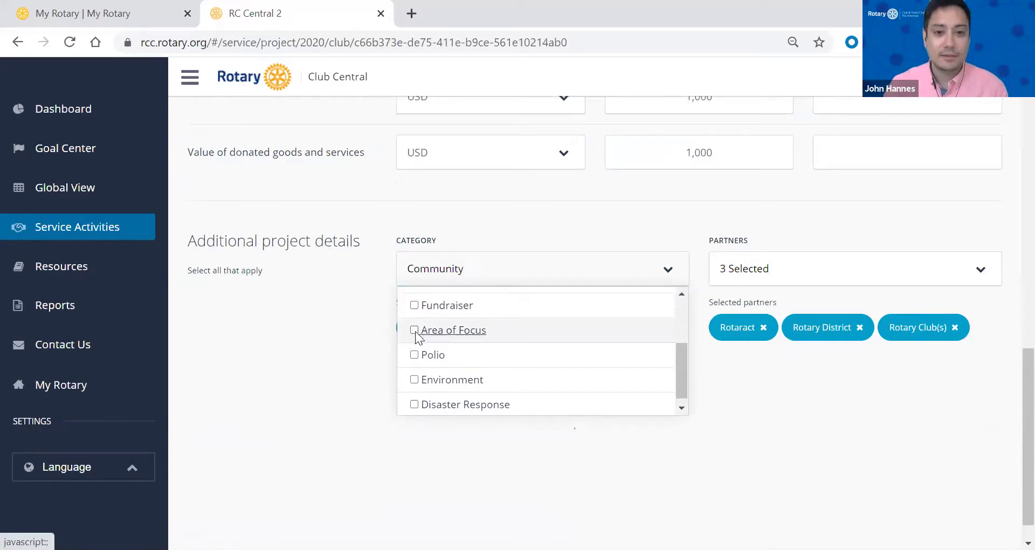
left_click(485, 269)
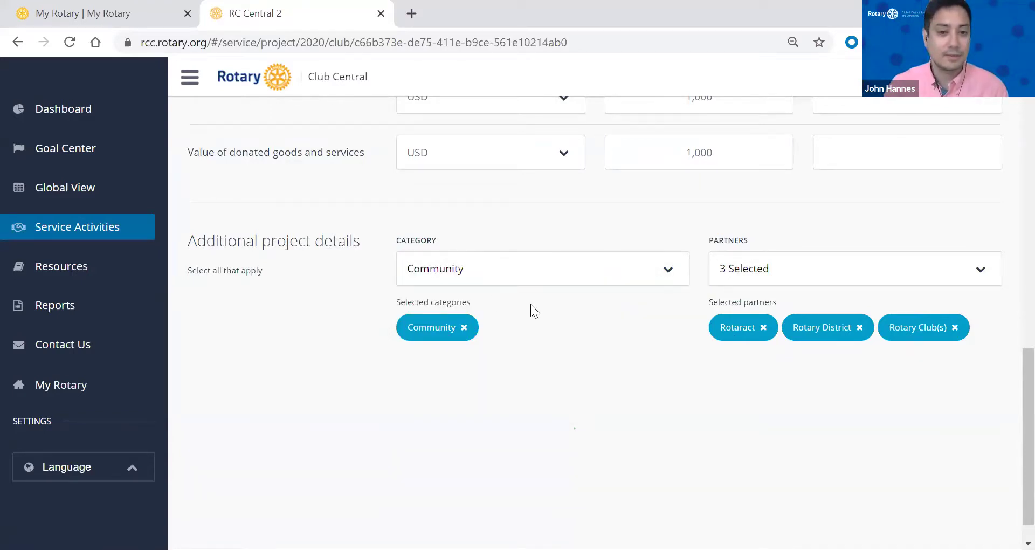
left_click(486, 280)
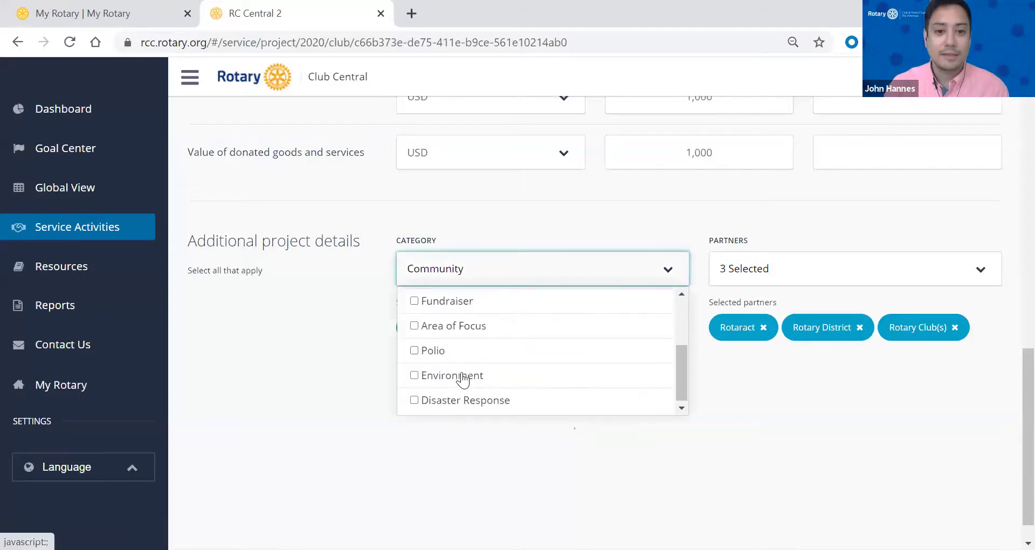
left_click(414, 324)
left_click(680, 396)
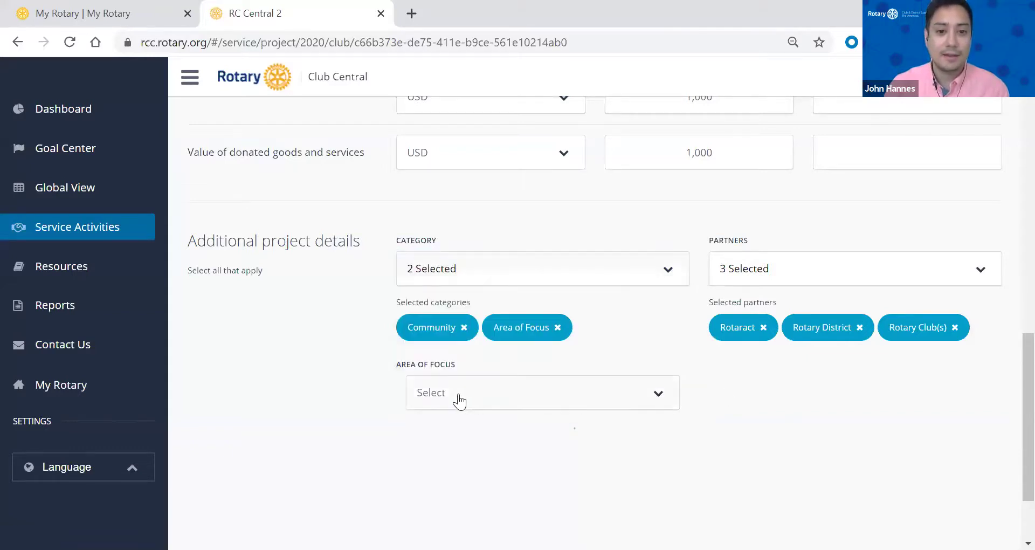
- Set the project's area of focus to Basic education and literacy
left_click(459, 401)
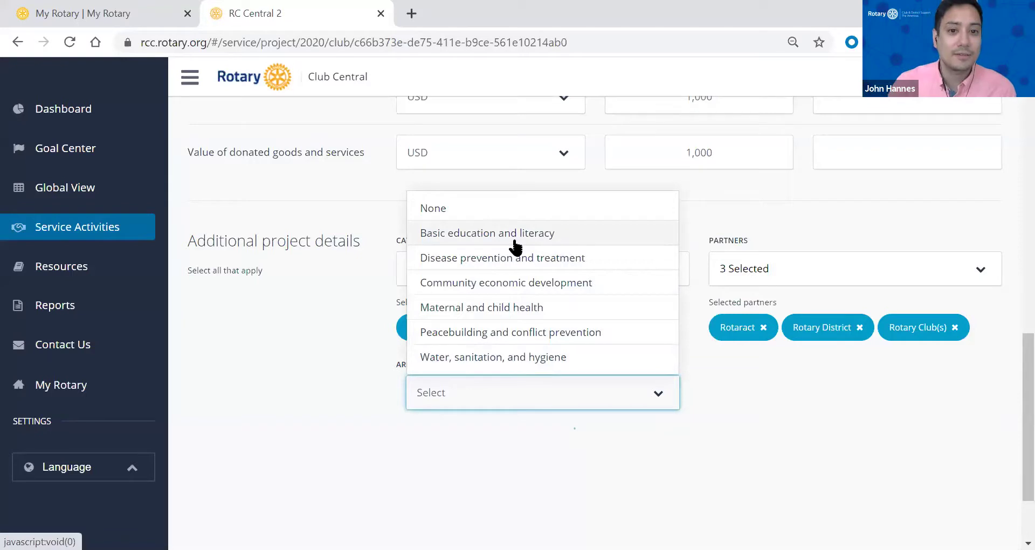
left_click(515, 233)
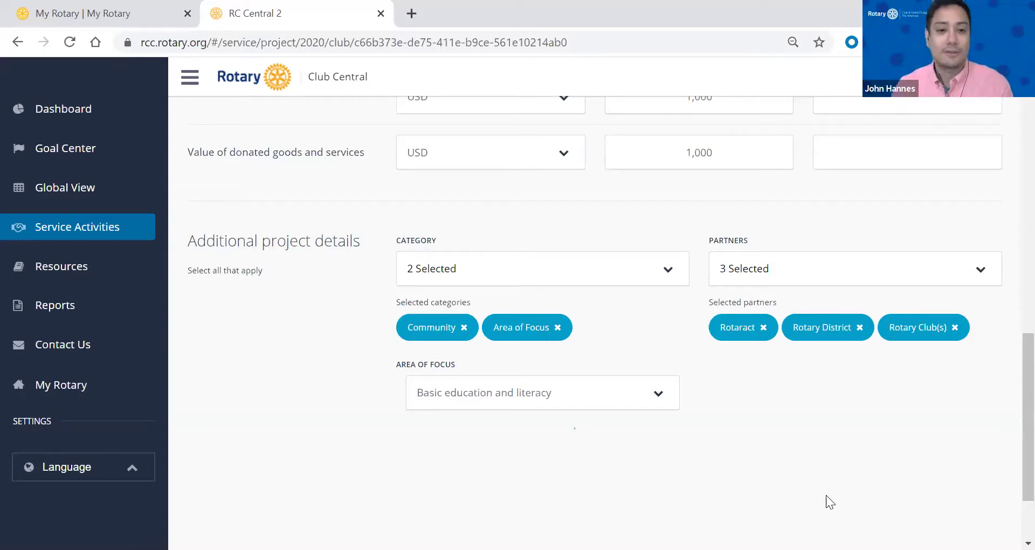
left_click(662, 394)
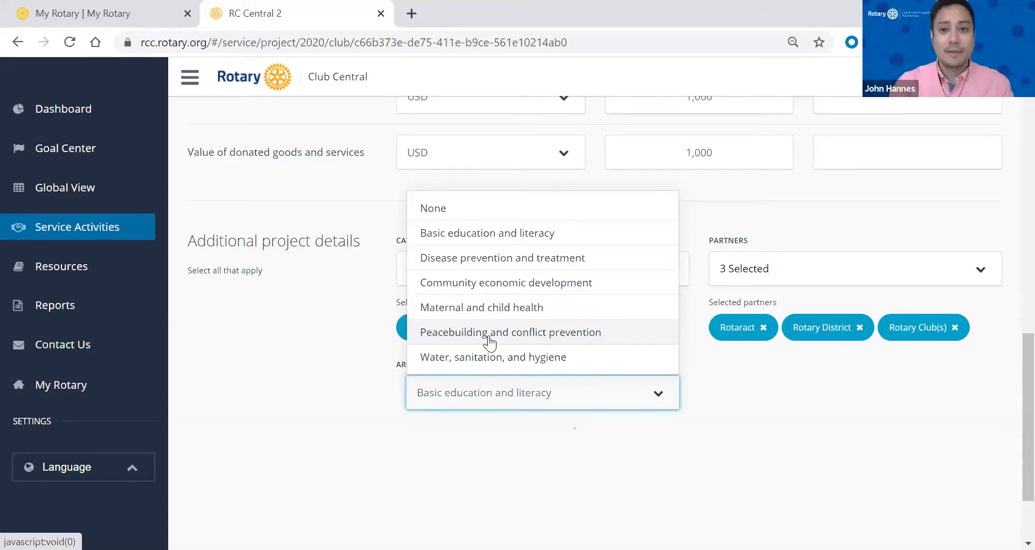
left_click(884, 459)
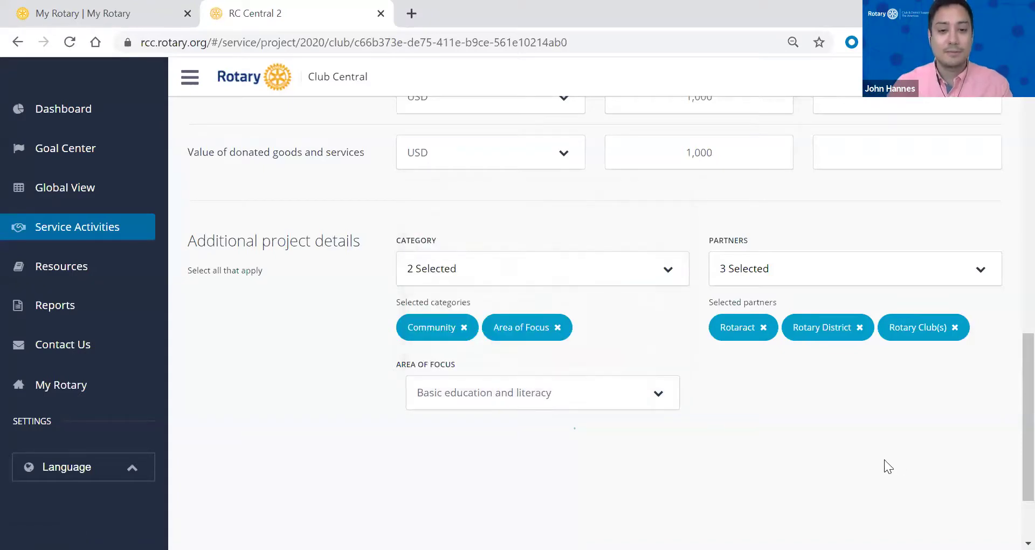
- Leave the project form for the 2019-20 Service Activities page and review its Service Summary charts
scroll(884, 459, "up", 14)
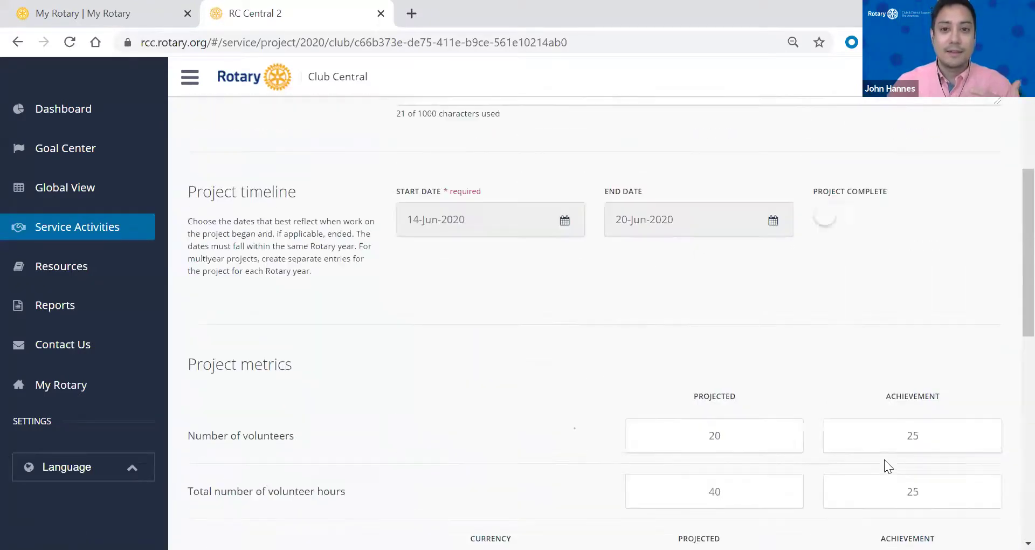
left_click(905, 121)
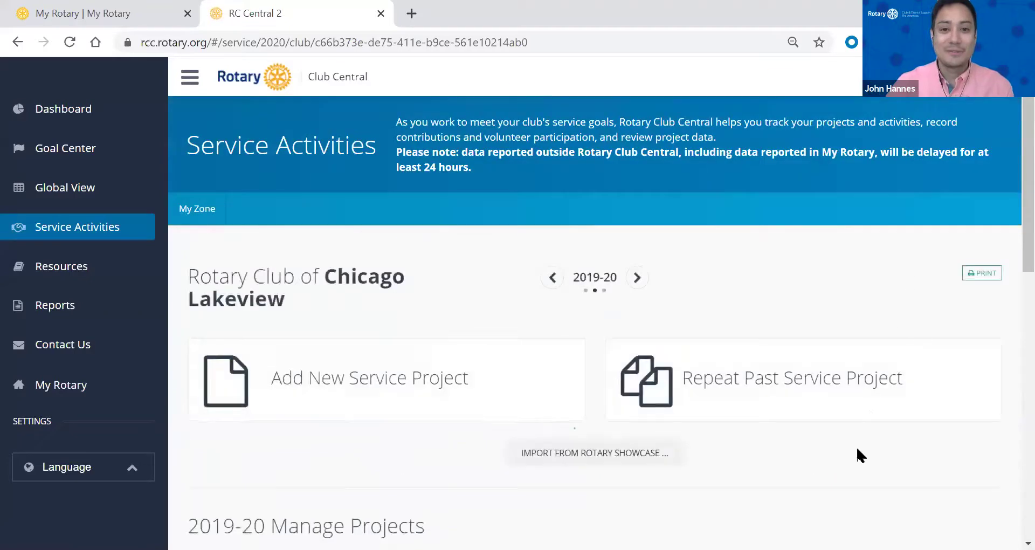
scroll(857, 449, "down", 10)
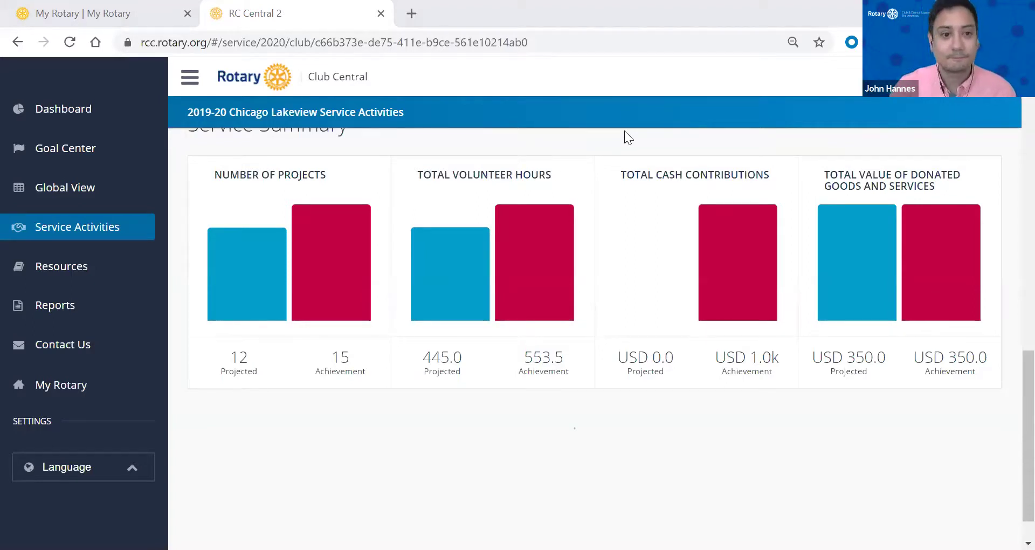
- Open the Global View and examine the worldwide Members & Engagement summary for 2019-20, highlighting the current membership figure
left_click(80, 192)
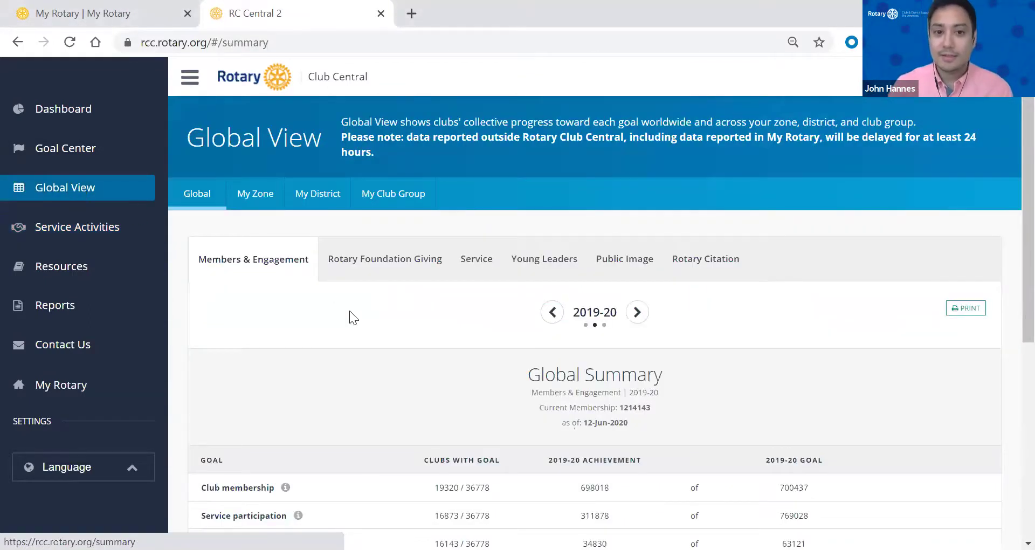
scroll(367, 339, "down", 2)
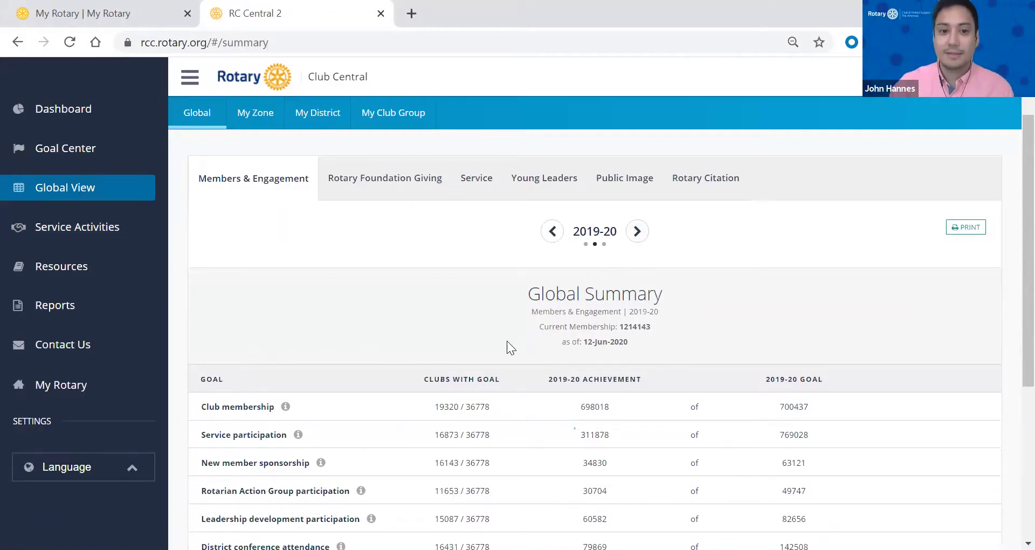
scroll(507, 345, "down", 2)
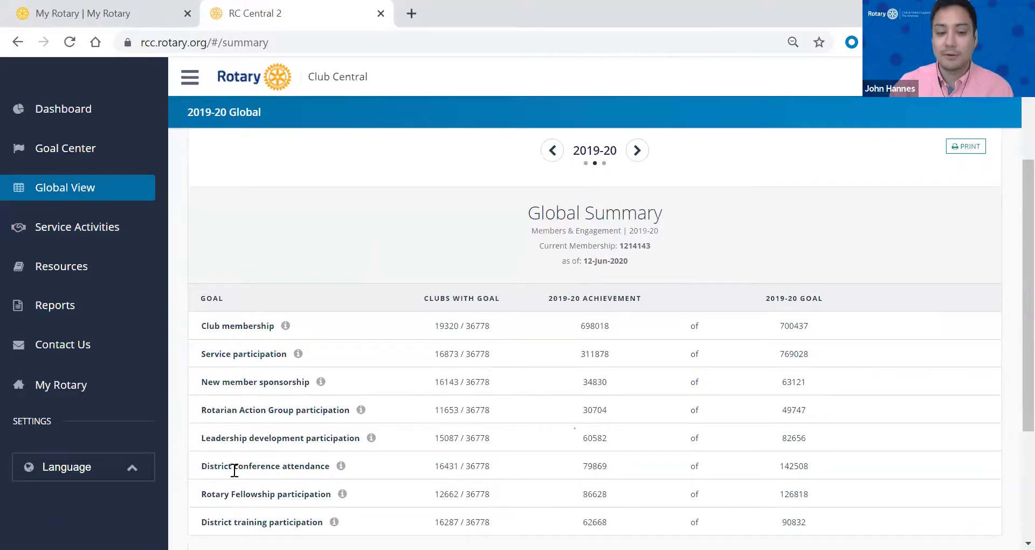
scroll(503, 456, "up", 2)
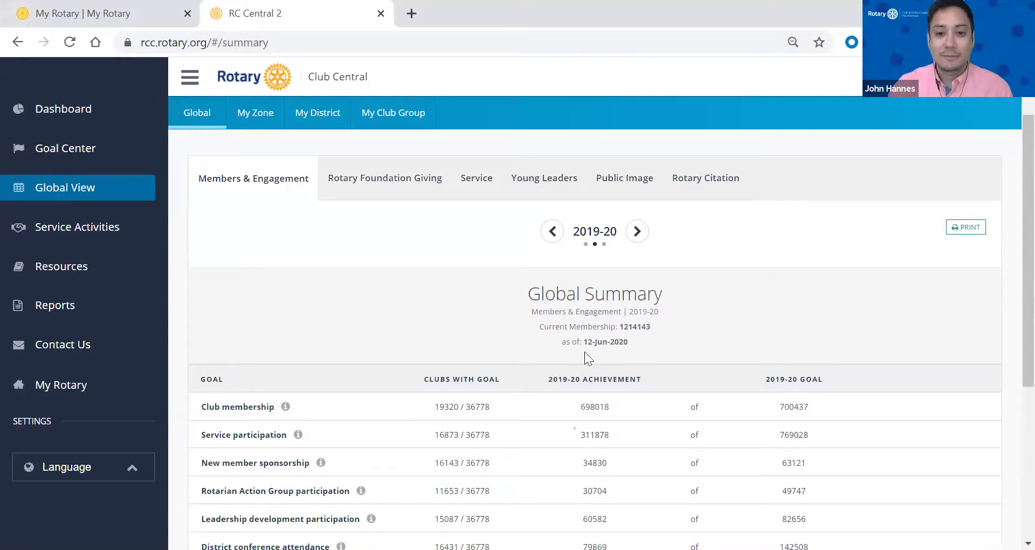
scroll(595, 342, "up", 2)
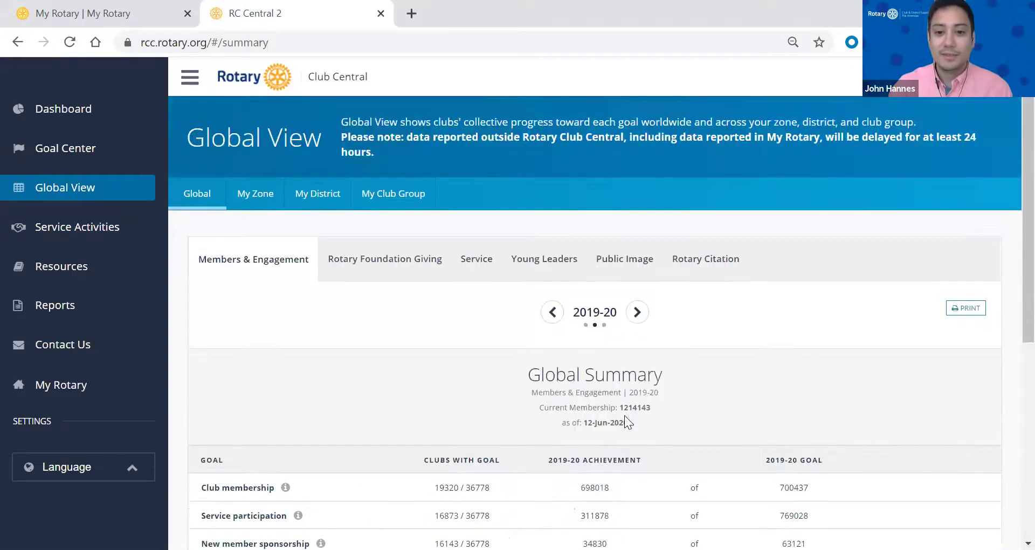
double_click(634, 408)
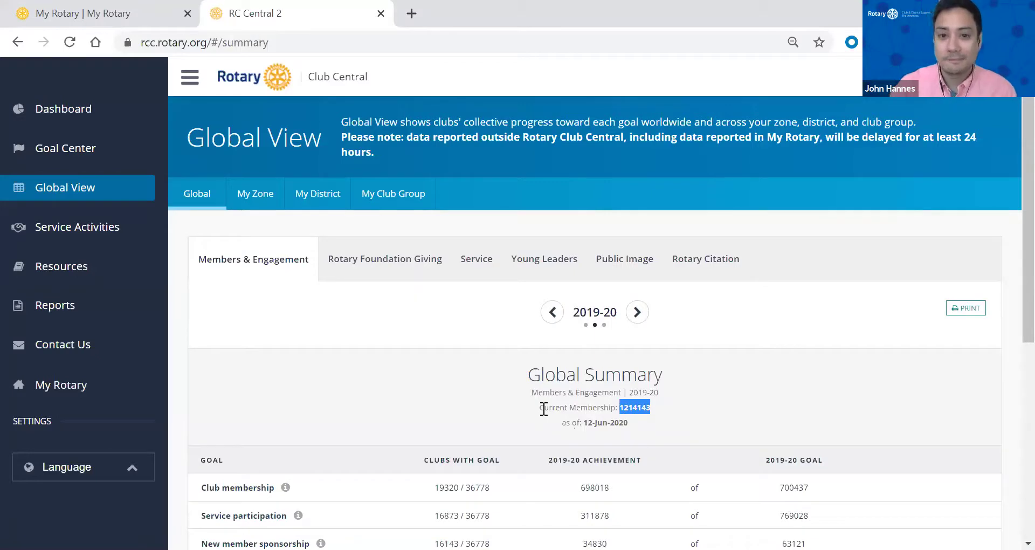
- Examine the Club membership row of the global summary, highlighting its clubs with goal, achievement and goal figures
scroll(544, 409, "down", 3)
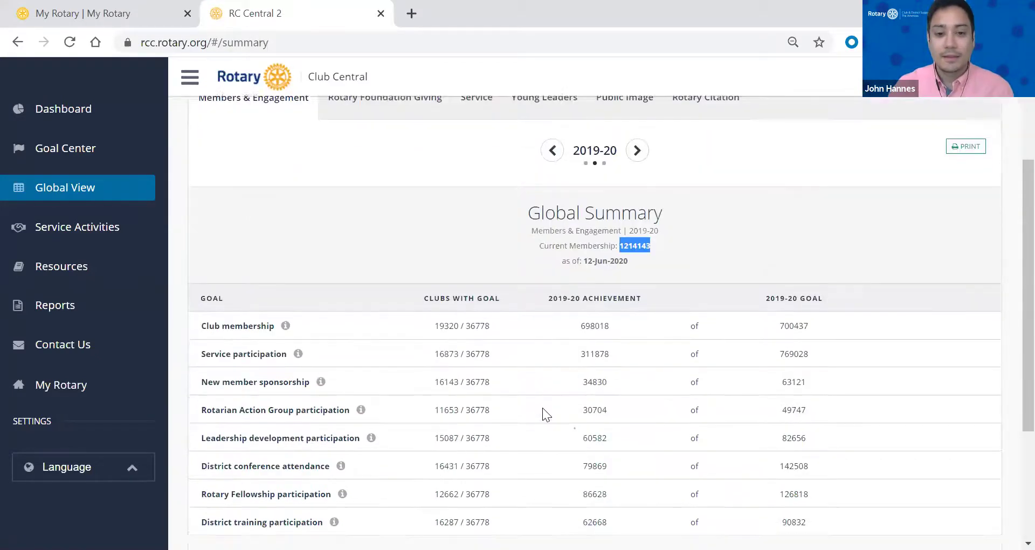
left_click(489, 327)
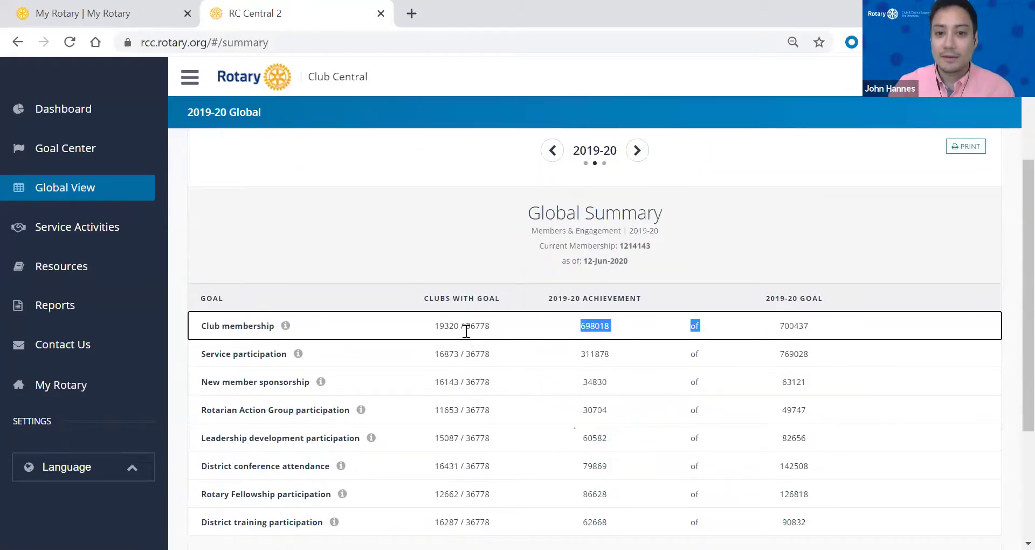
double_click(477, 326)
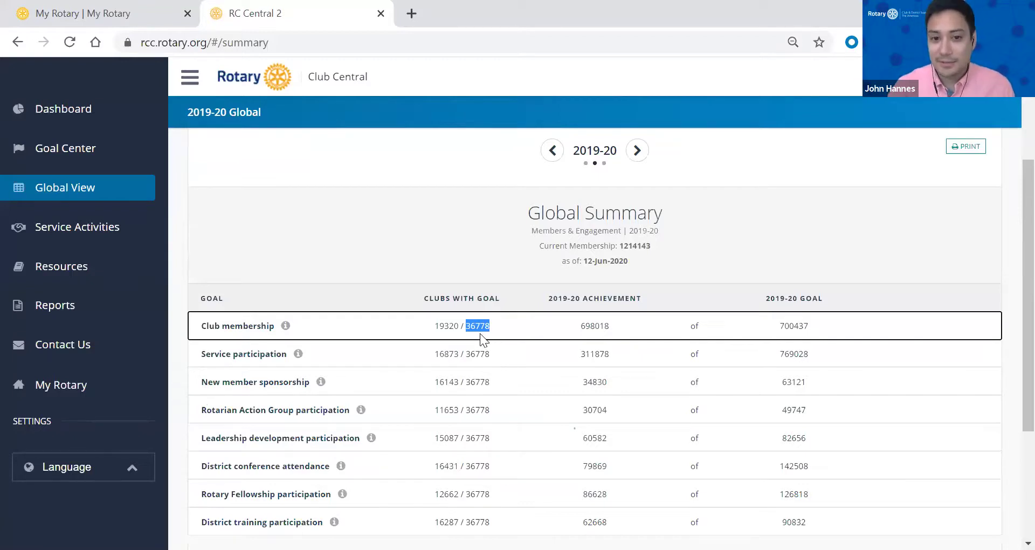
left_click_drag(454, 325, 437, 326)
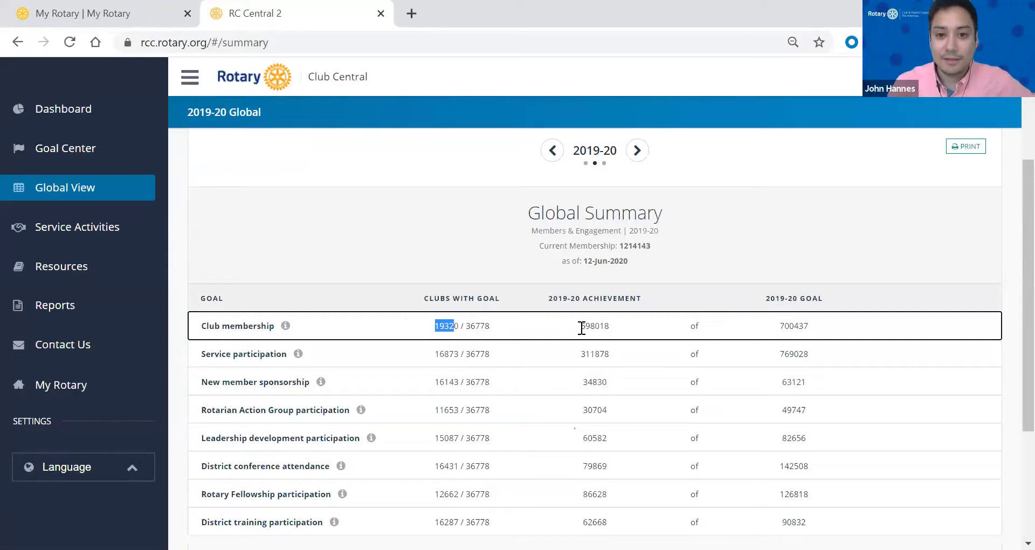
left_click_drag(780, 332, 809, 329)
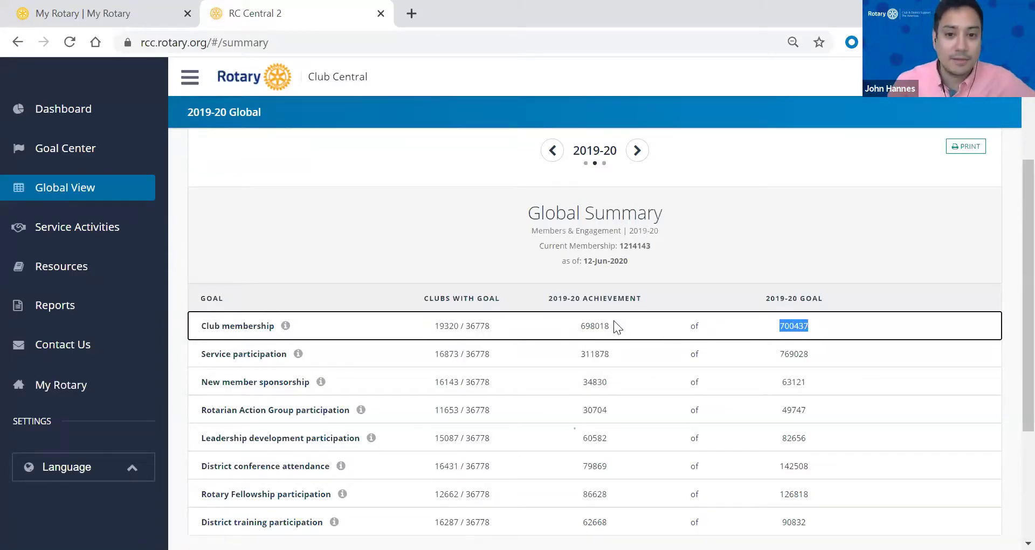
double_click(695, 325)
double_click(577, 327)
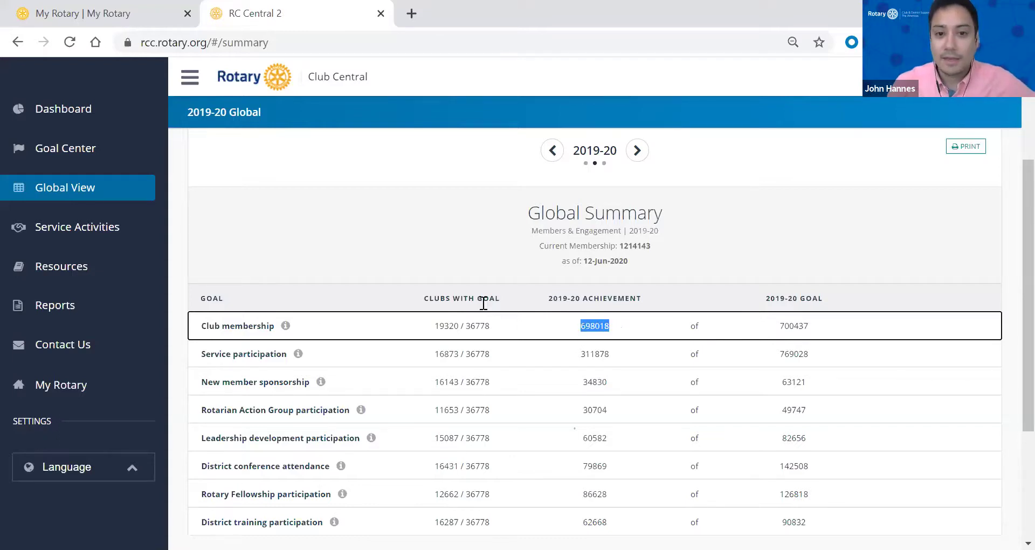
- Switch the Global View to the district and club group levels, and view the club group's Rotary Foundation Giving and Service goals
scroll(484, 312, "up", 2)
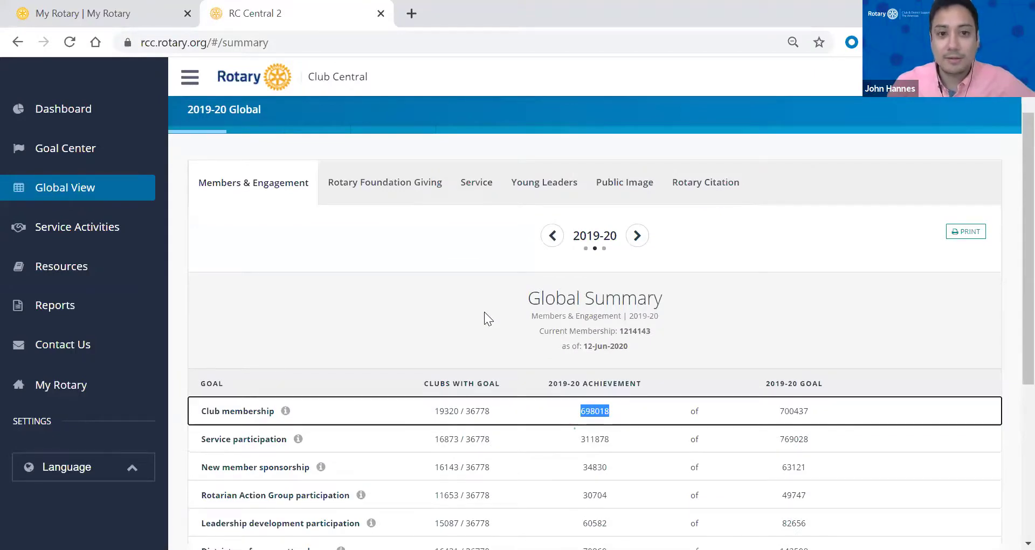
scroll(262, 200, "up", 2)
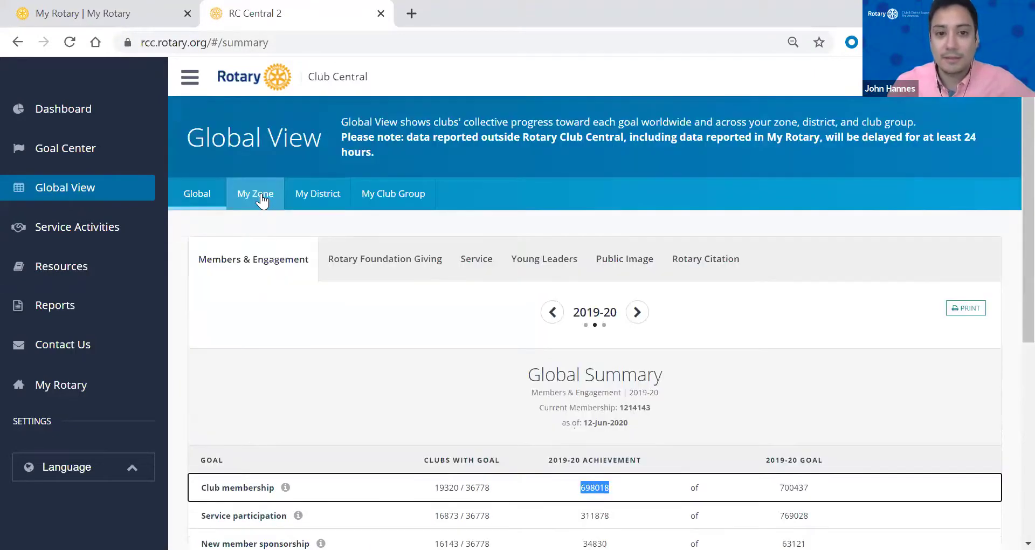
left_click(324, 203)
left_click(387, 205)
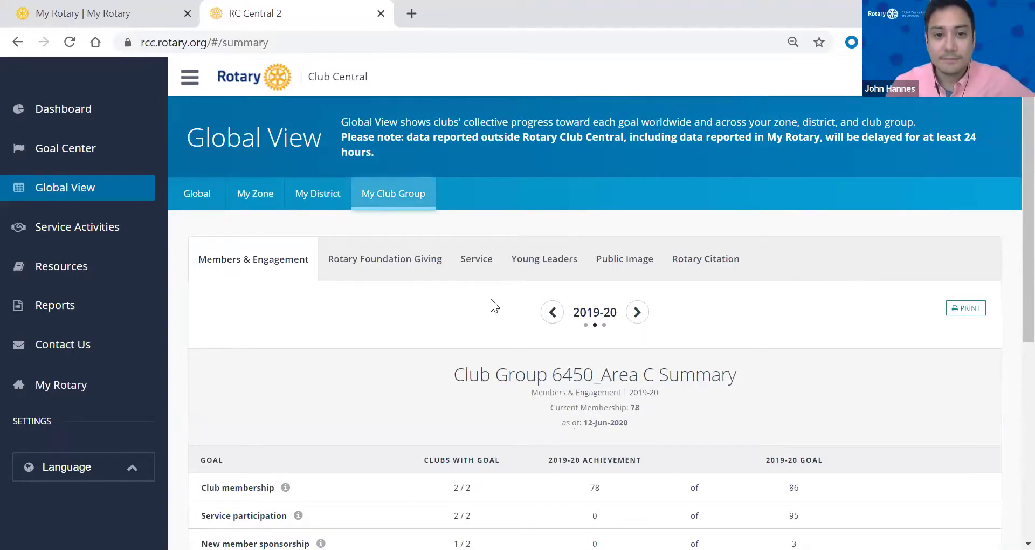
scroll(490, 303, "down", 2)
left_click(410, 188)
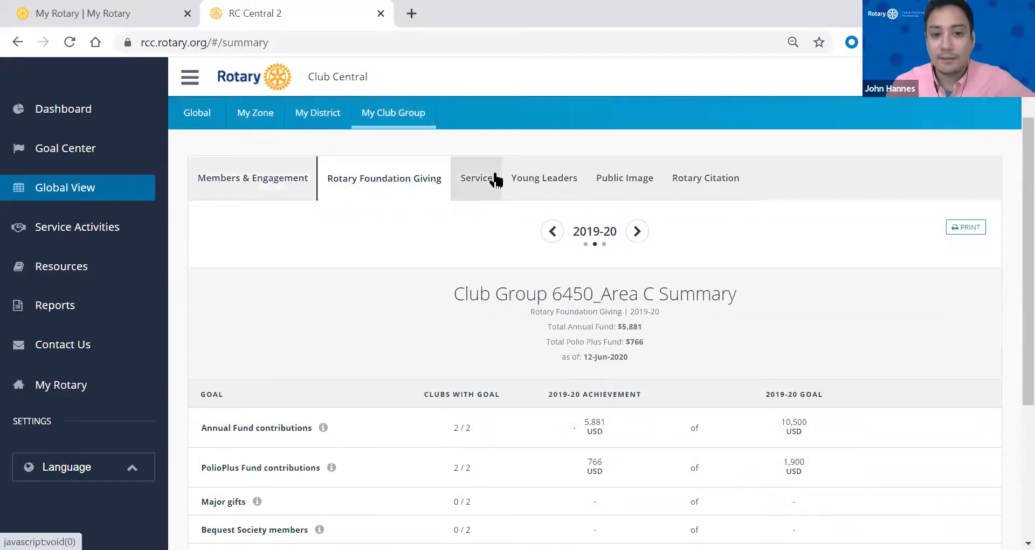
left_click(495, 180)
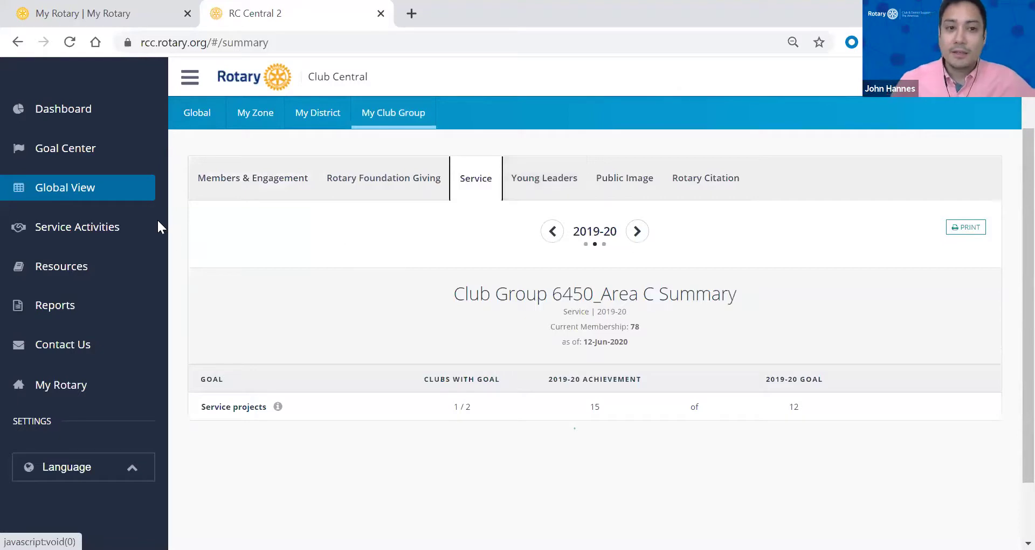
- Open the Resources page and look through the general, membership and young leaders resources
left_click(72, 276)
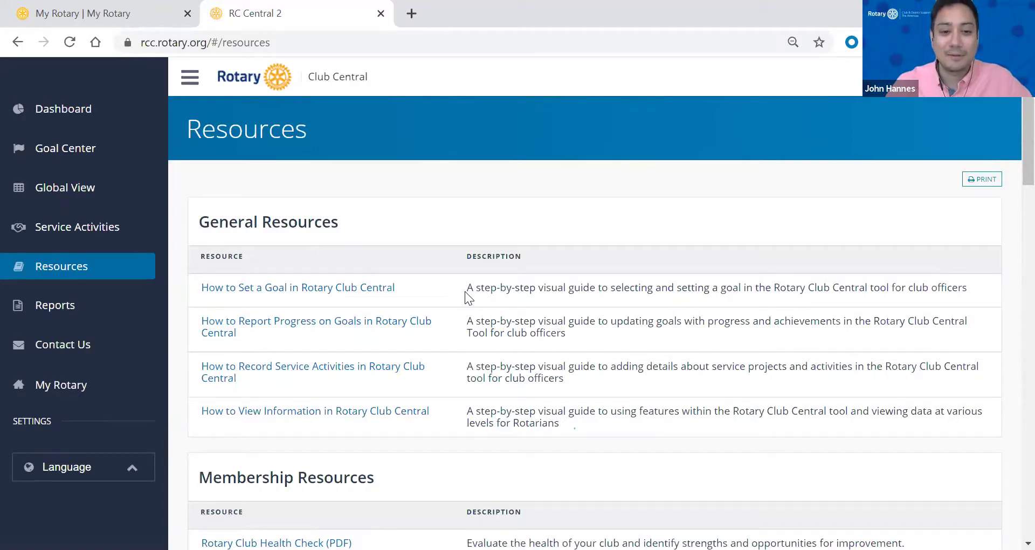
scroll(467, 298, "down", 4)
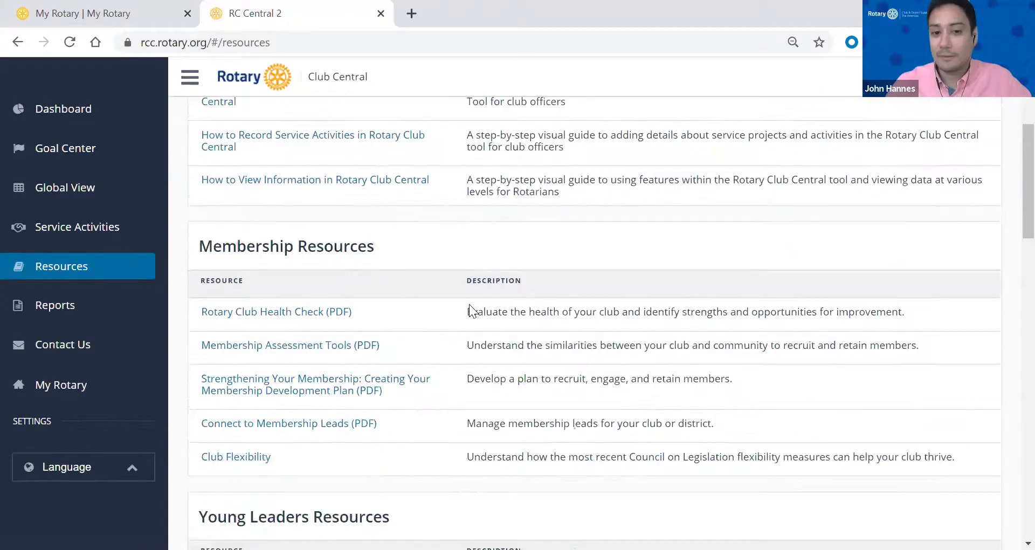
scroll(470, 305, "down", 2)
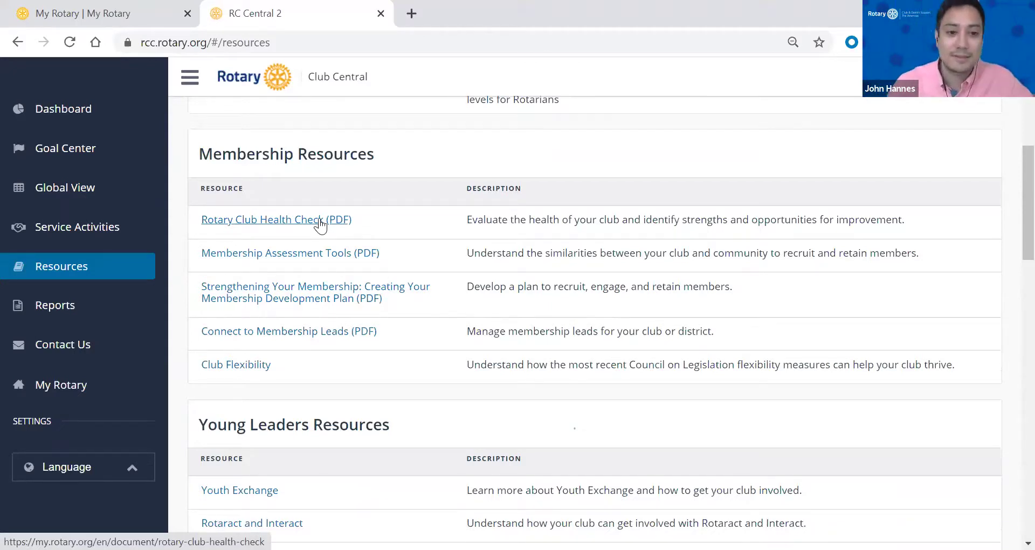
scroll(350, 303, "down", 3)
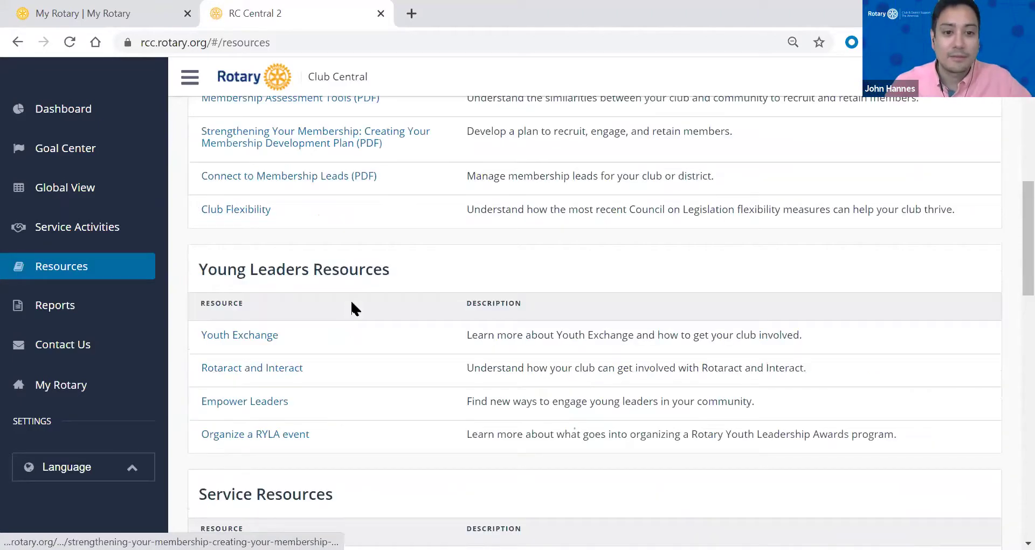
- Look through the service, Foundation giving and public image resources on the Resources page
scroll(351, 303, "down", 2)
scroll(352, 303, "down", 6)
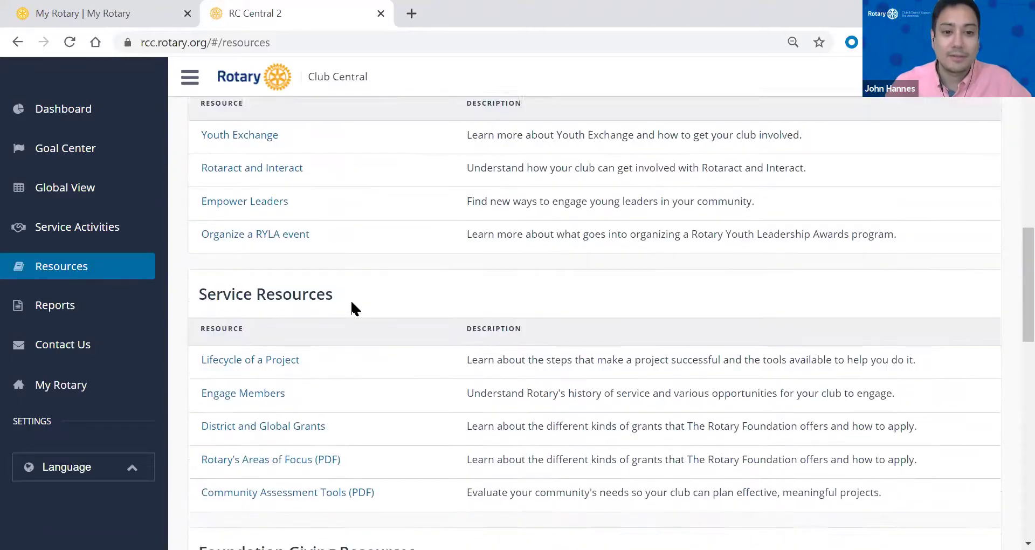
scroll(352, 303, "down", 3)
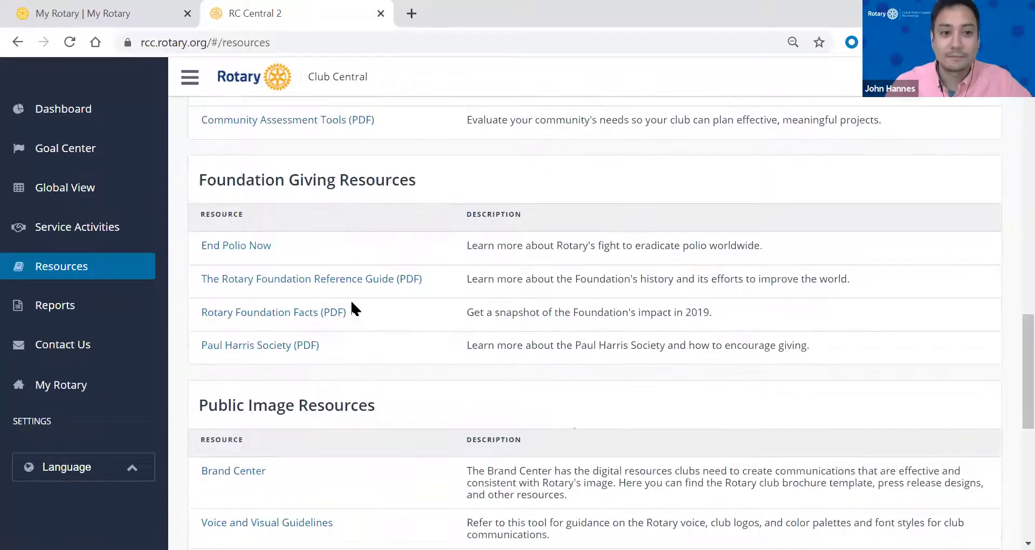
scroll(279, 315, "down", 3)
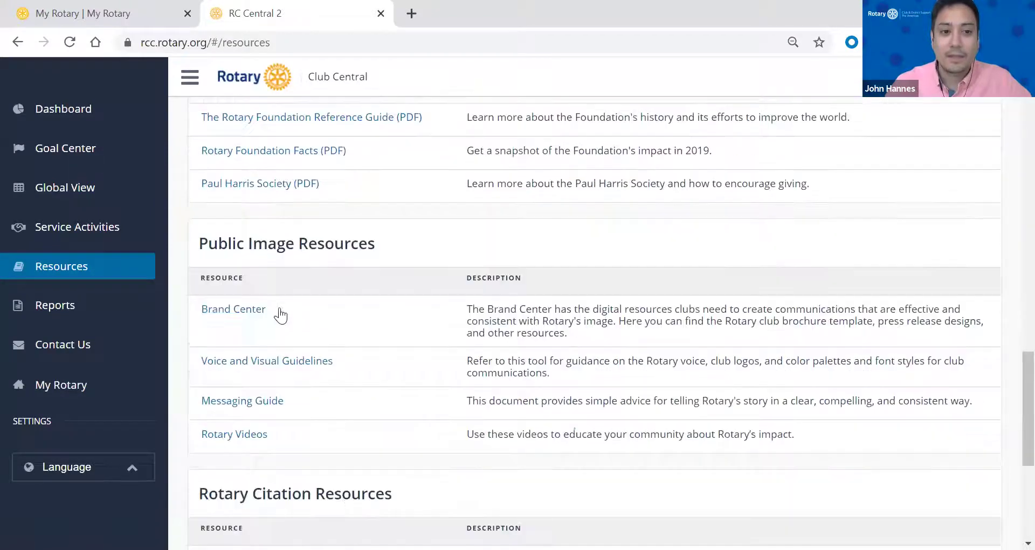
- Open the Reports page and compare the Members & Engagement reports with the Service reports
left_click(65, 311)
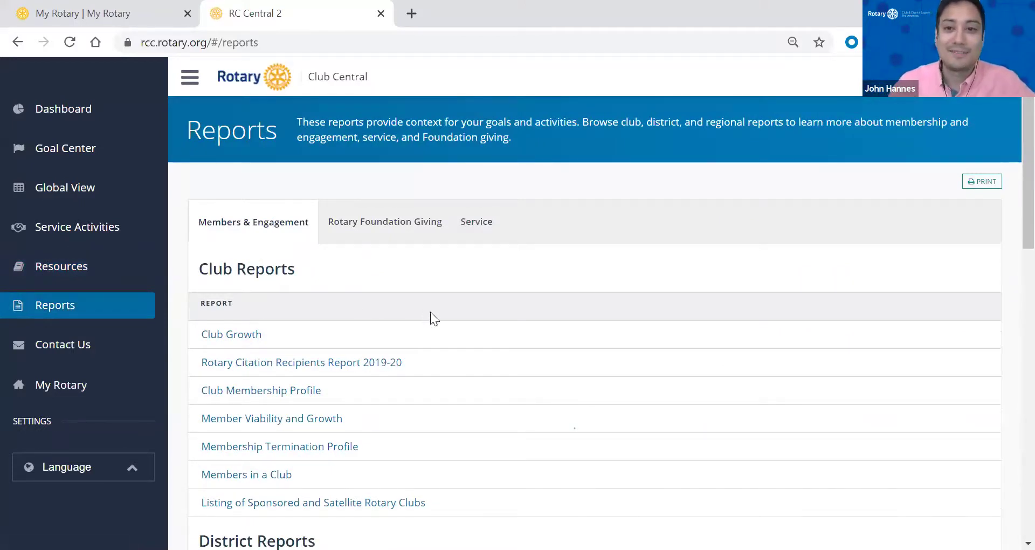
scroll(428, 324, "down", 1)
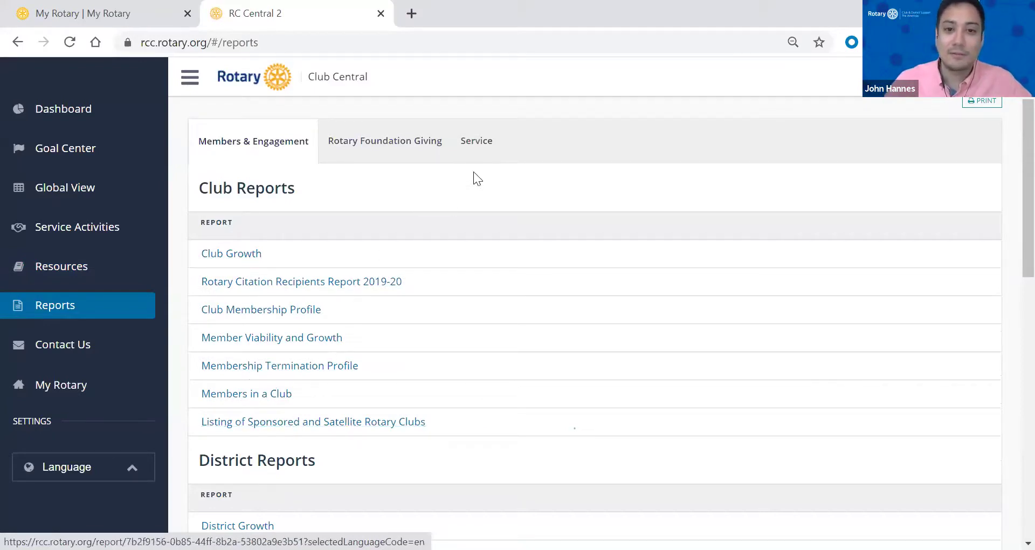
left_click(495, 135)
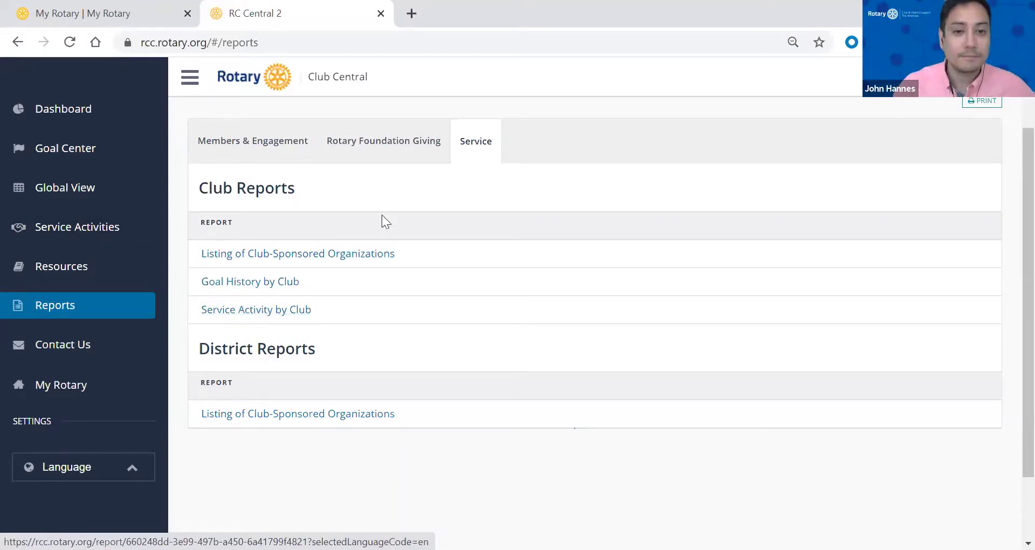
left_click(267, 153)
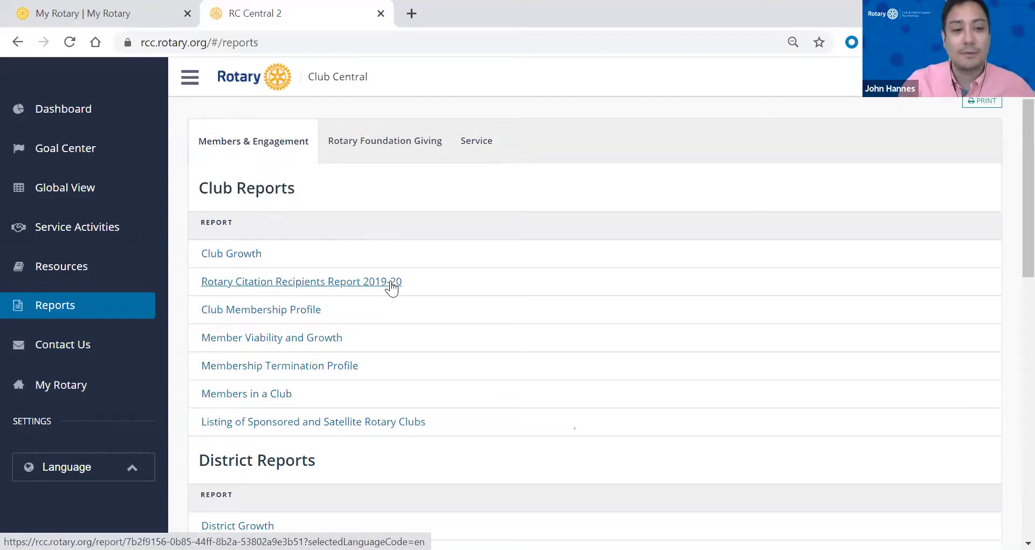
- In Service Activities, repeat the past service project "Food Drive for Common Pantry" of 22 Sep 2018 by copying it into a new project
left_click(75, 235)
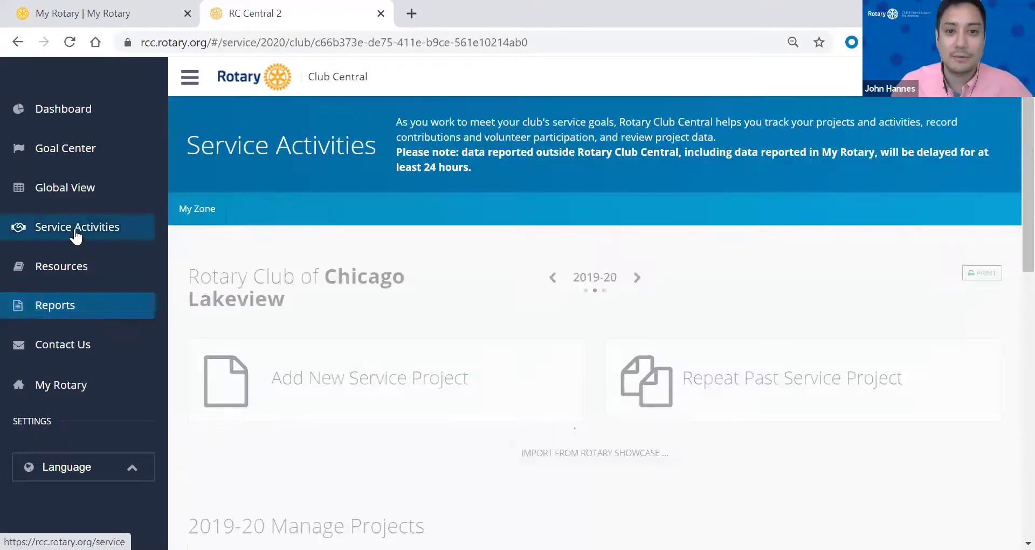
left_click(701, 400)
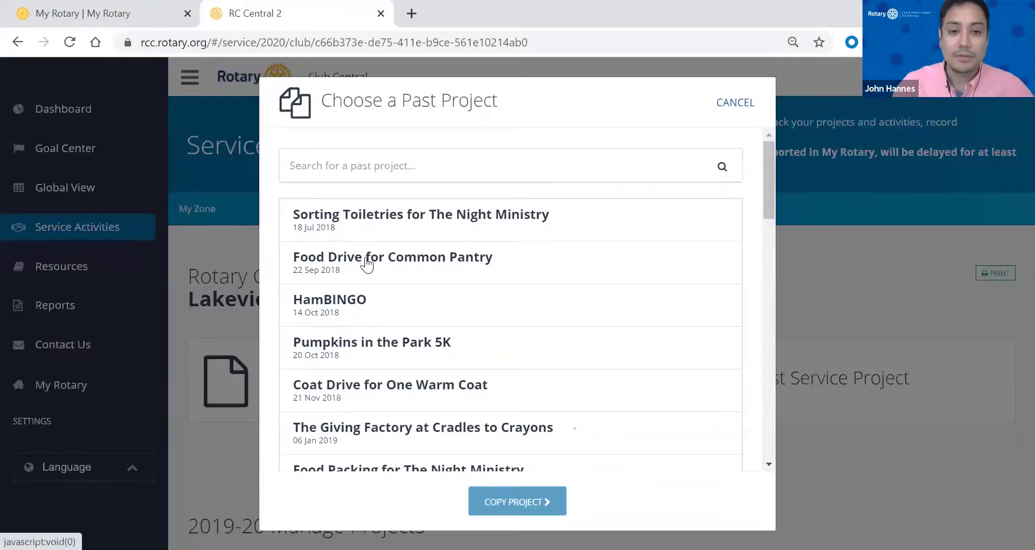
scroll(430, 353, "down", 1)
scroll(429, 353, "down", 6)
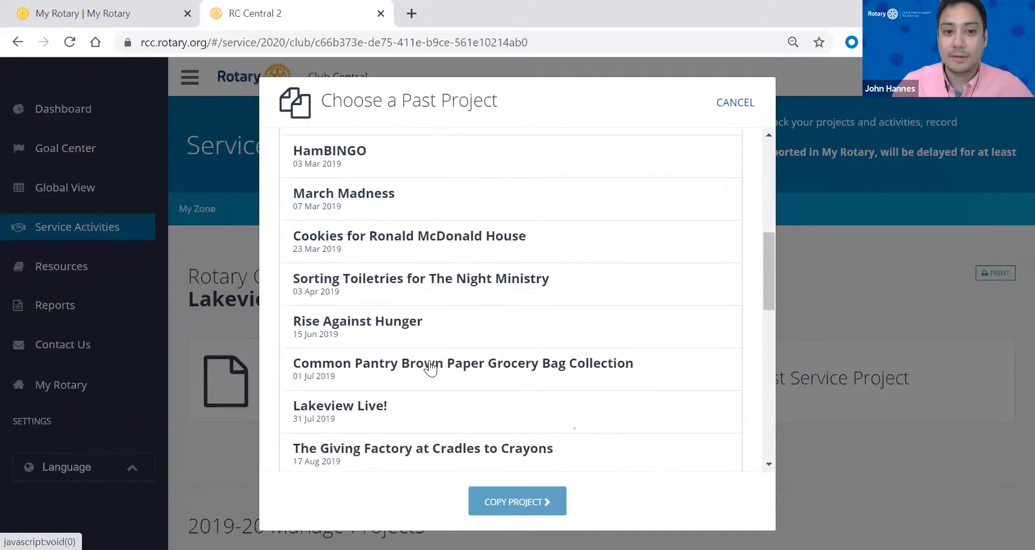
scroll(428, 361, "up", 8)
left_click(387, 263)
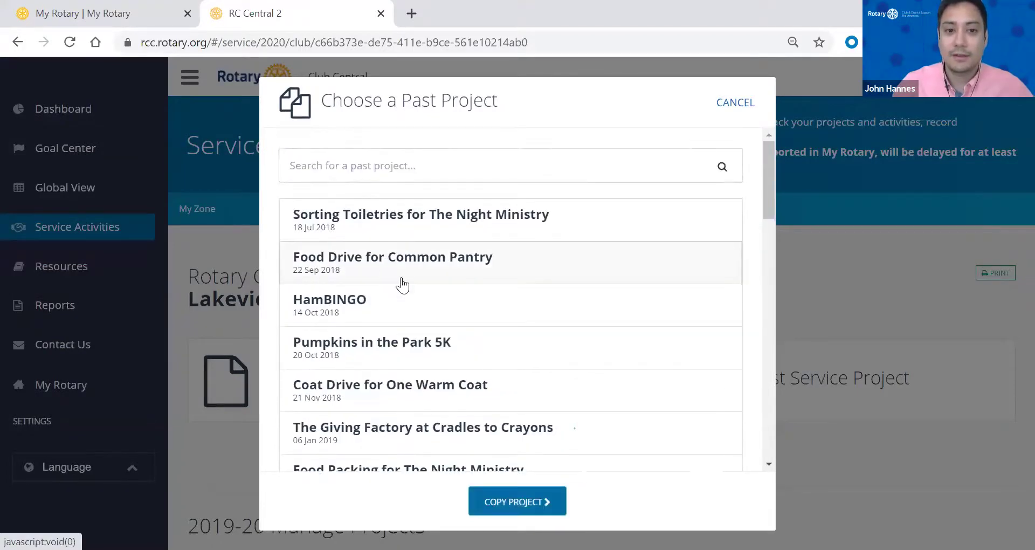
left_click(518, 502)
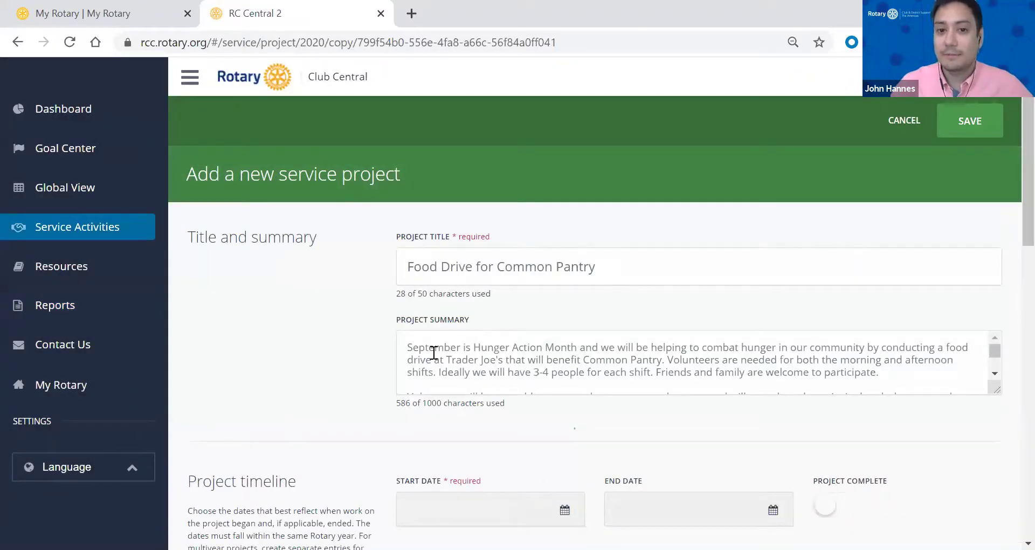
- Review the copied project's summary, timeline and metrics, including the previous projected and actual number of volunteers
left_click_drag(418, 346, 554, 361)
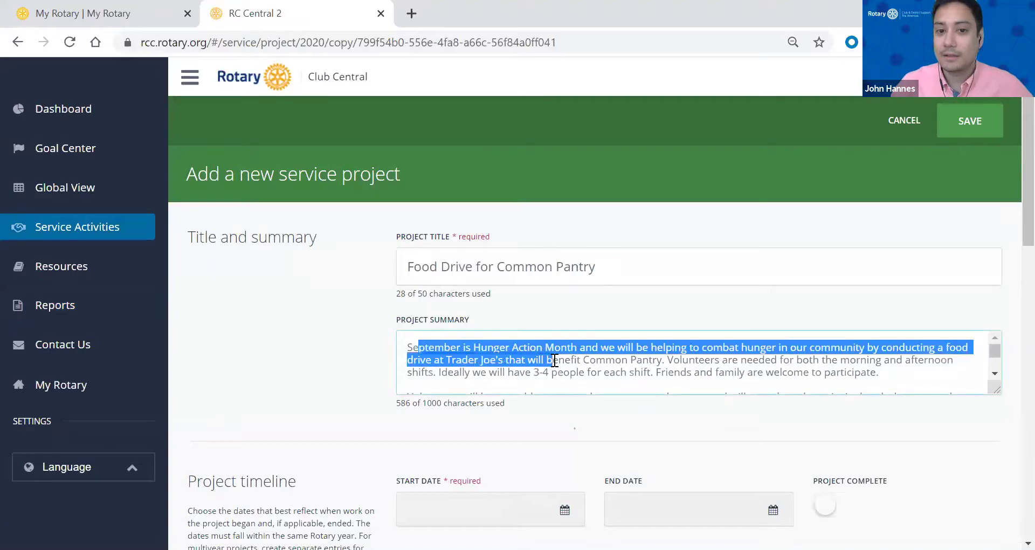
scroll(513, 349, "down", 3)
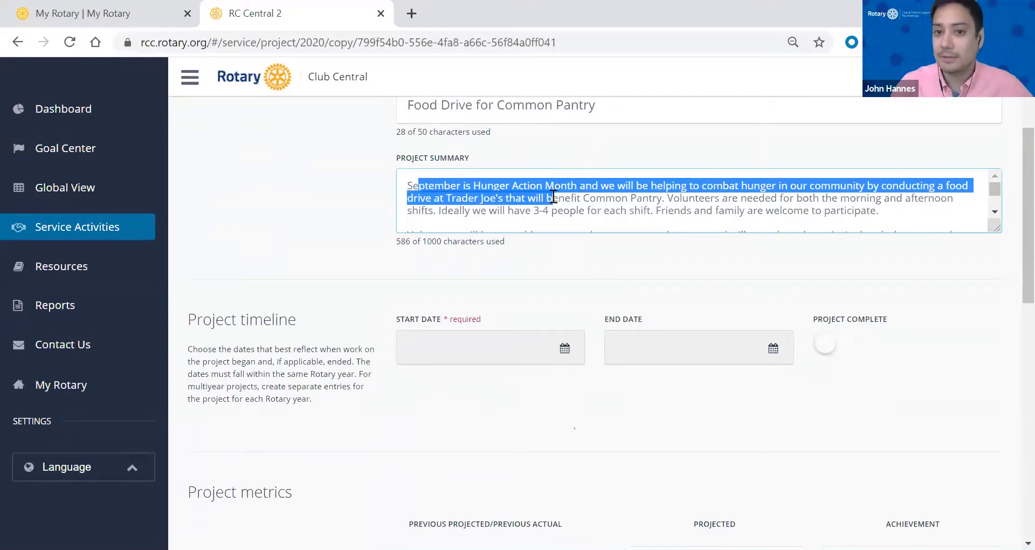
left_click(553, 196)
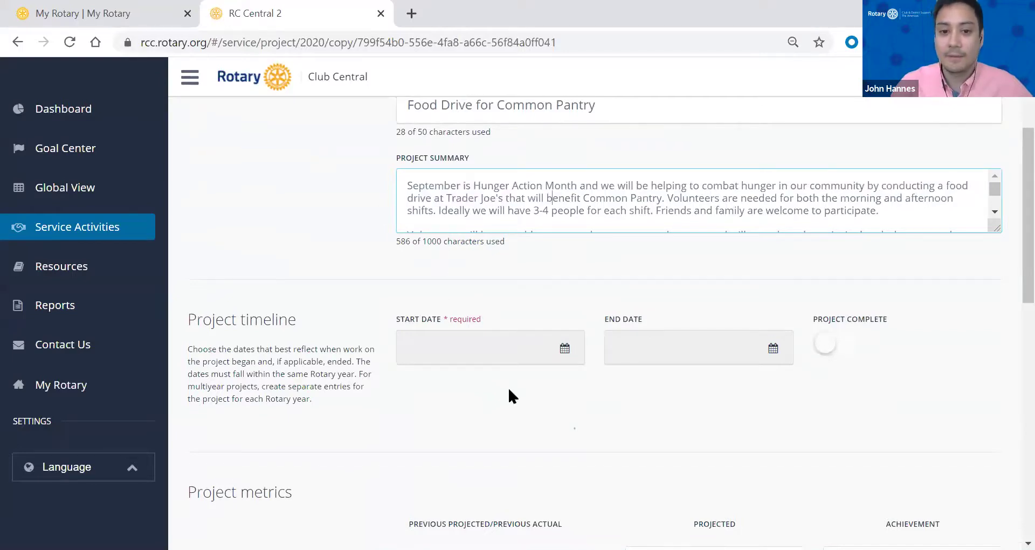
scroll(509, 389, "down", 2)
scroll(509, 396, "down", 3)
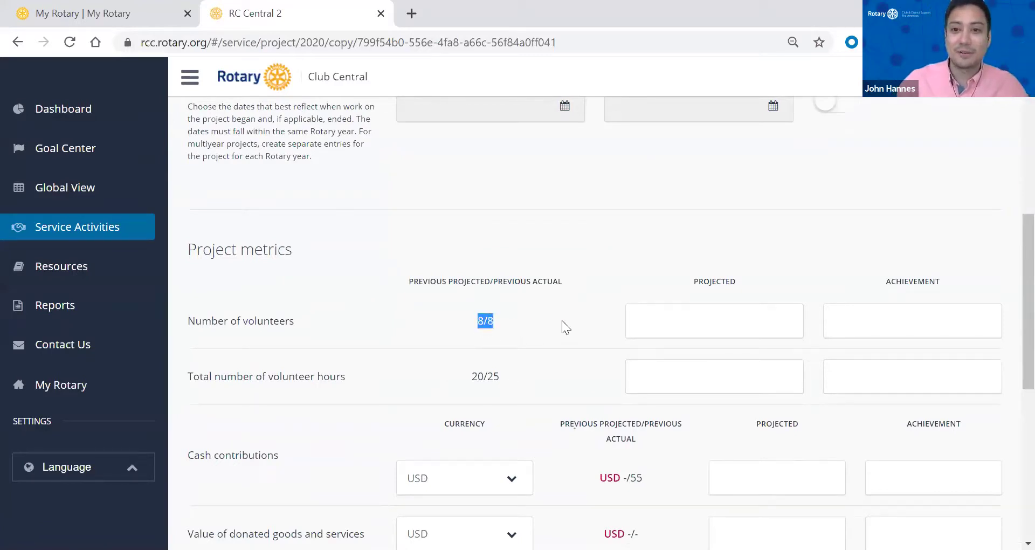
left_click(649, 321)
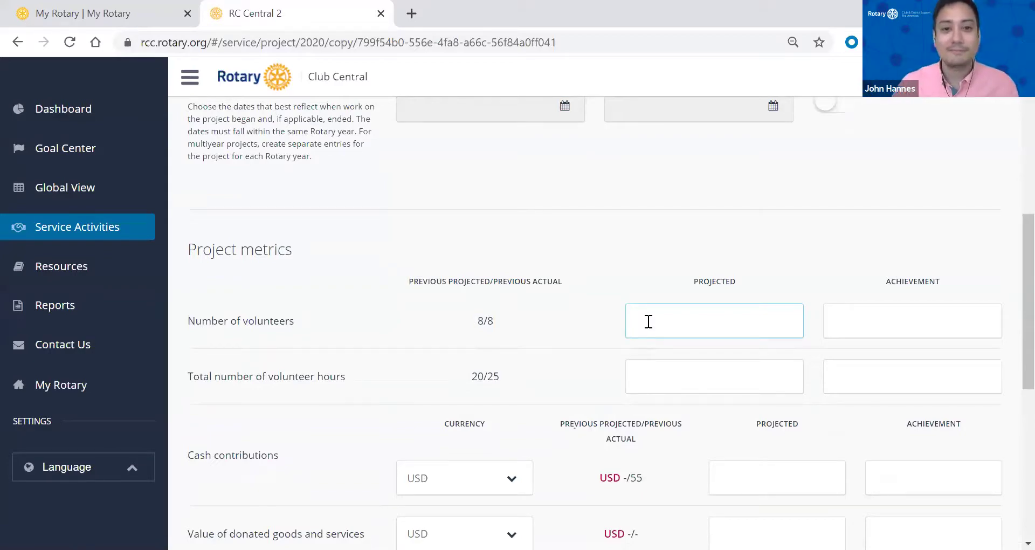
scroll(649, 321, "up", 8)
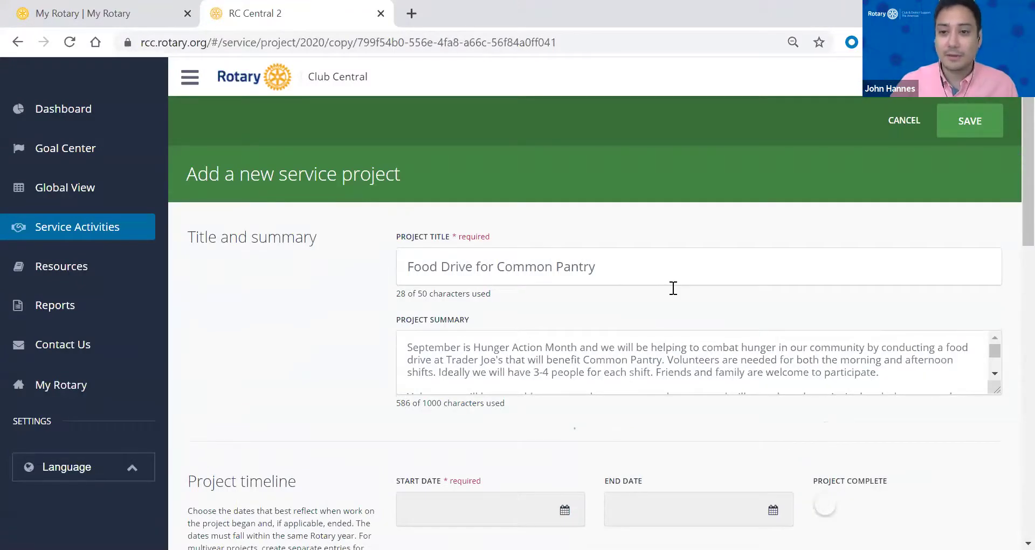
- Leave the copied project unsaved and open the completed 2019-20 project "The Giving Factory at Cradles to Crayons"
key("alt+Left")
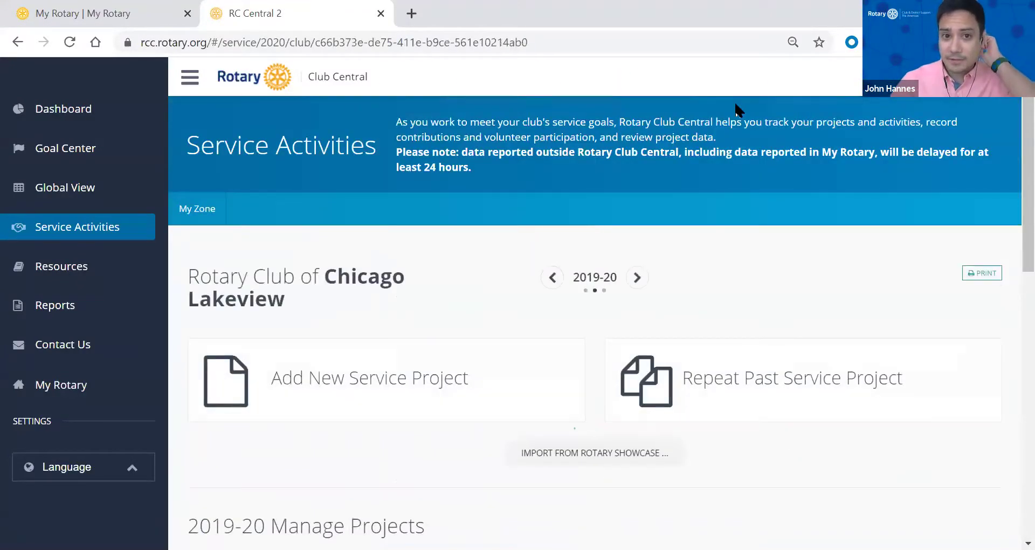
scroll(251, 407, "down", 5)
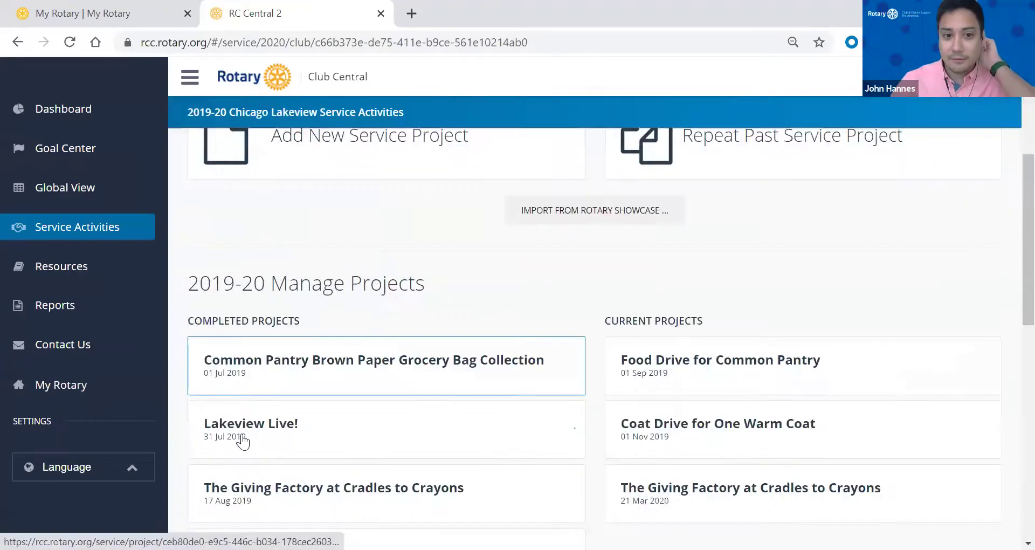
left_click(312, 497)
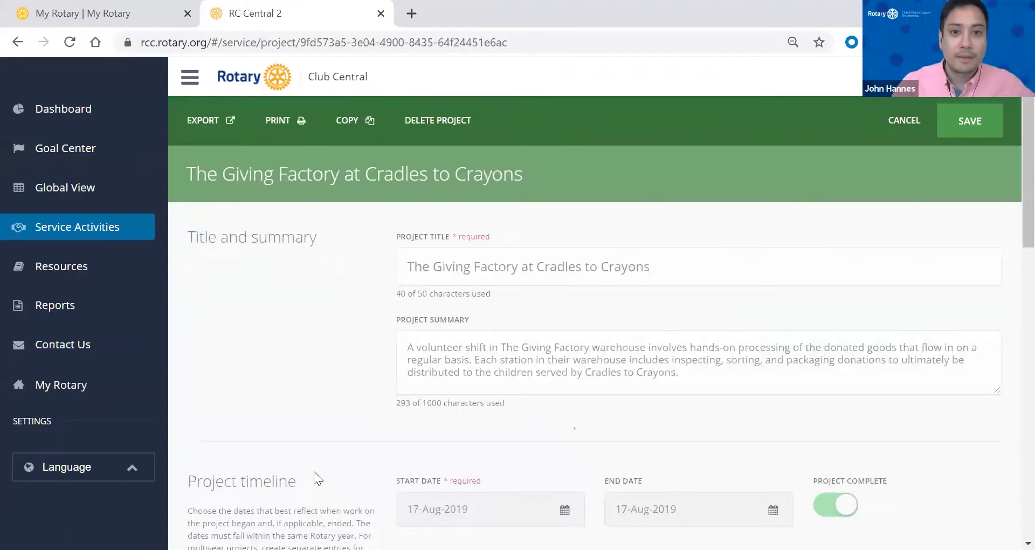
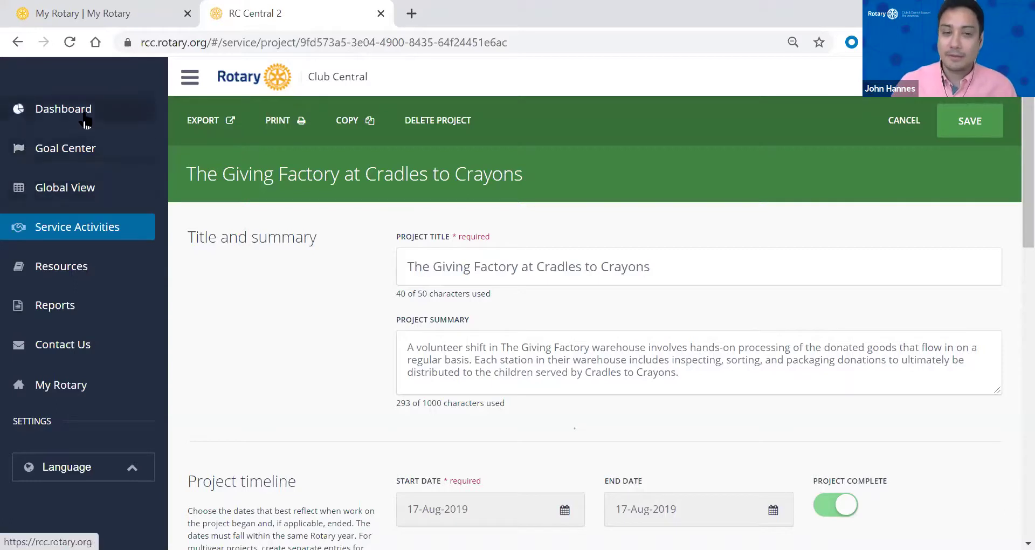
- Open the 2019-20 Rotary Citation goals for editing in the Goal Center and look through the whole list
left_click(84, 156)
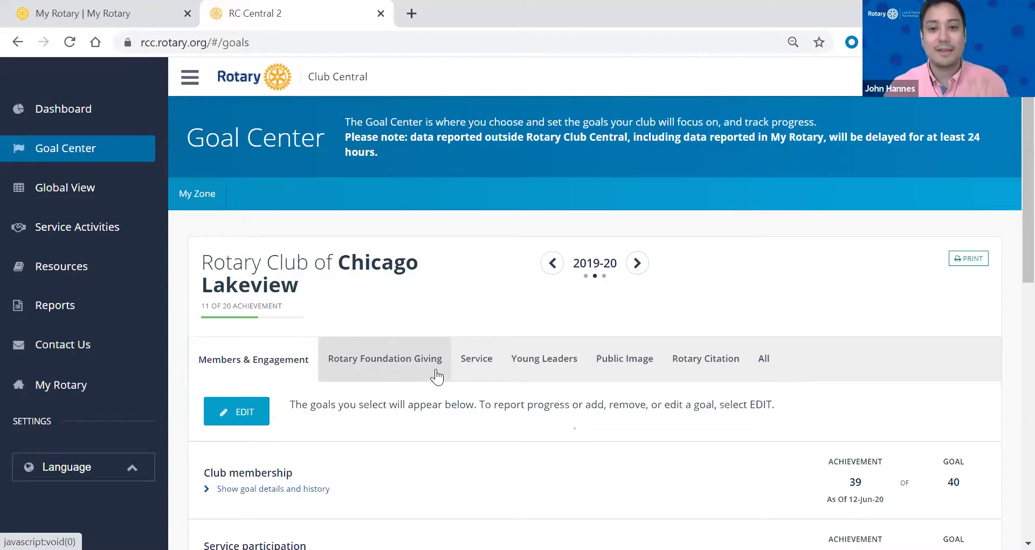
left_click(700, 360)
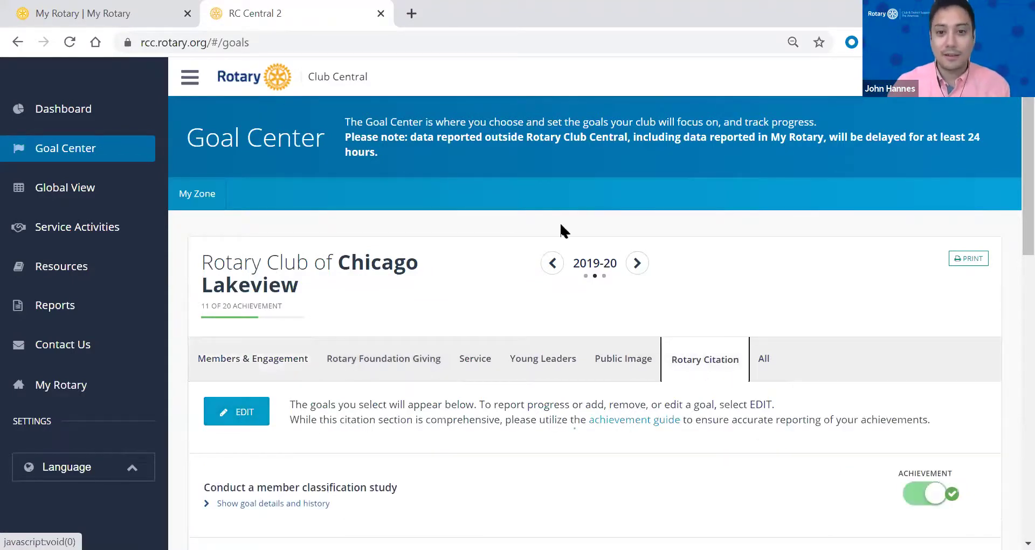
left_click(234, 416)
scroll(748, 424, "down", 13)
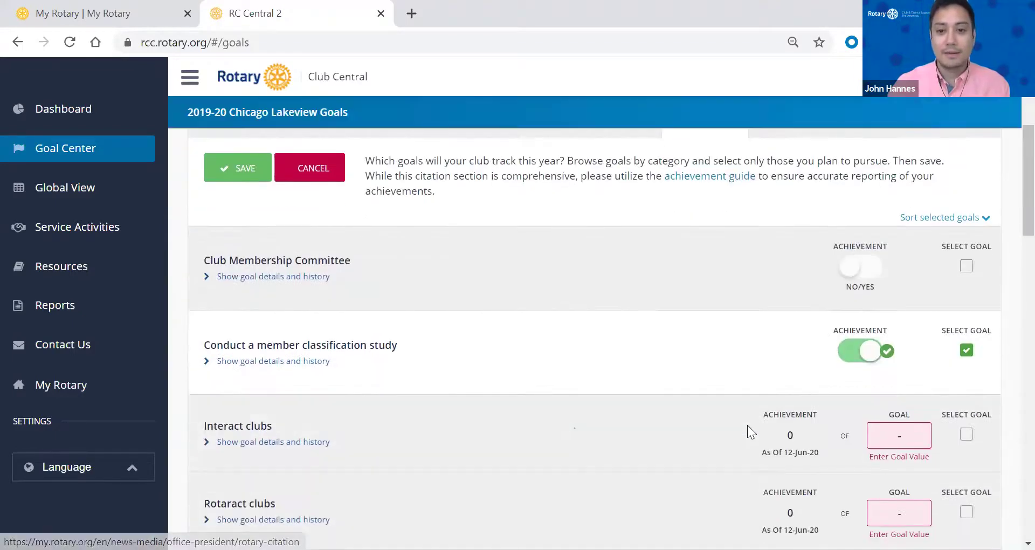
scroll(748, 427, "down", 6)
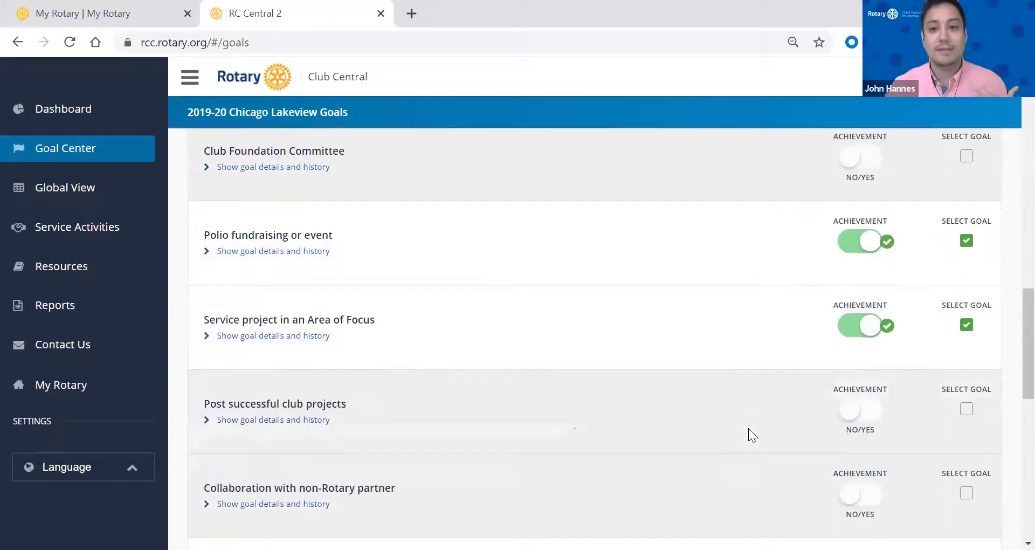
scroll(748, 428, "down", 5)
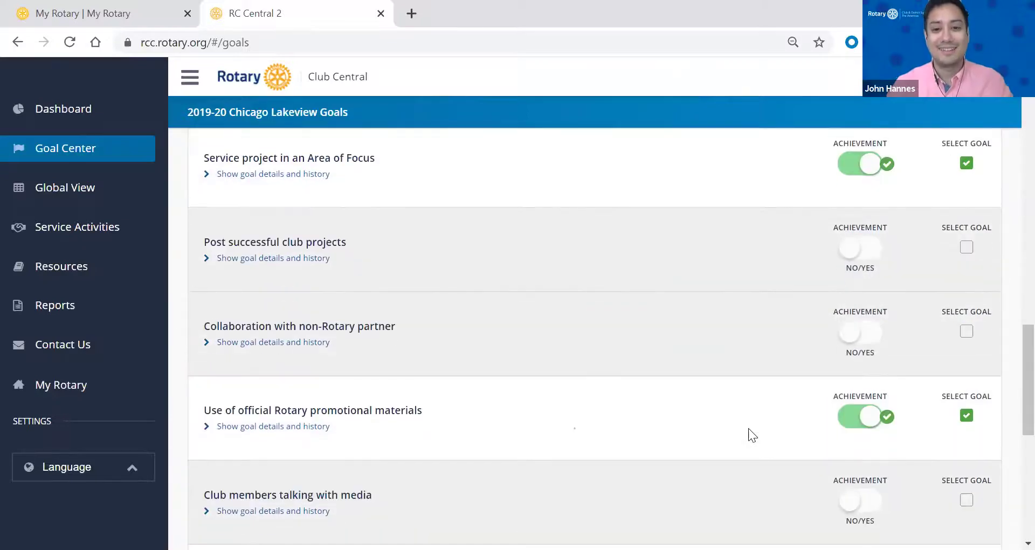
scroll(748, 428, "down", 3)
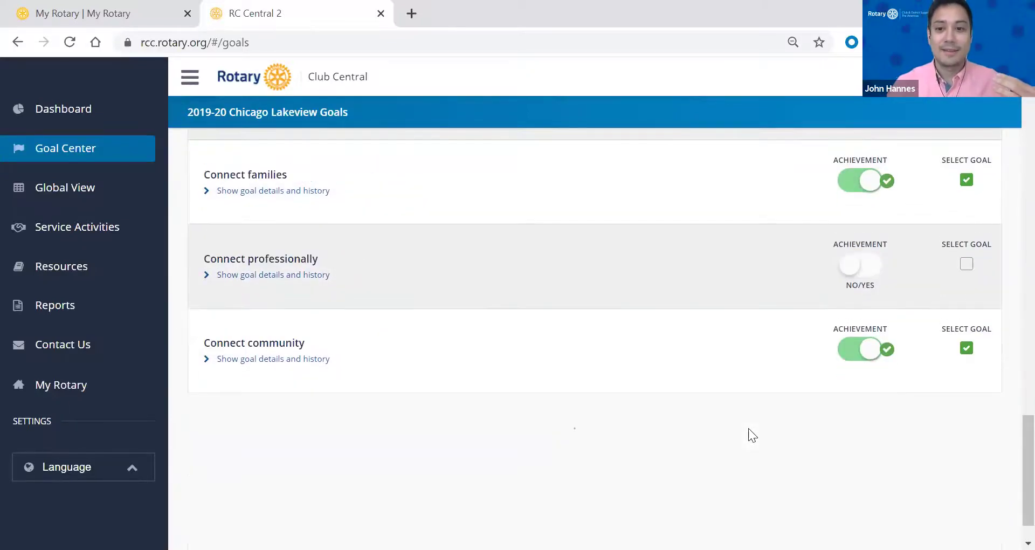
scroll(748, 429, "up", 15)
scroll(749, 428, "up", 8)
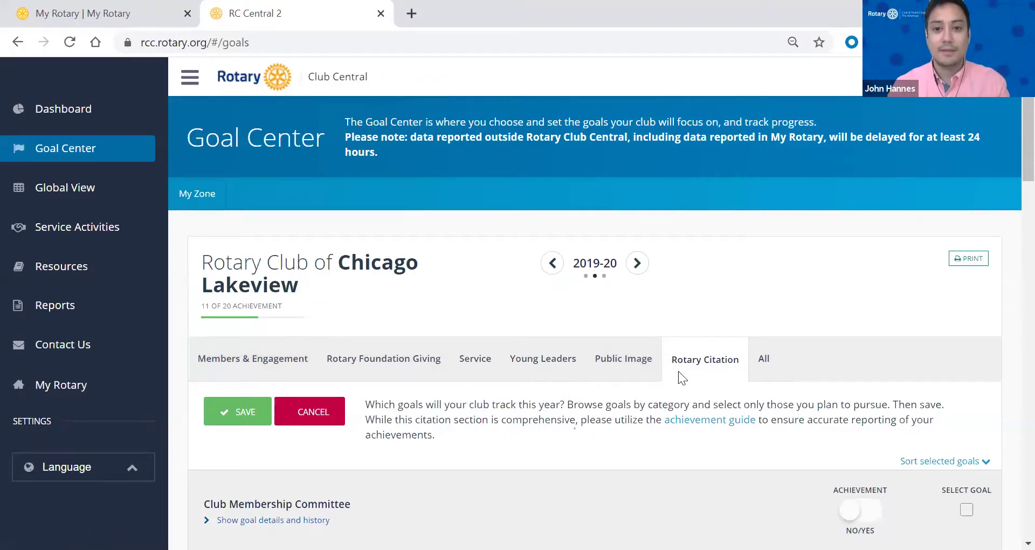
- Switch the Goal Center to 2020-21, open the Global View and read how the Club membership numbers are calculated
left_click(639, 270)
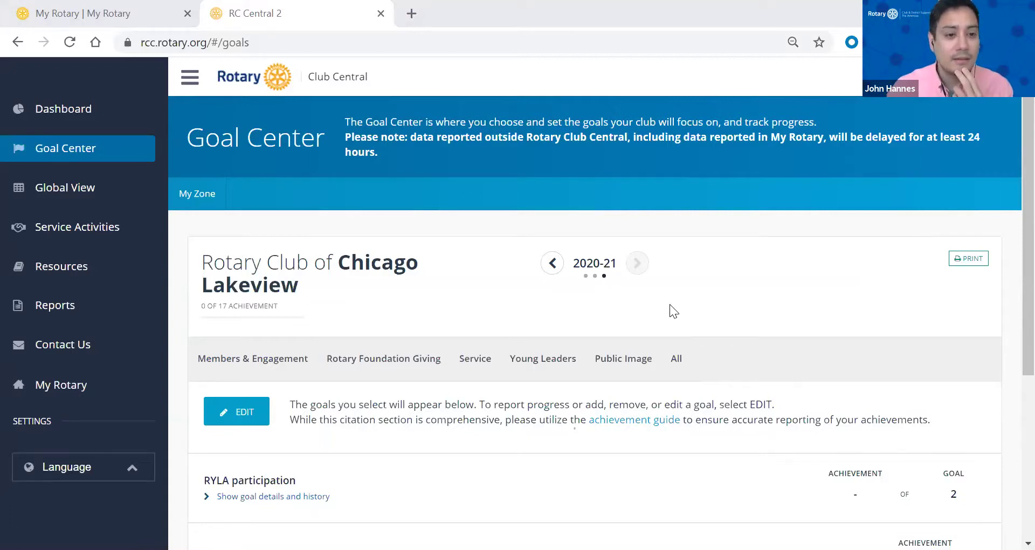
left_click(76, 193)
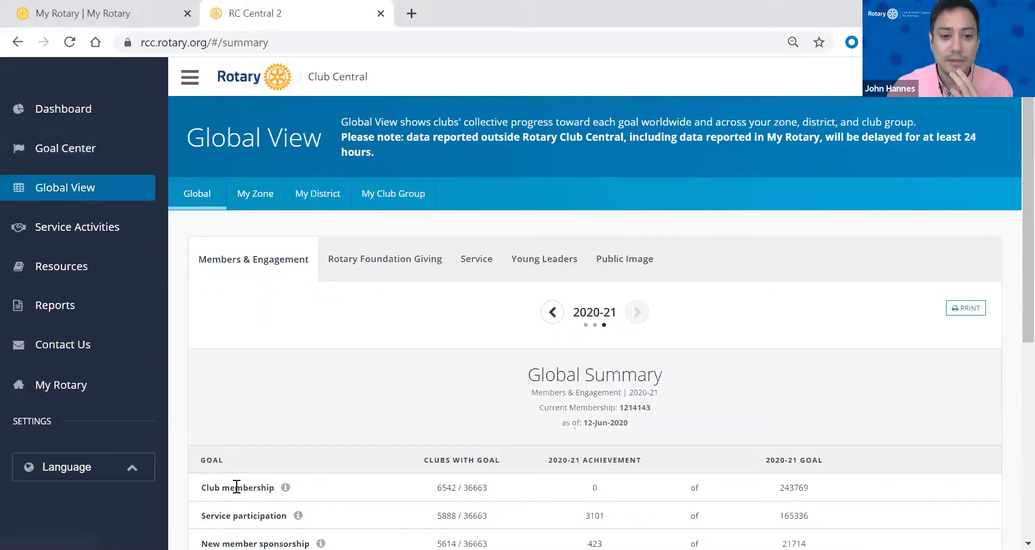
left_click(286, 487)
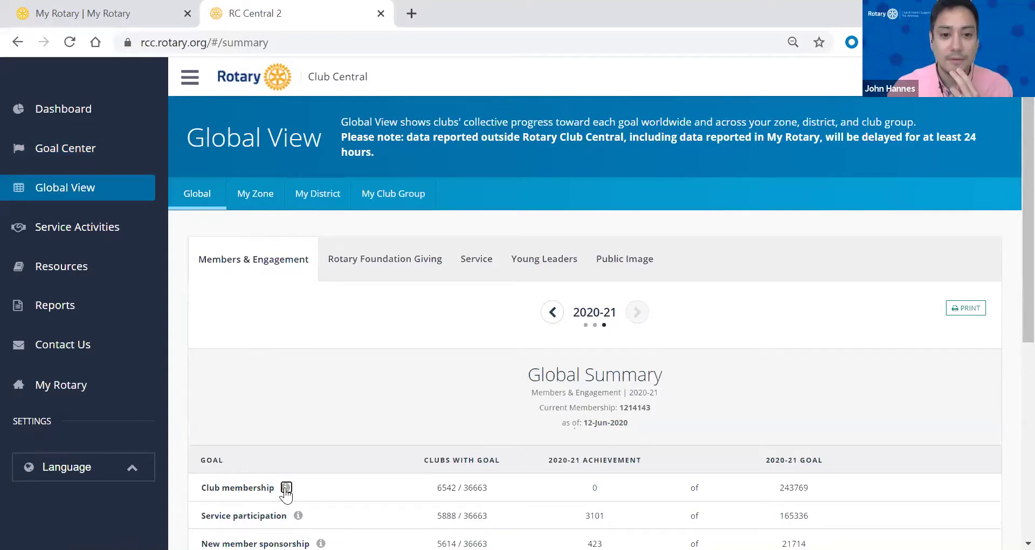
scroll(285, 488, "down", 1)
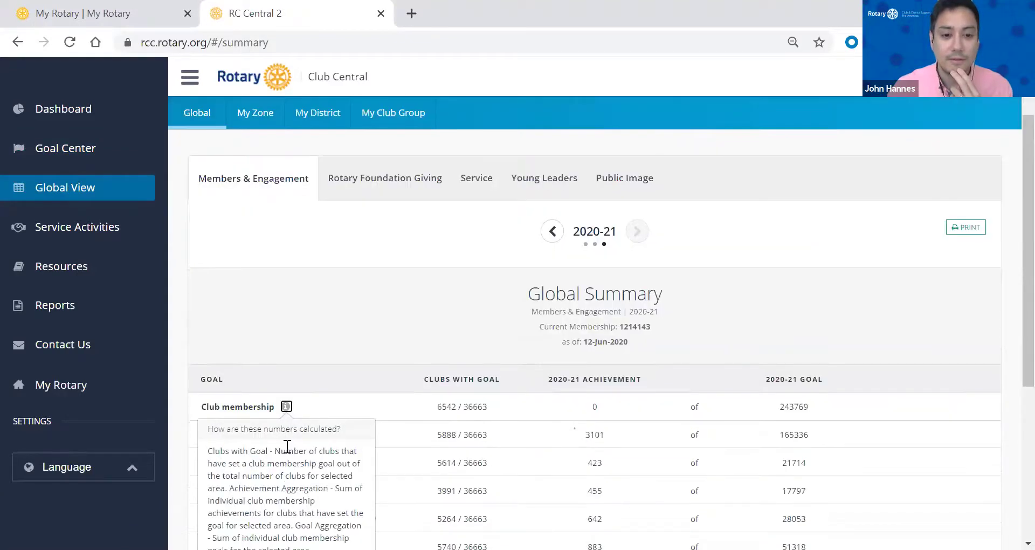
scroll(336, 256, "down", 2)
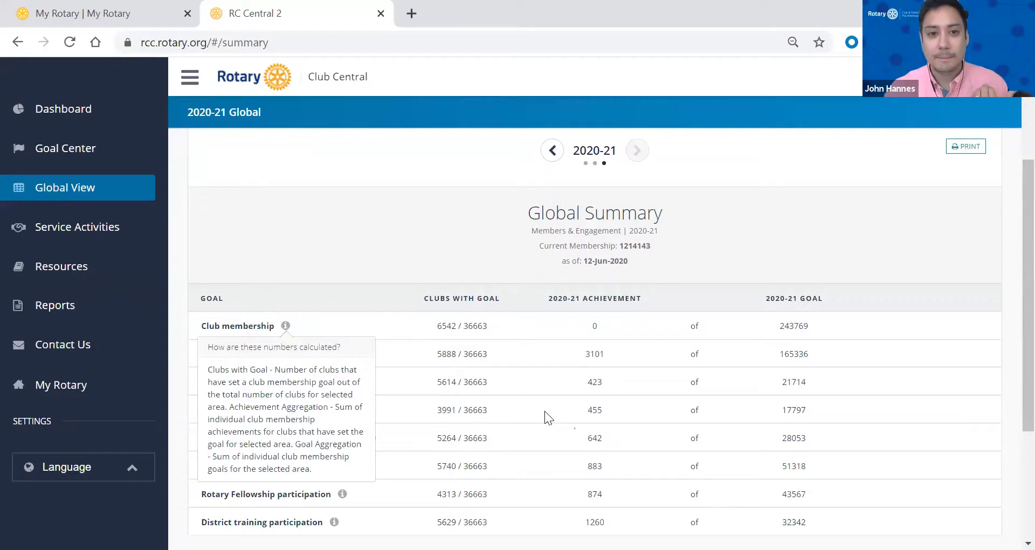
scroll(384, 338, "up", 2)
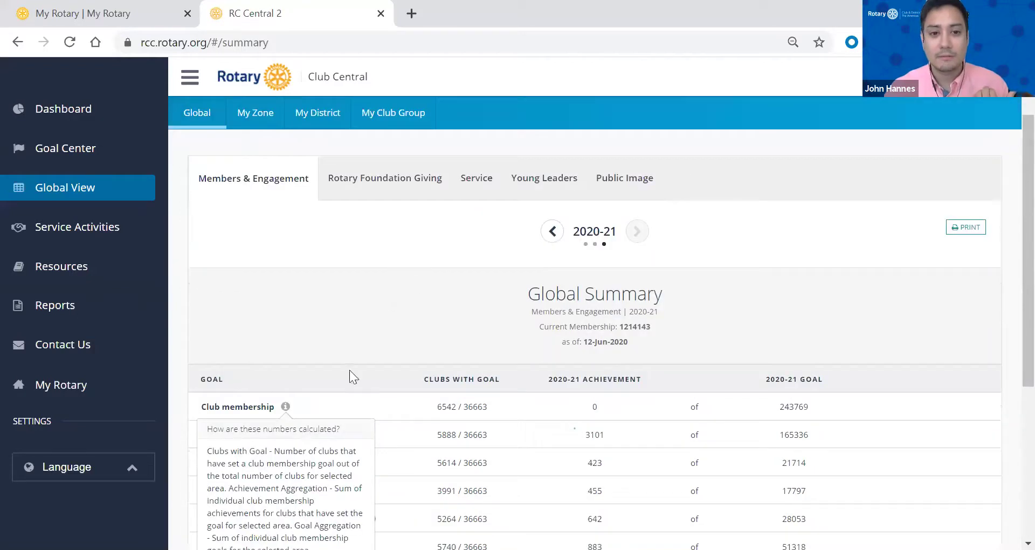
- Close the Club membership calculation note and view the club's 2020-21 Rotary Foundation Giving goals in the Goal Center
left_click(287, 406)
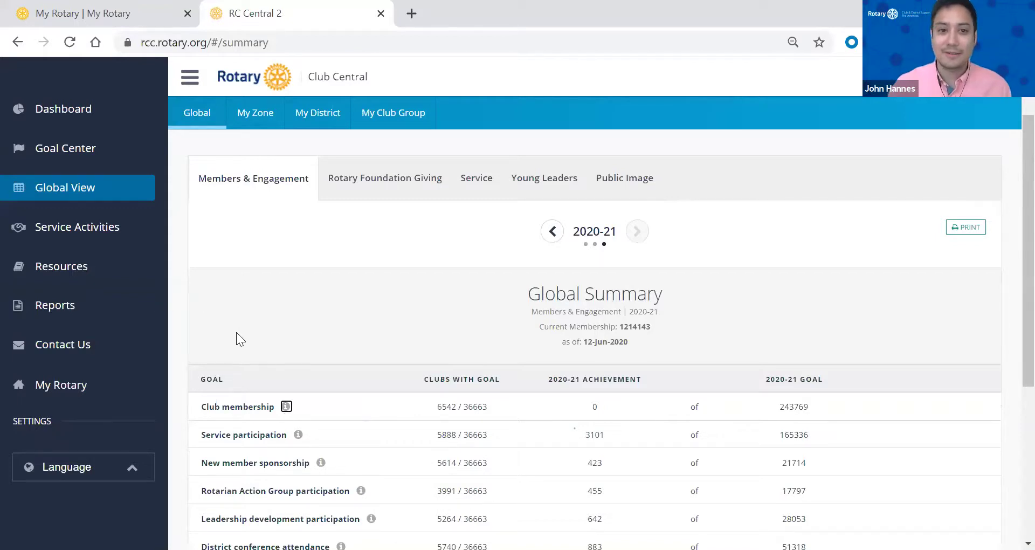
scroll(236, 332, "up", 2)
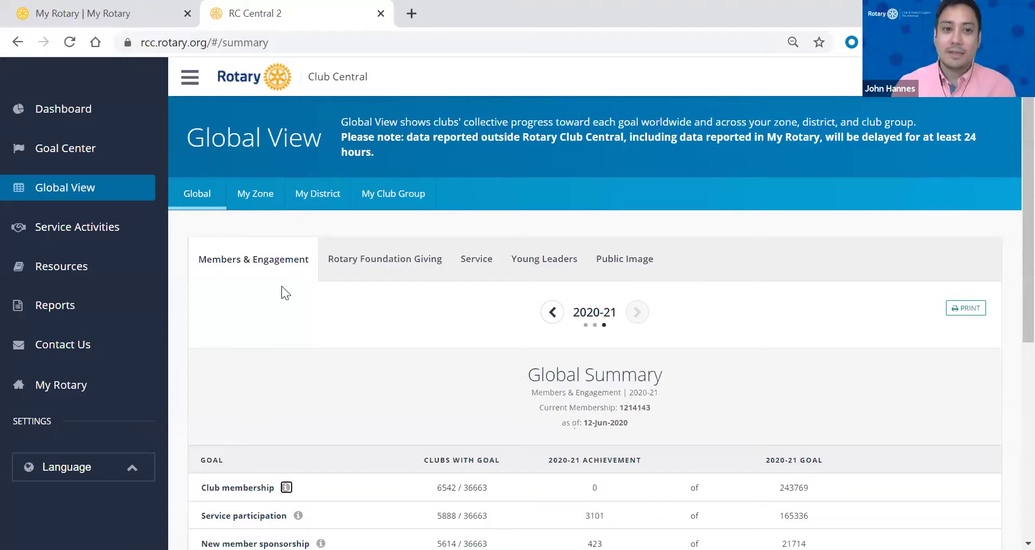
left_click(72, 153)
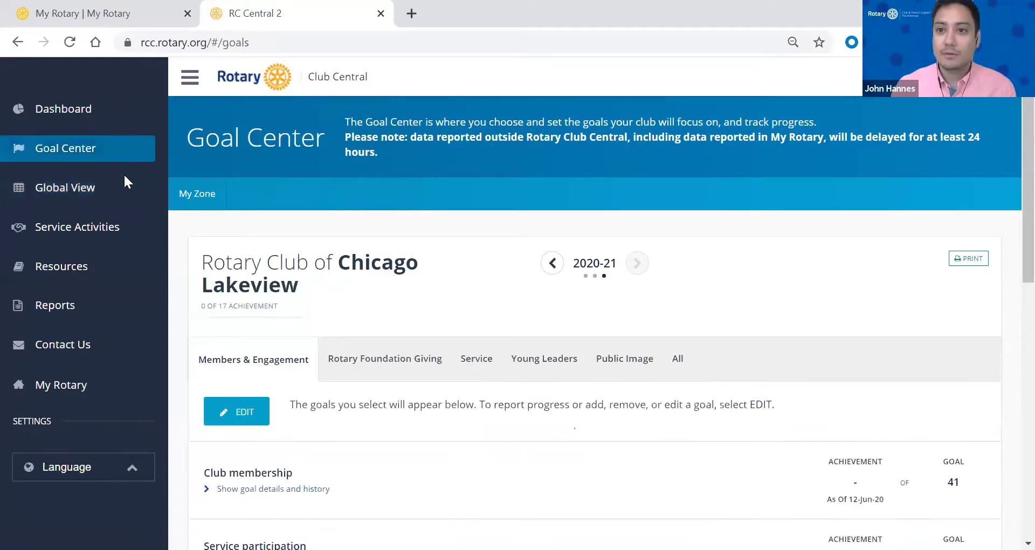
left_click(382, 368)
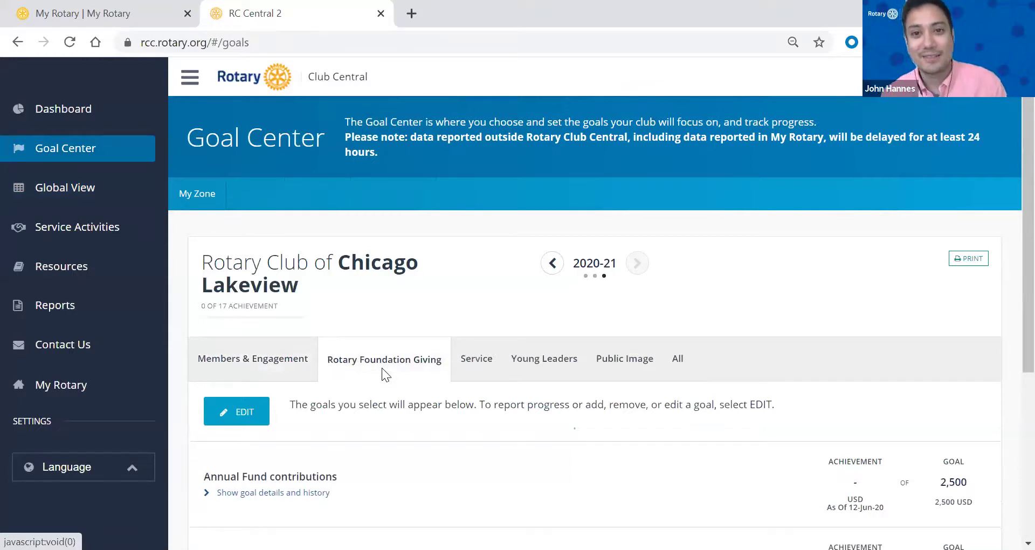
left_click(382, 368)
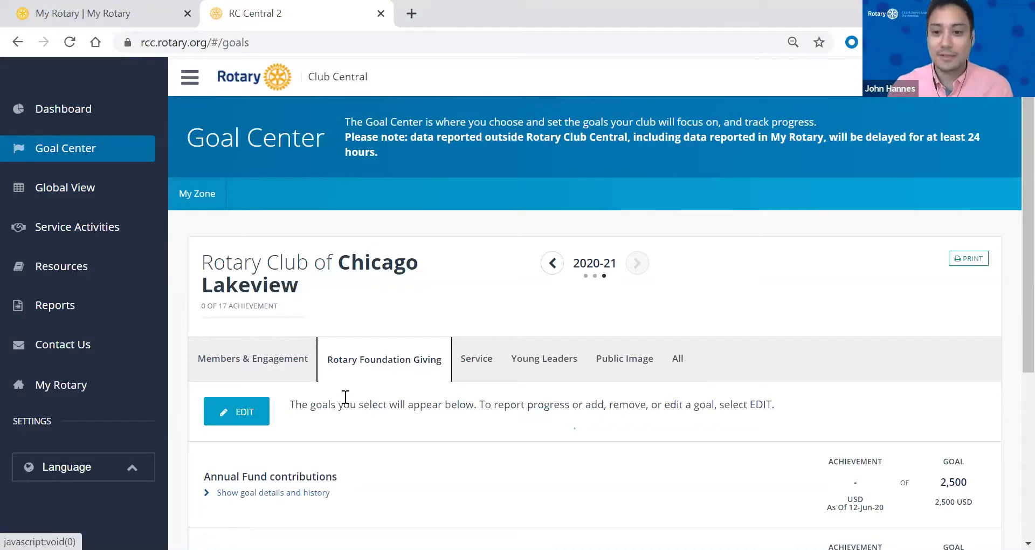
left_click_drag(890, 507, 863, 504)
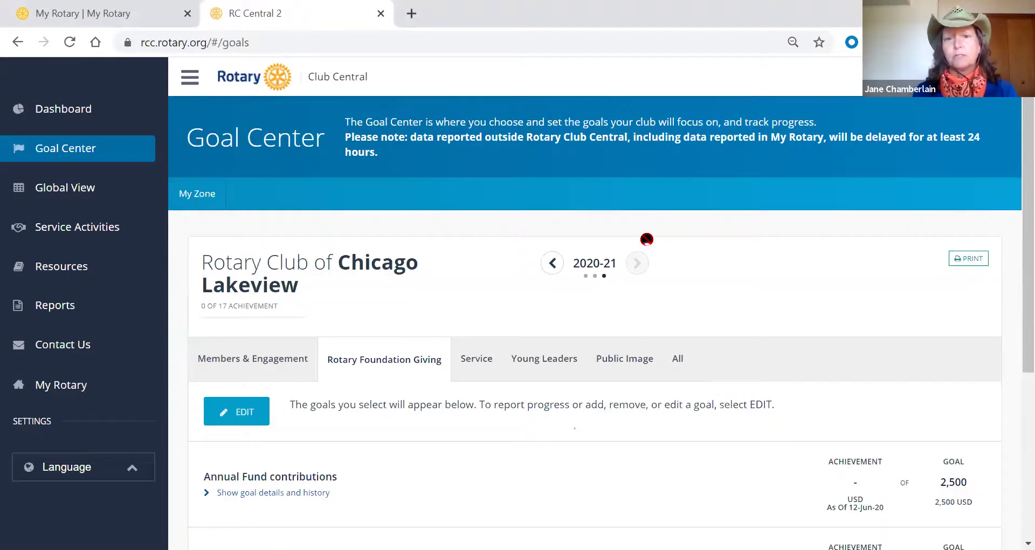
left_click(681, 360)
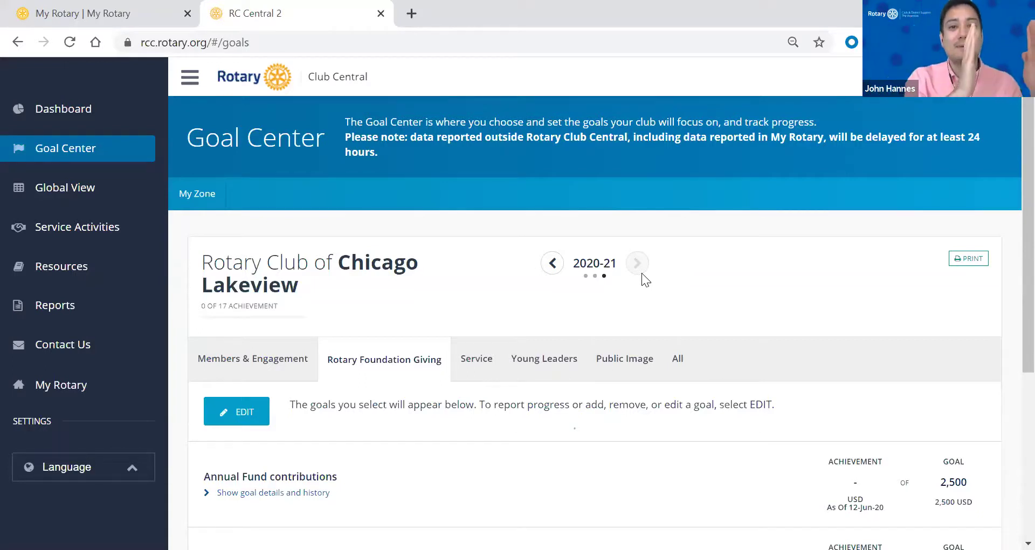
- Go back to the club's 2018-19 goals, review Members & Engagement, and show the same goals for 2019-20
left_click(553, 264)
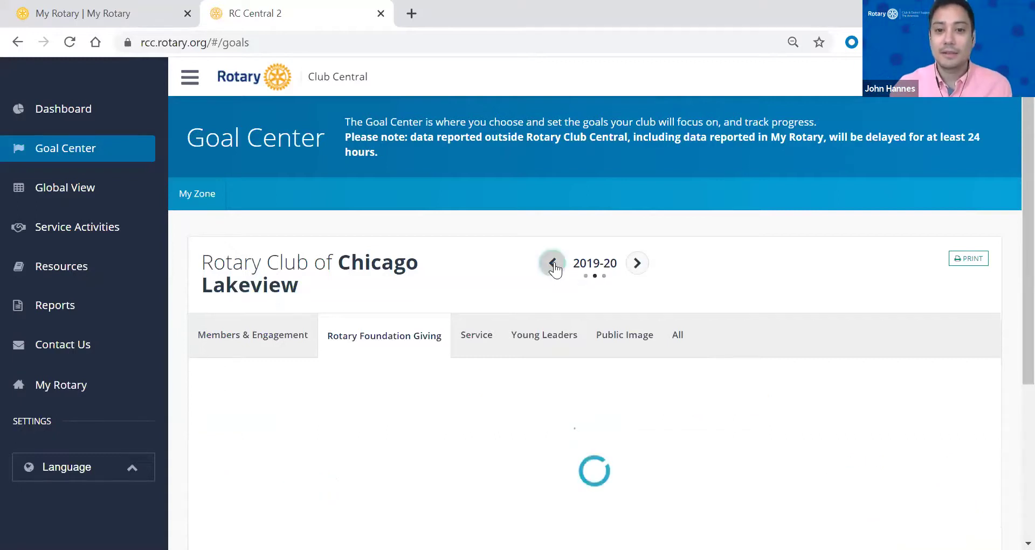
left_click(553, 264)
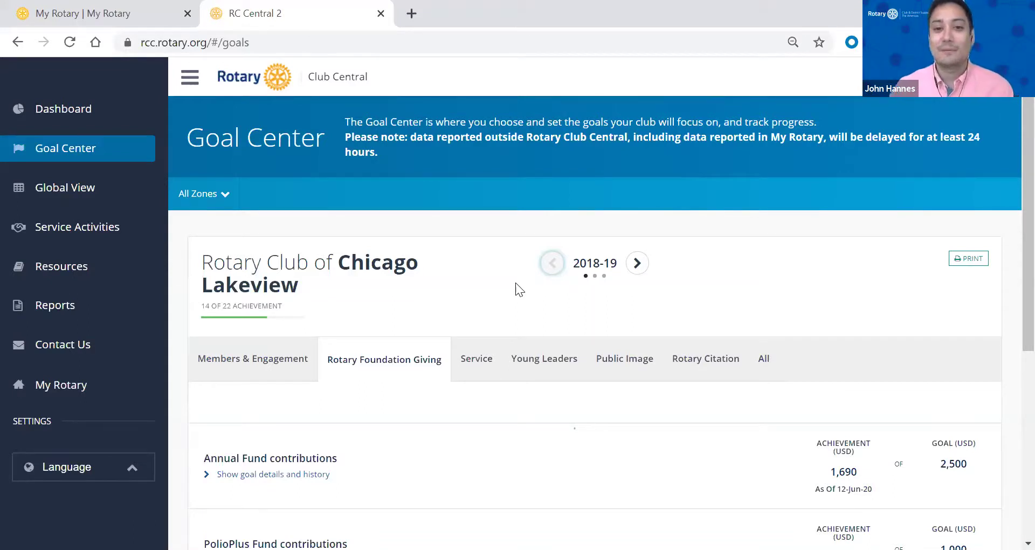
scroll(505, 333, "down", 1)
left_click(288, 277)
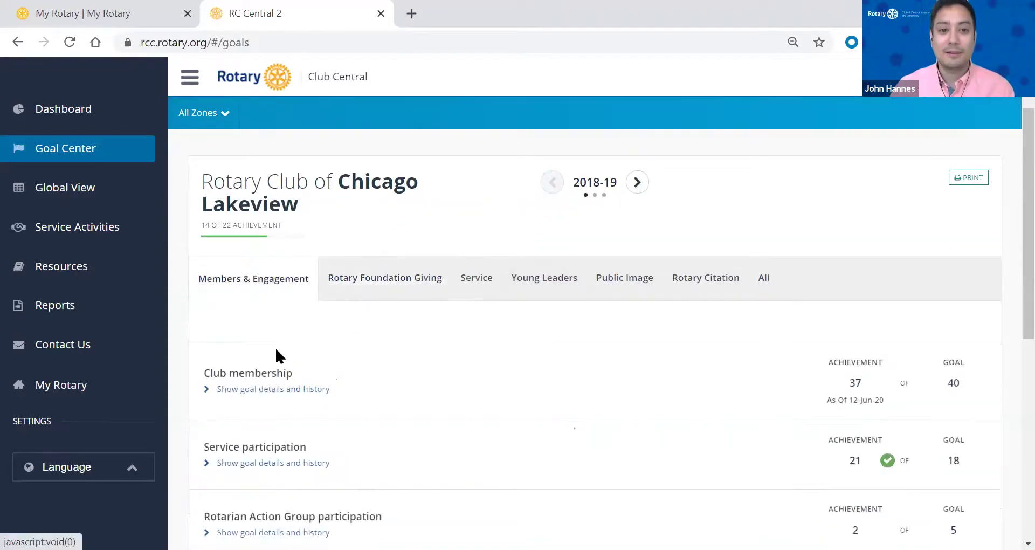
left_click(636, 183)
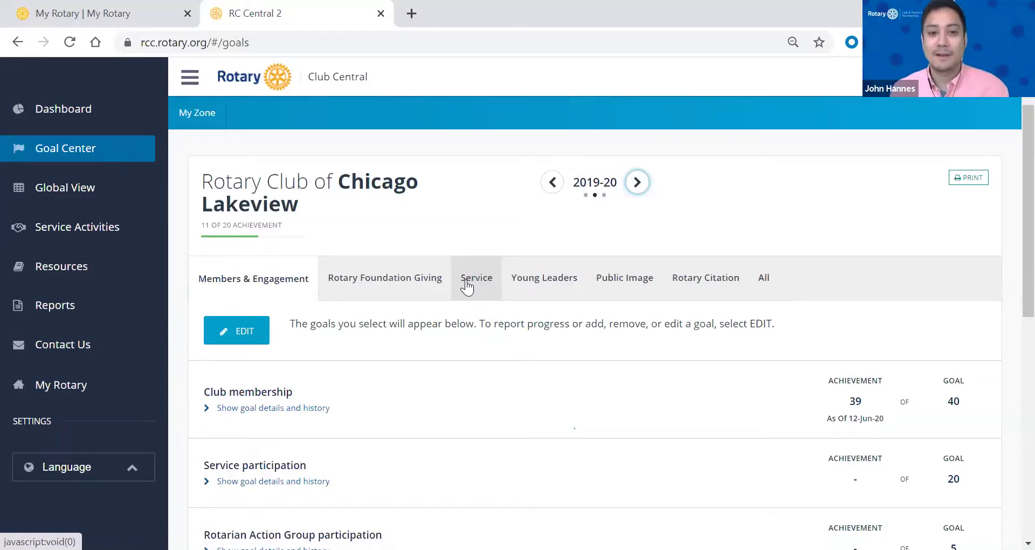
- Look through the club's completed and current 2019-20 service projects, and return to the Dashboard
left_click(49, 229)
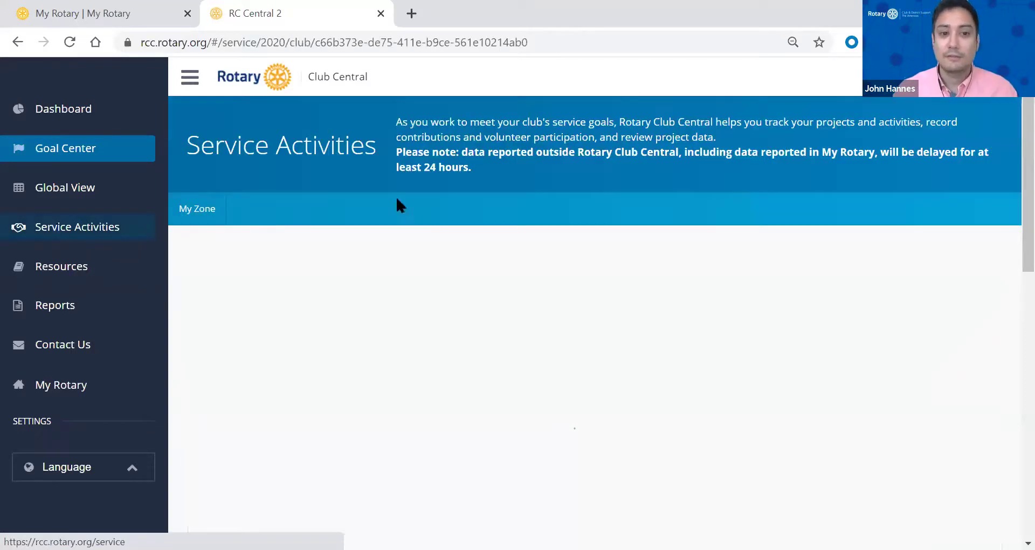
scroll(406, 316, "down", 4)
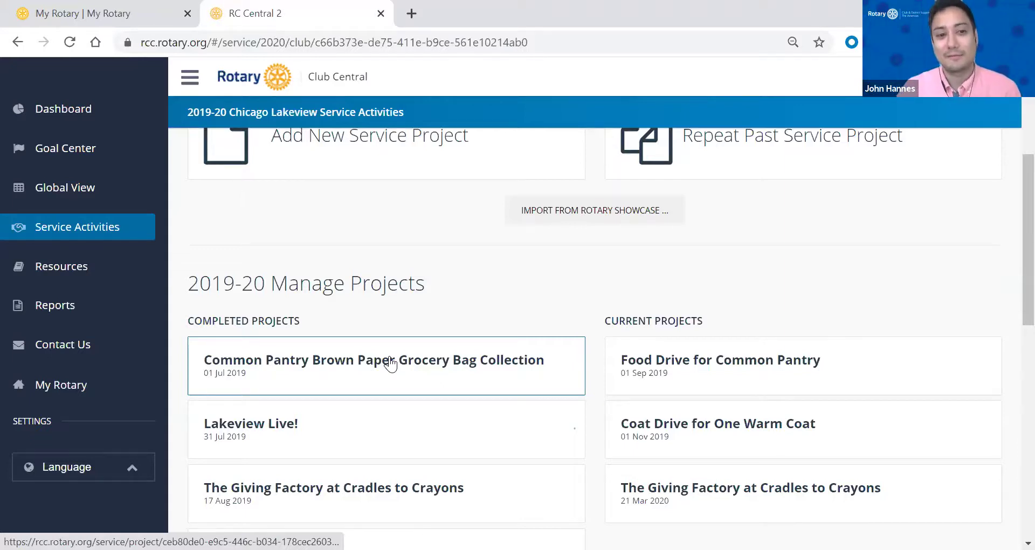
left_click(138, 235)
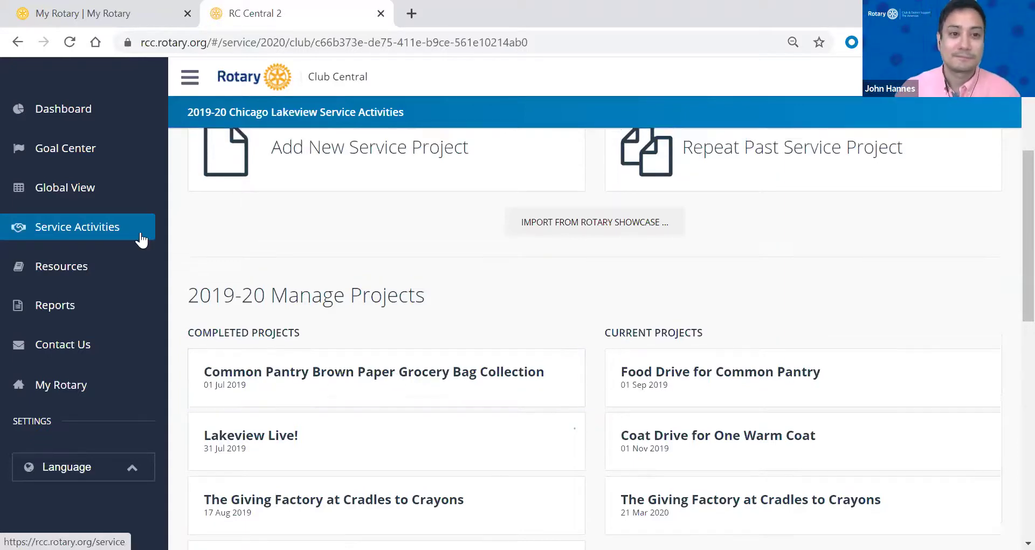
left_click(90, 112)
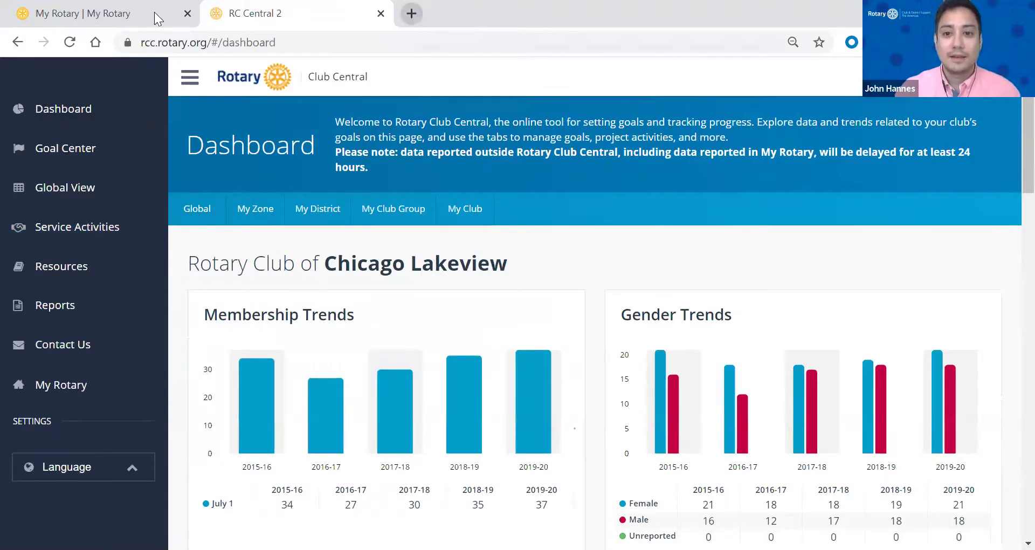
- Switch to the My Rotary site and open the Brand Center
left_click(87, 5)
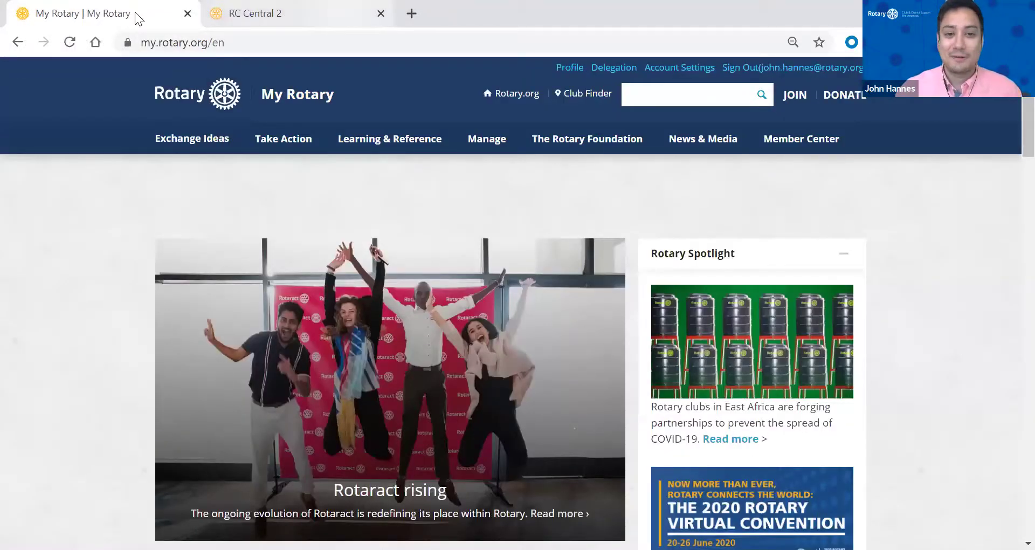
mouse_move(487, 140)
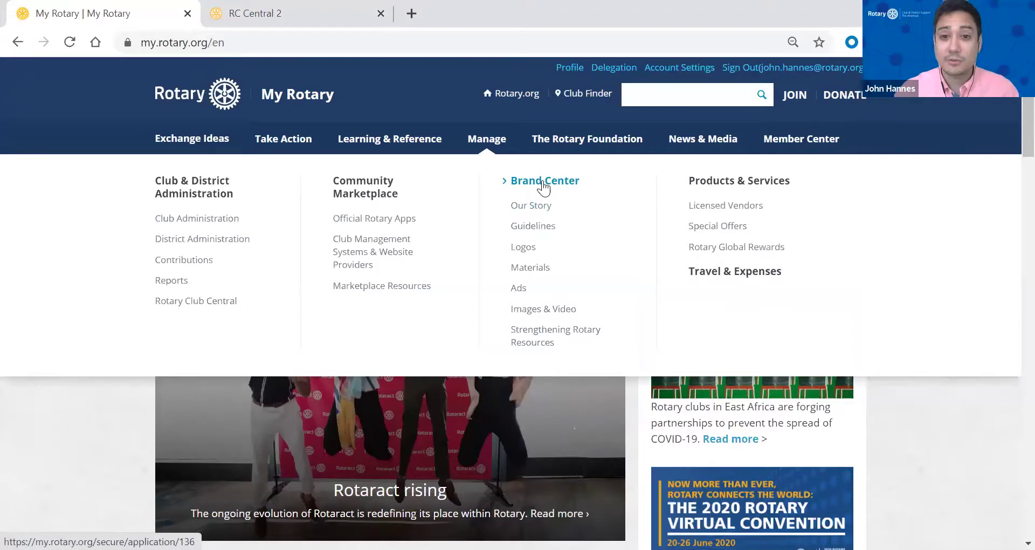
left_click(543, 182)
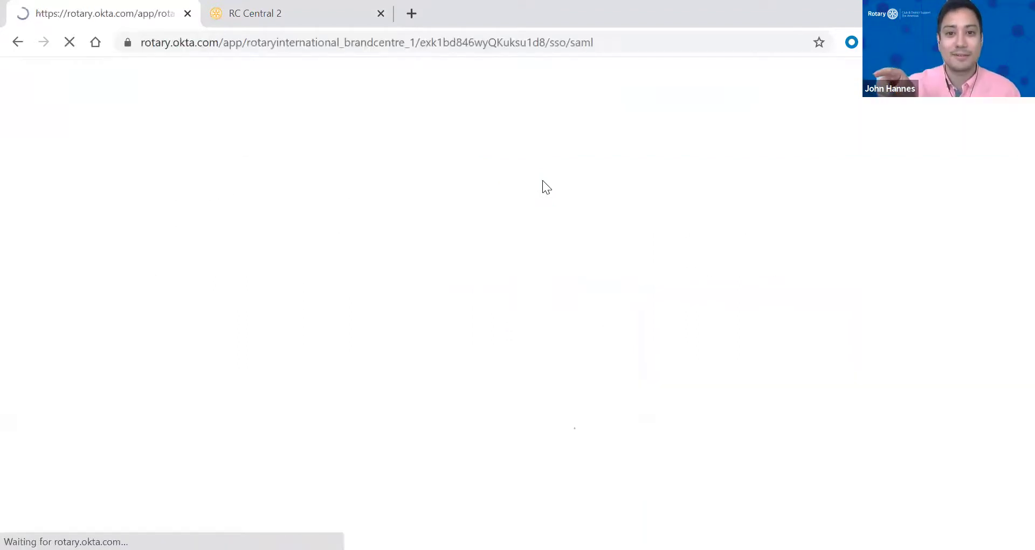